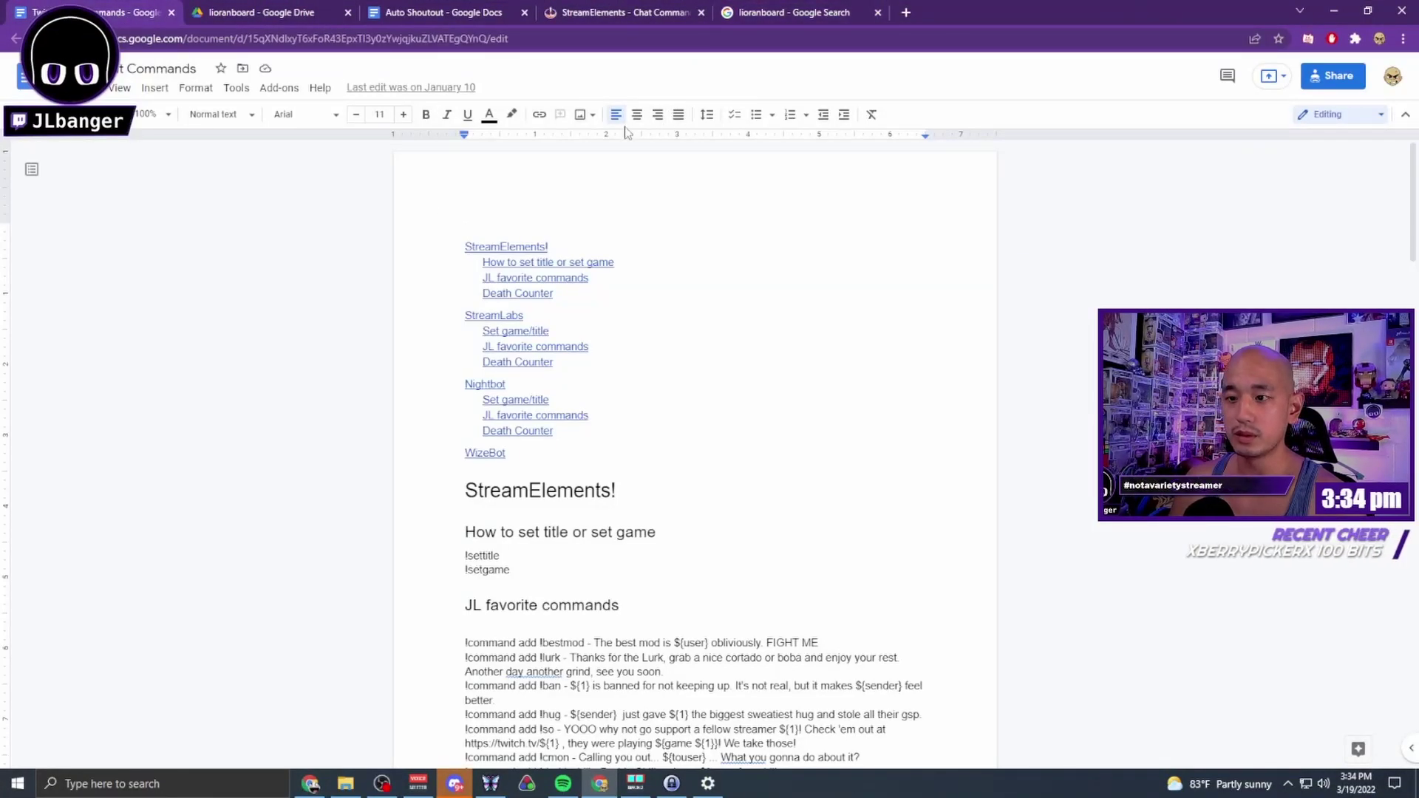
- Switch to StreamElements, search the custom chat commands for "so" and expand the !so command's settings
drag(627, 9, 237, 15)
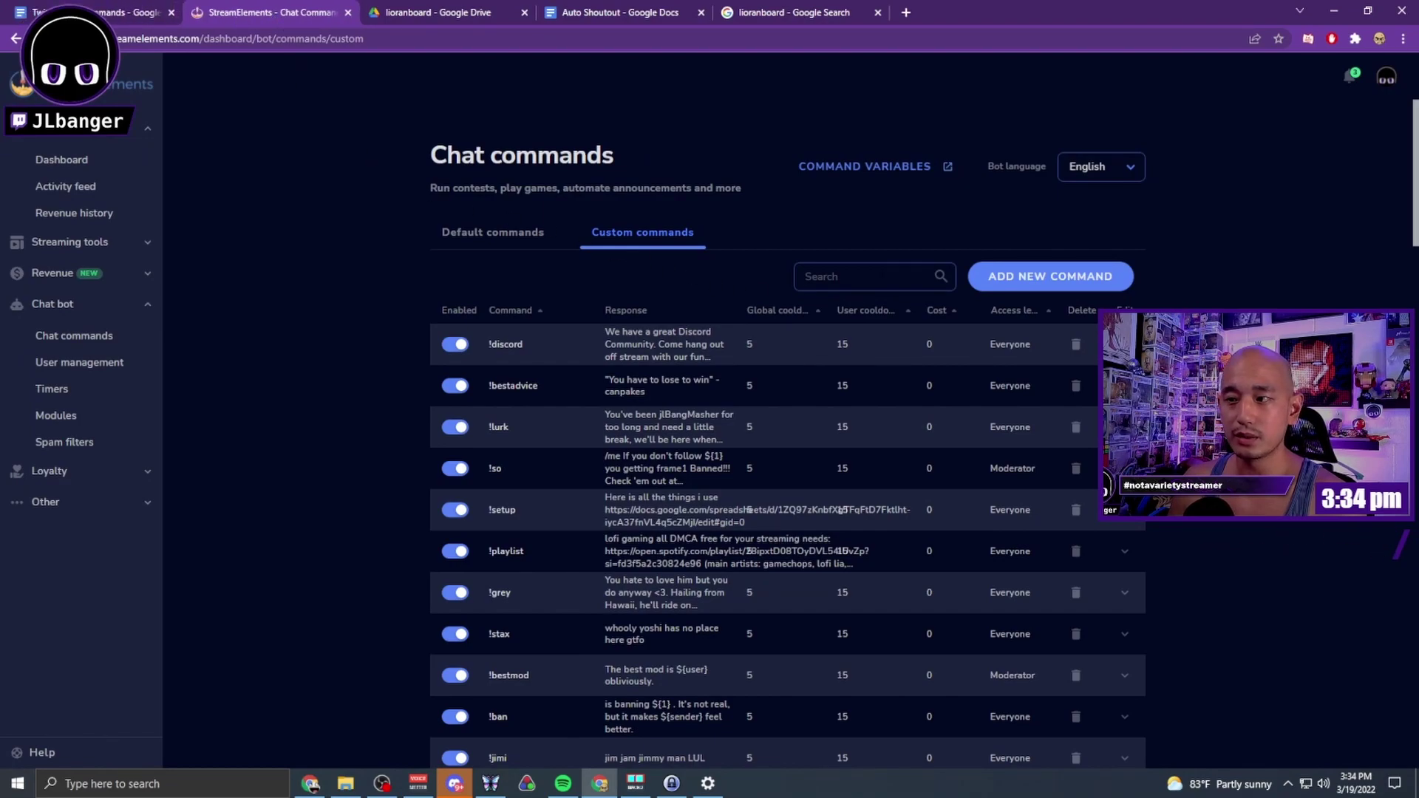
click(865, 276)
text(so)
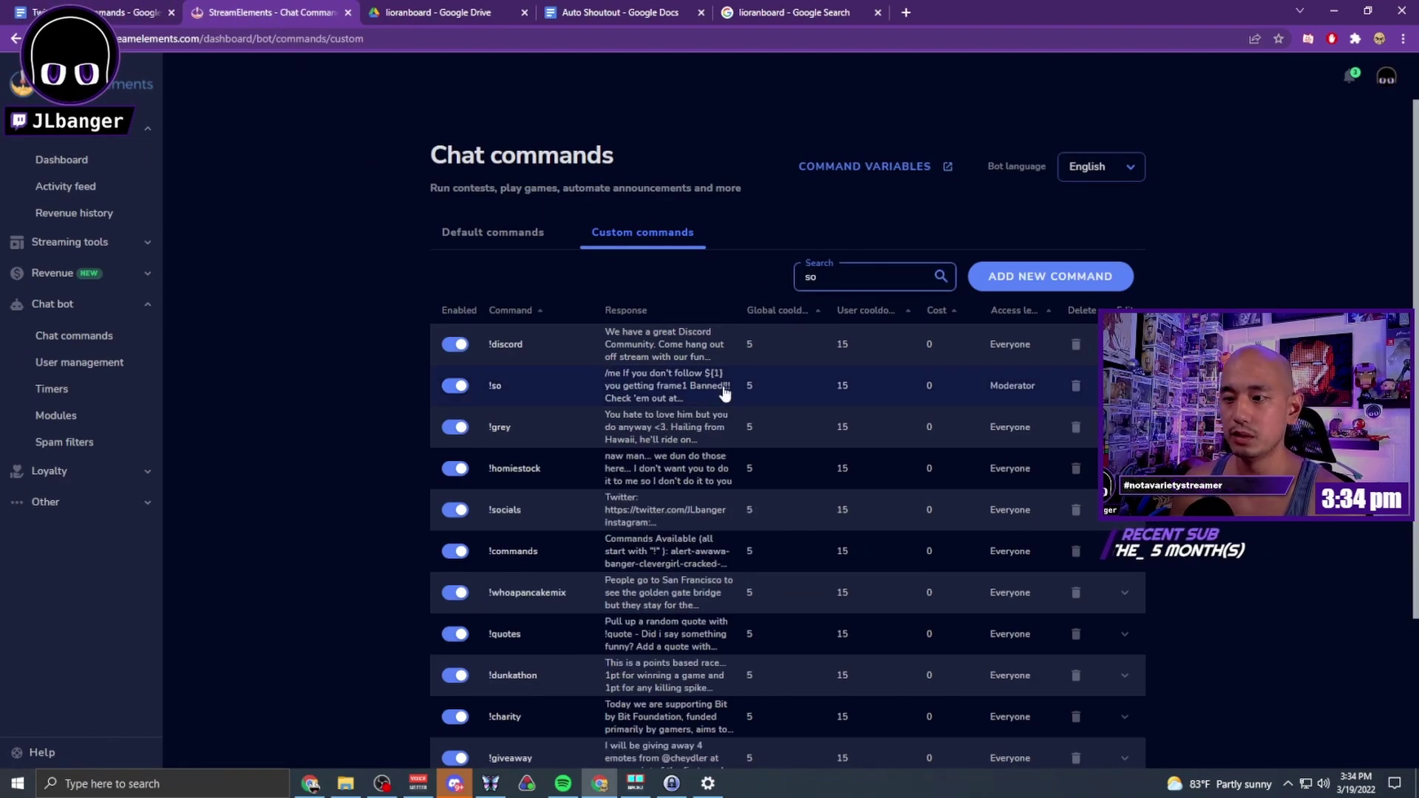
click(567, 392)
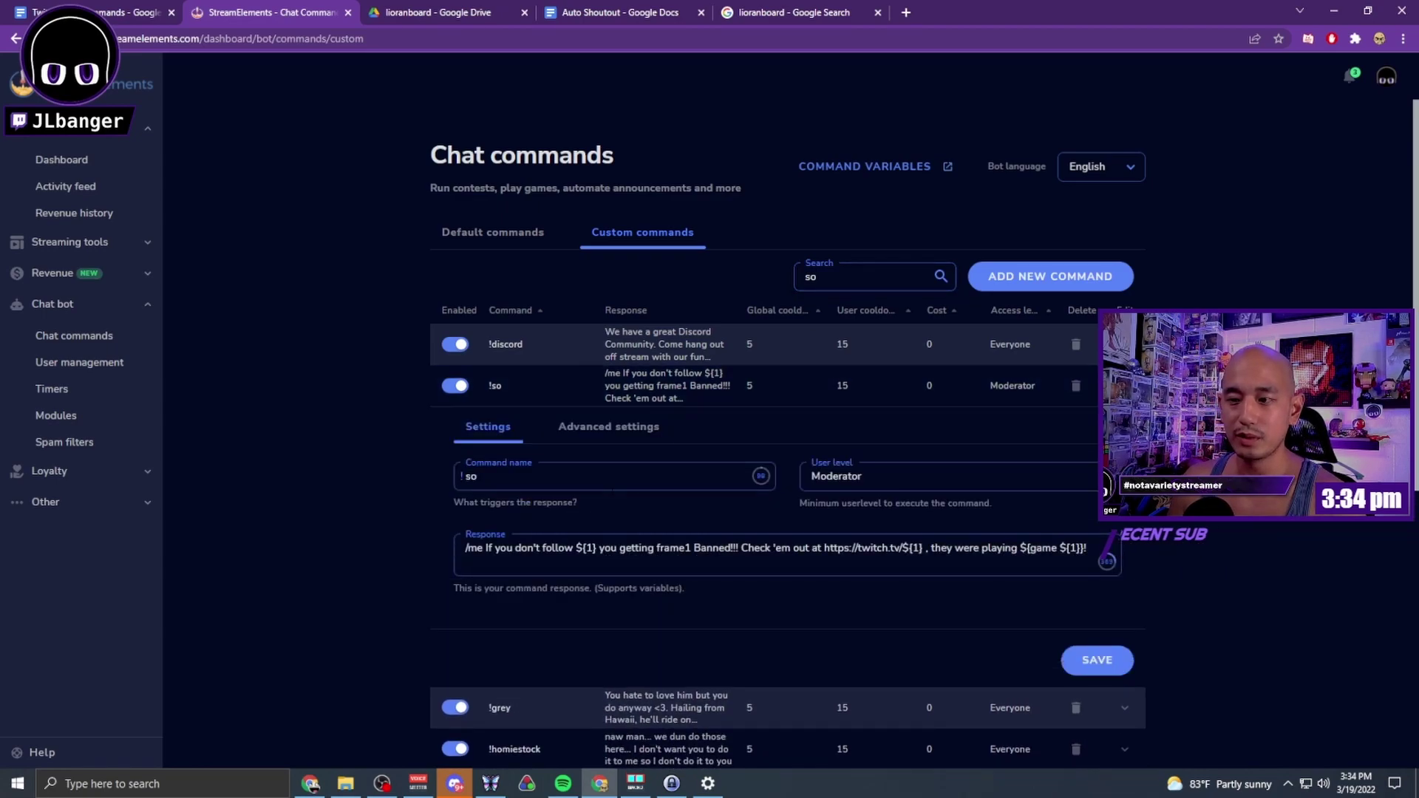
- Select the entire response text of the !so command
click(513, 548)
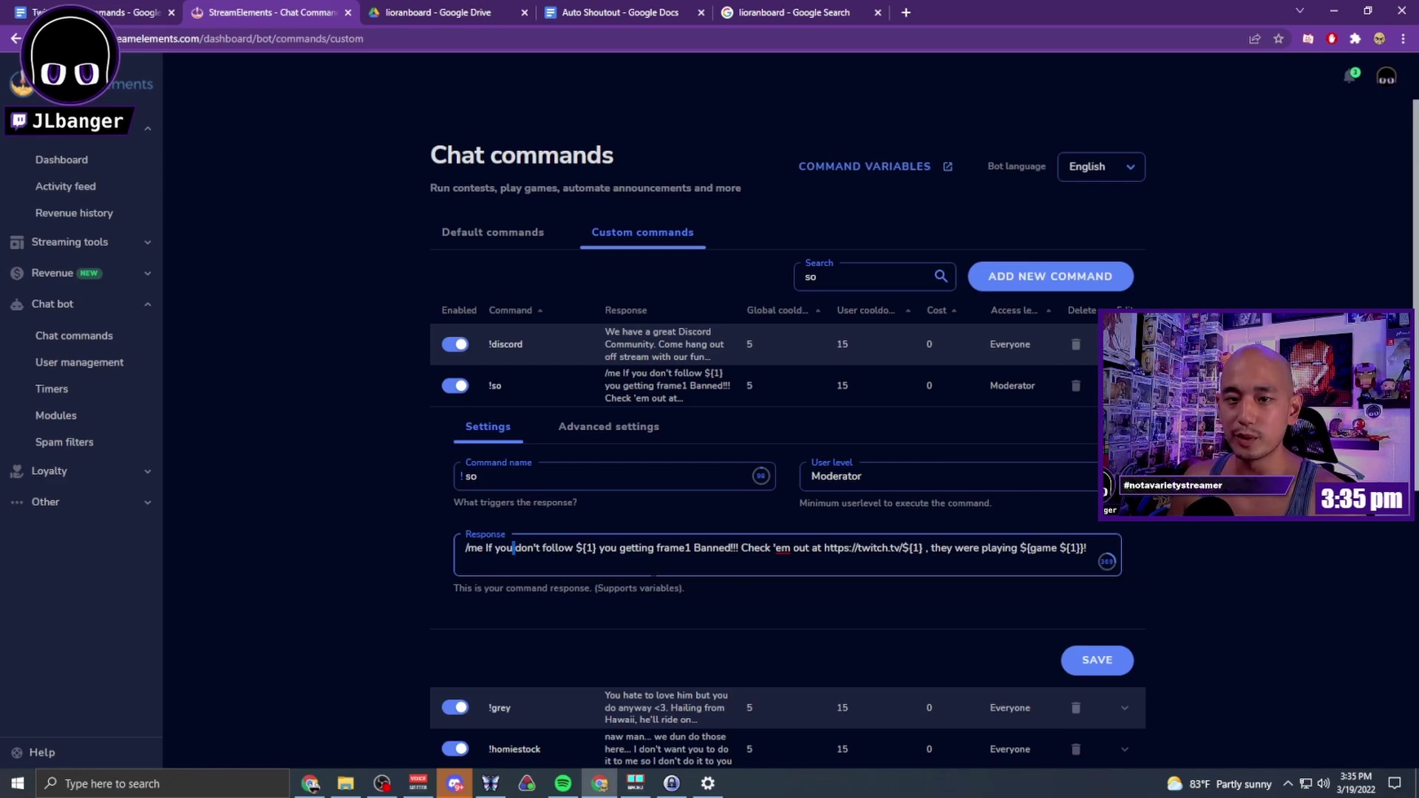
key(ctrl+a)
triple_click(560, 548)
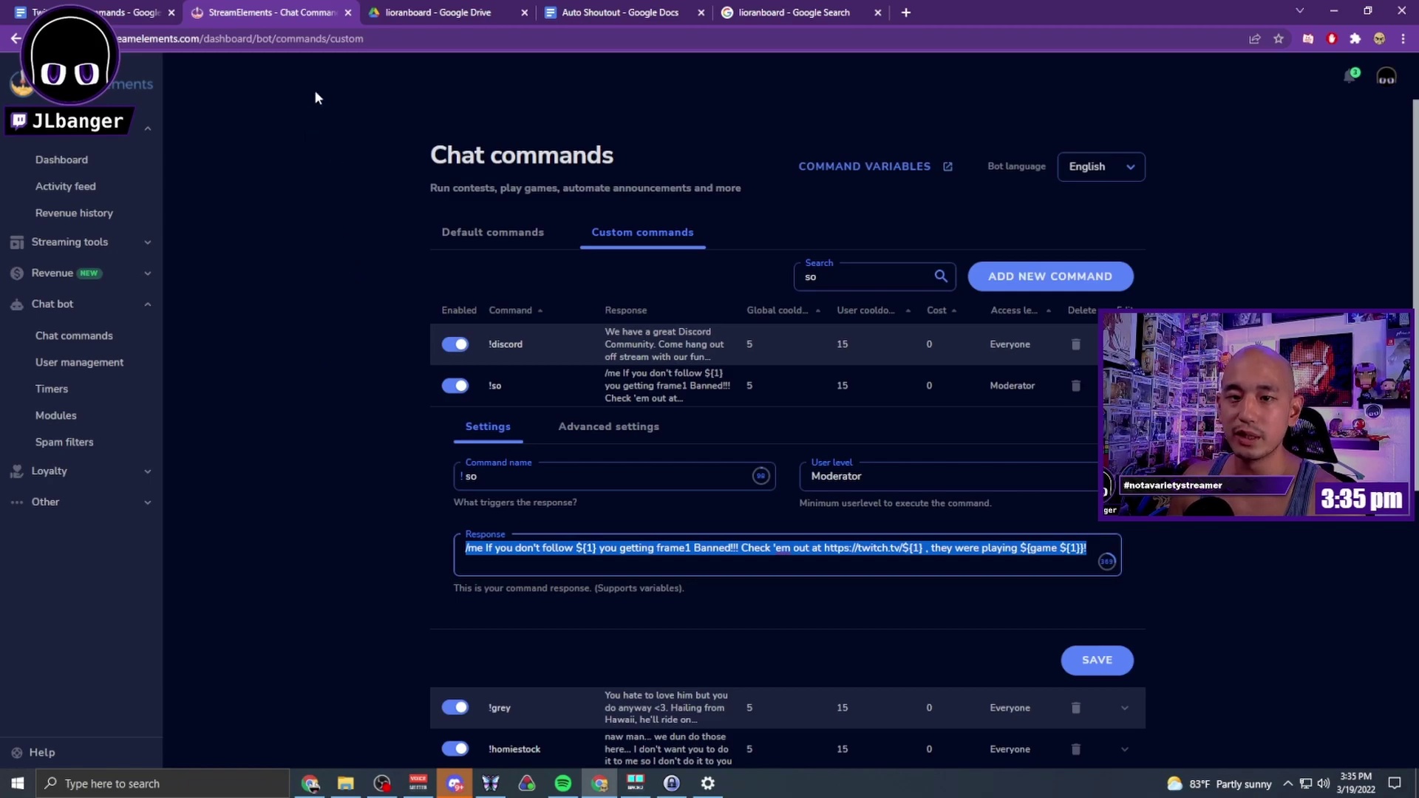
- Look through the table of contents and the StreamElements favorite commands in the chat commands document
click(109, 10)
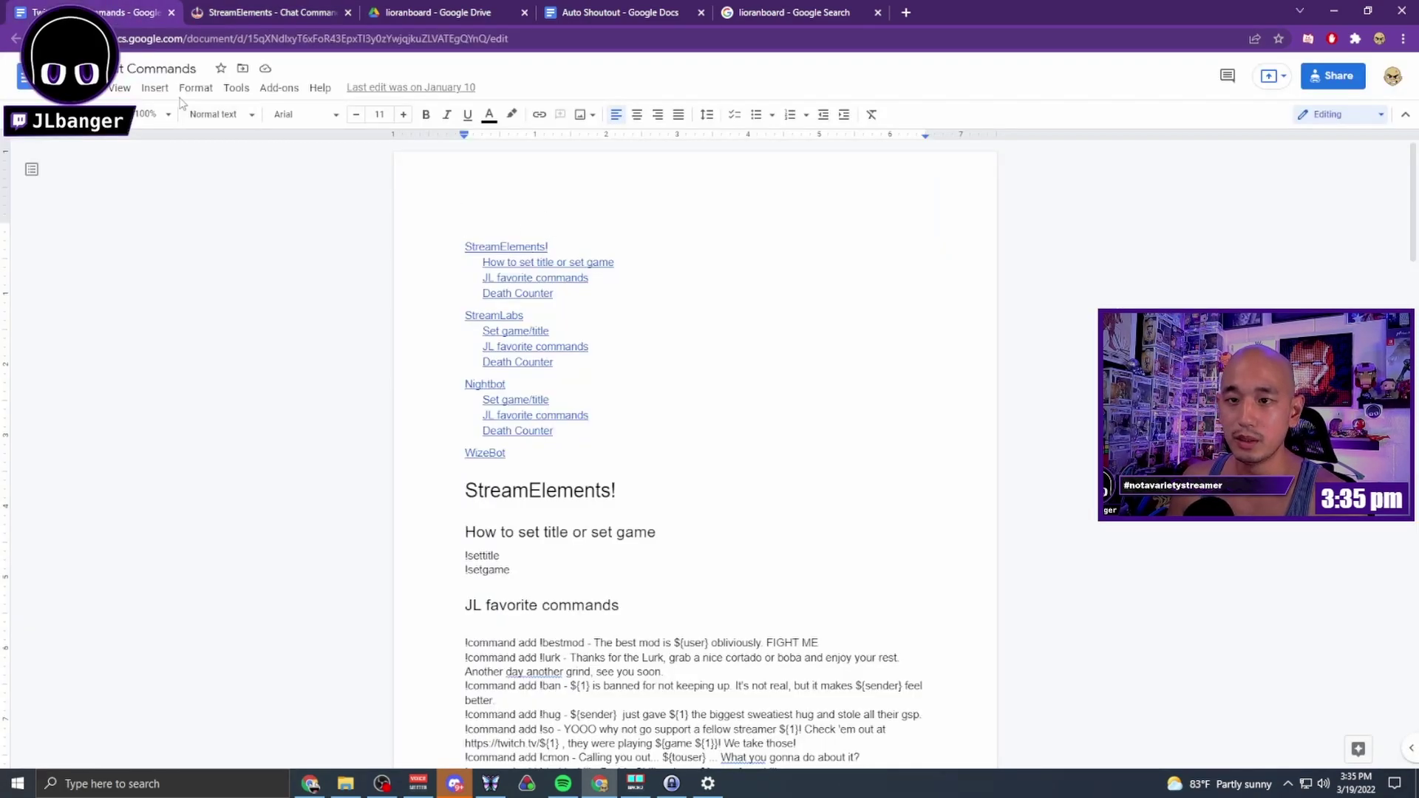
scroll(584, 311, down, 2)
scroll(502, 267, up, 2)
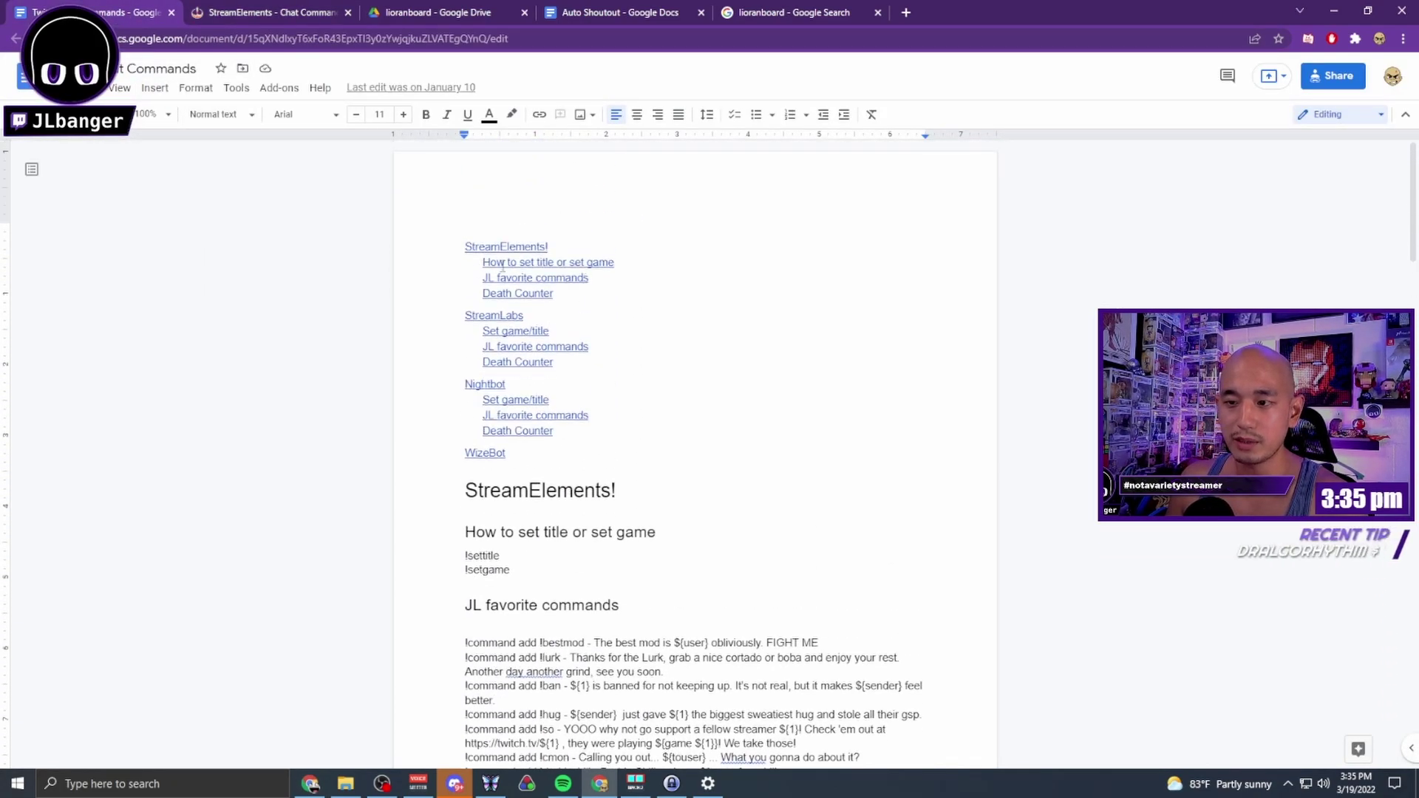
scroll(562, 325, down, 7)
scroll(575, 309, up, 6)
scroll(575, 308, up, 1)
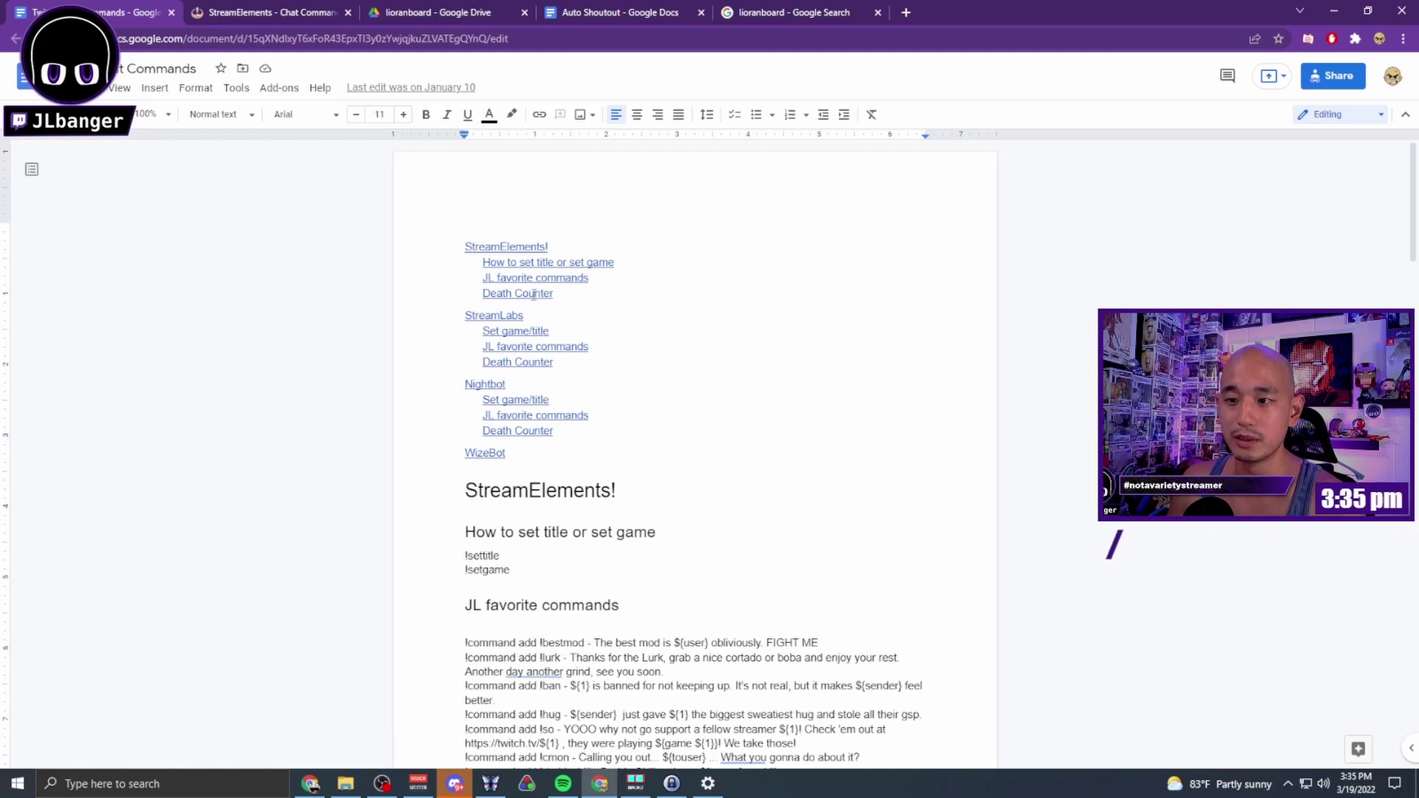
- Return to the !so command in StreamElements, highlight its full response text and switch to the other window
click(272, 12)
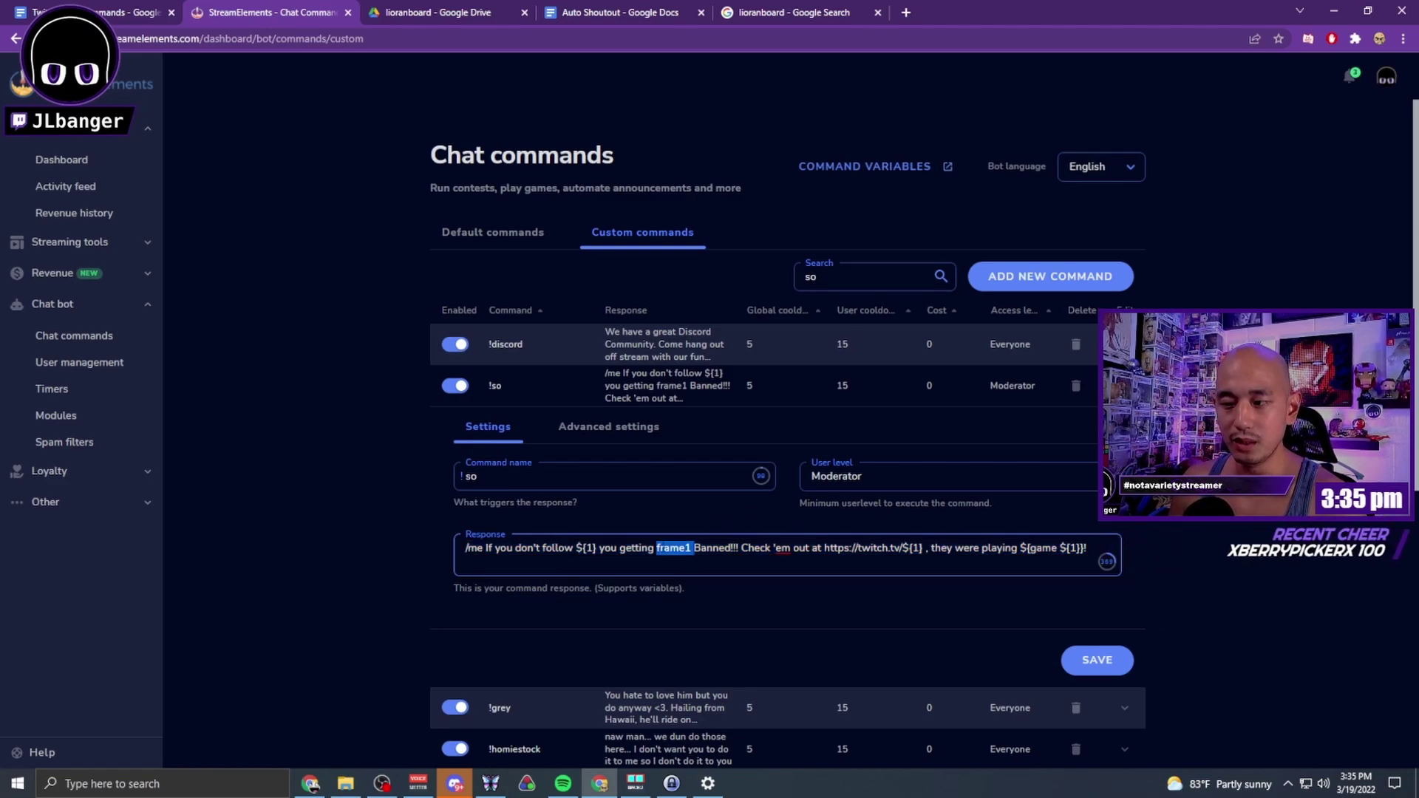
triple_click(675, 548)
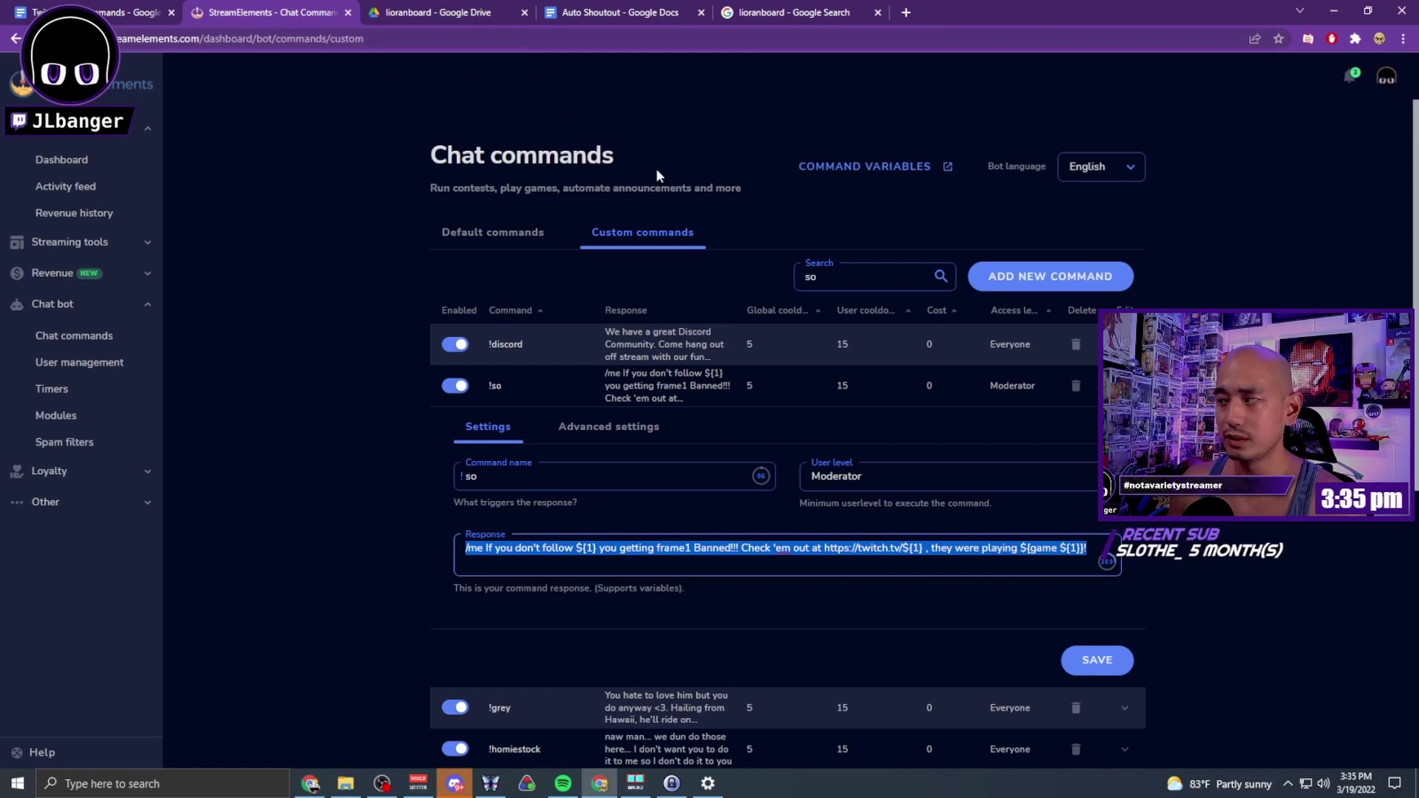
key(alt+Tab)
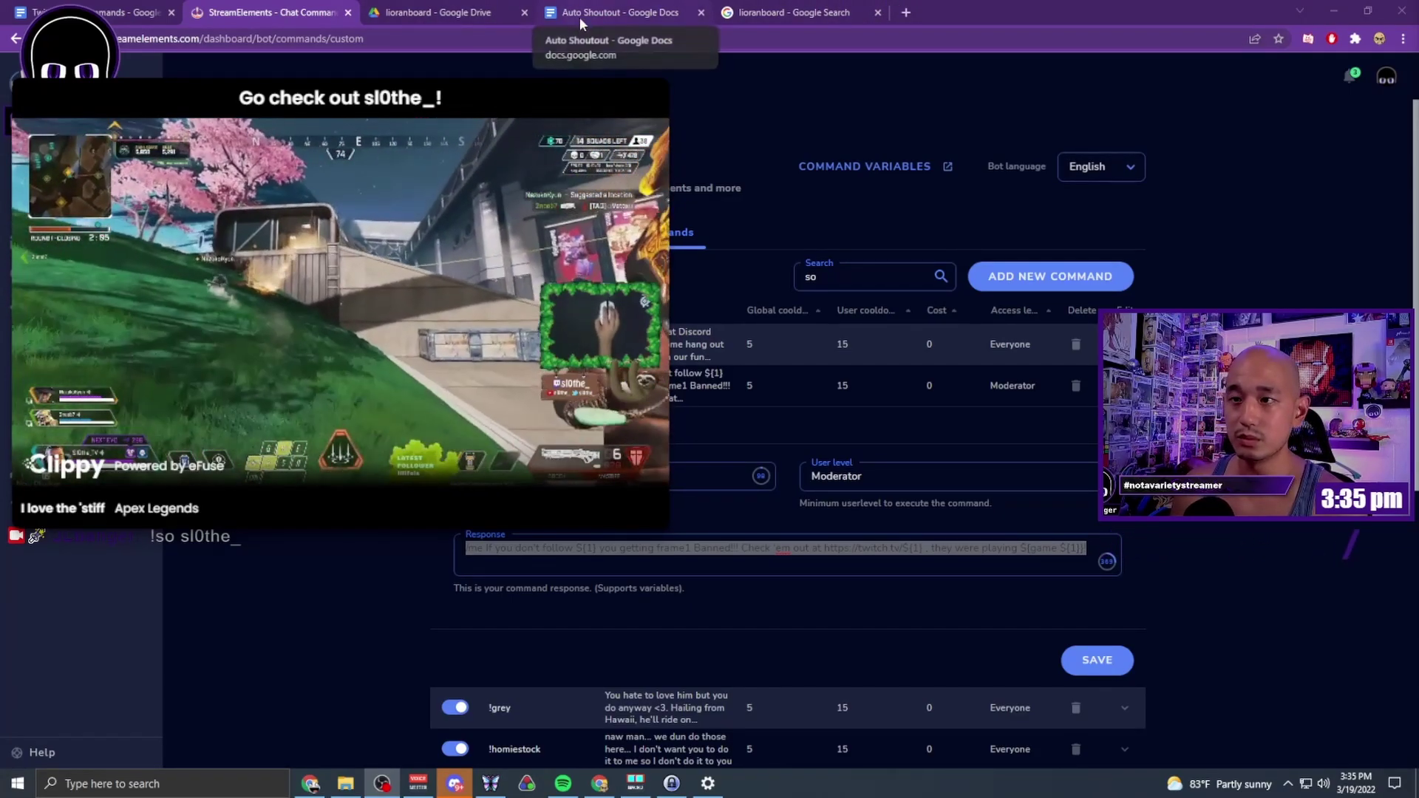
- Search the web for "twitchguru shoutout player" in a new browser tab
key(ctrl+t)
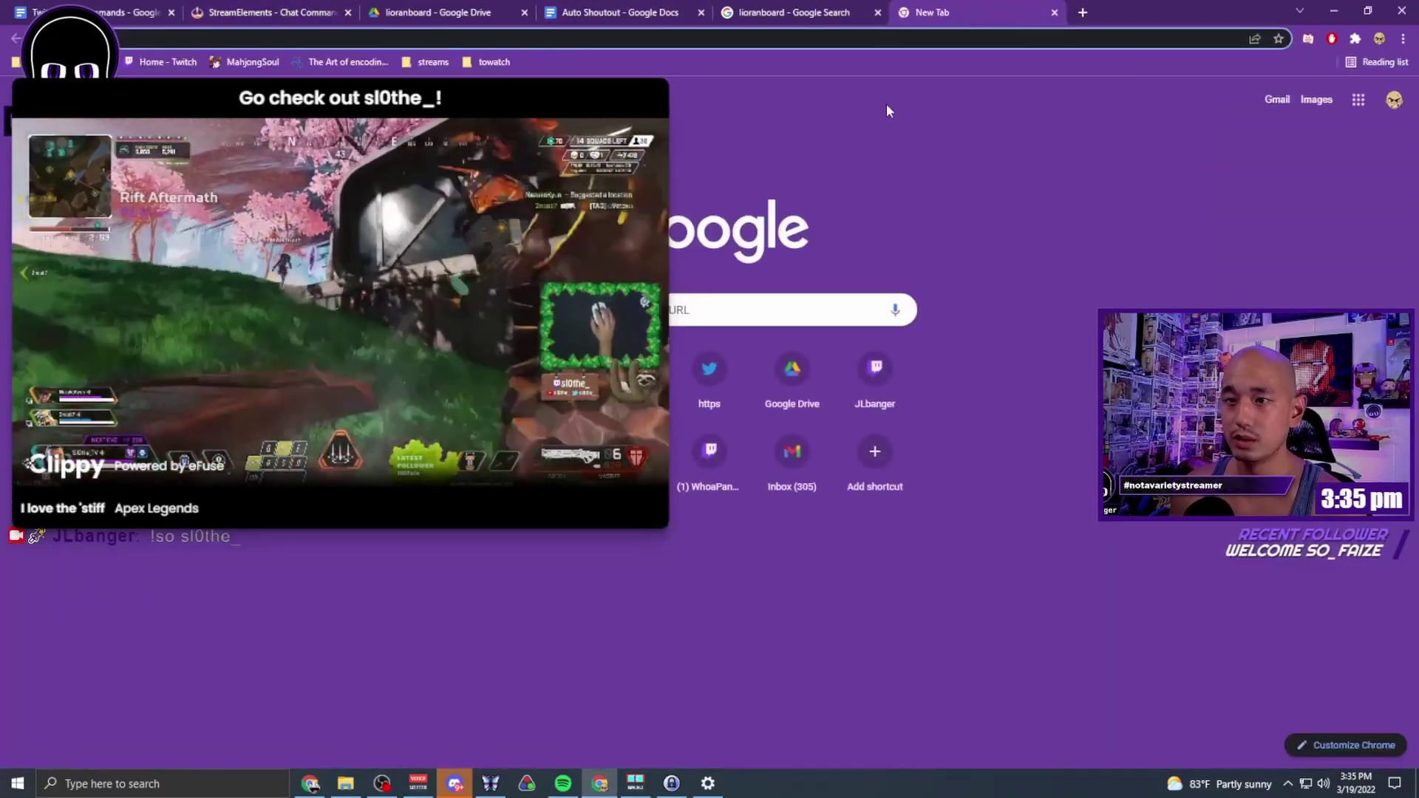
text(twitchguru s)
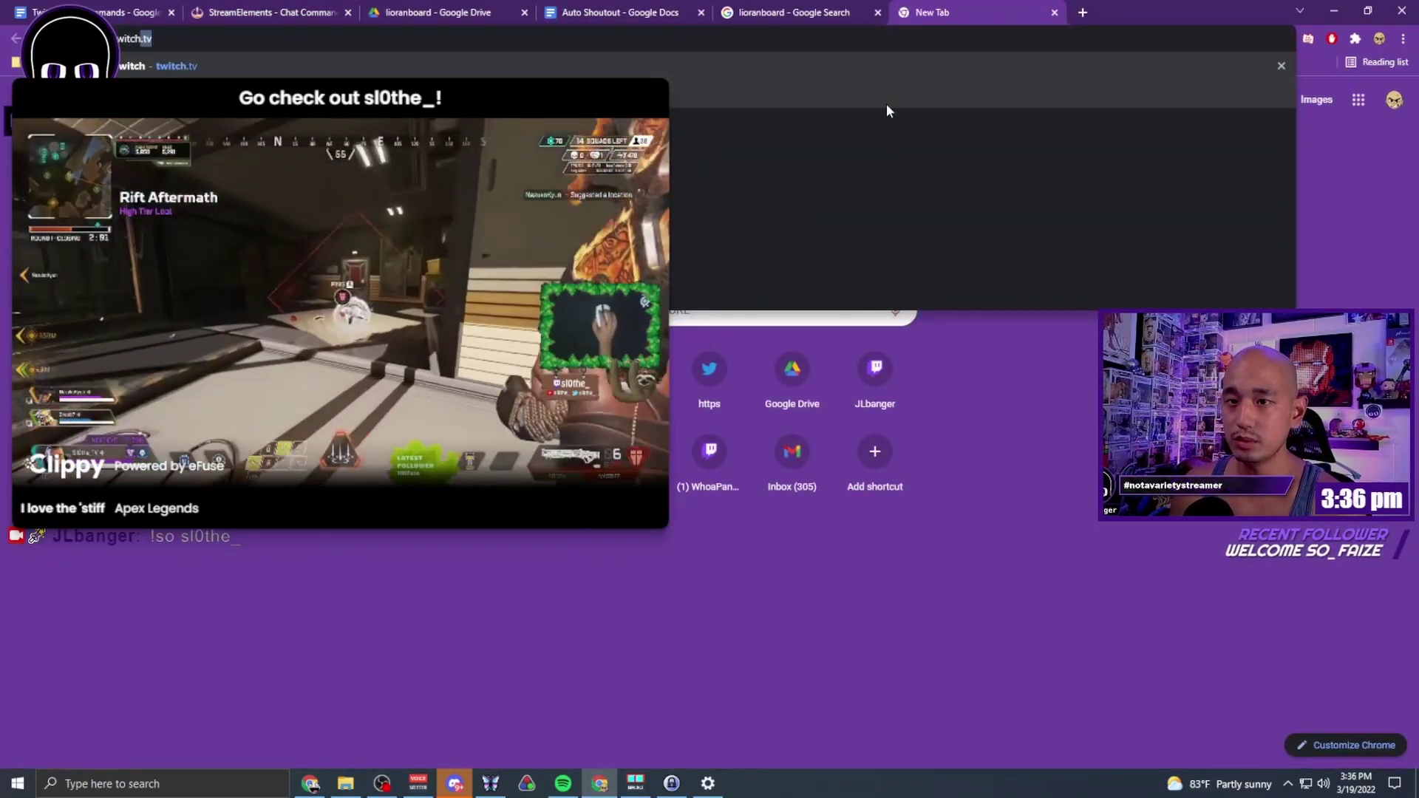
text(houtout )
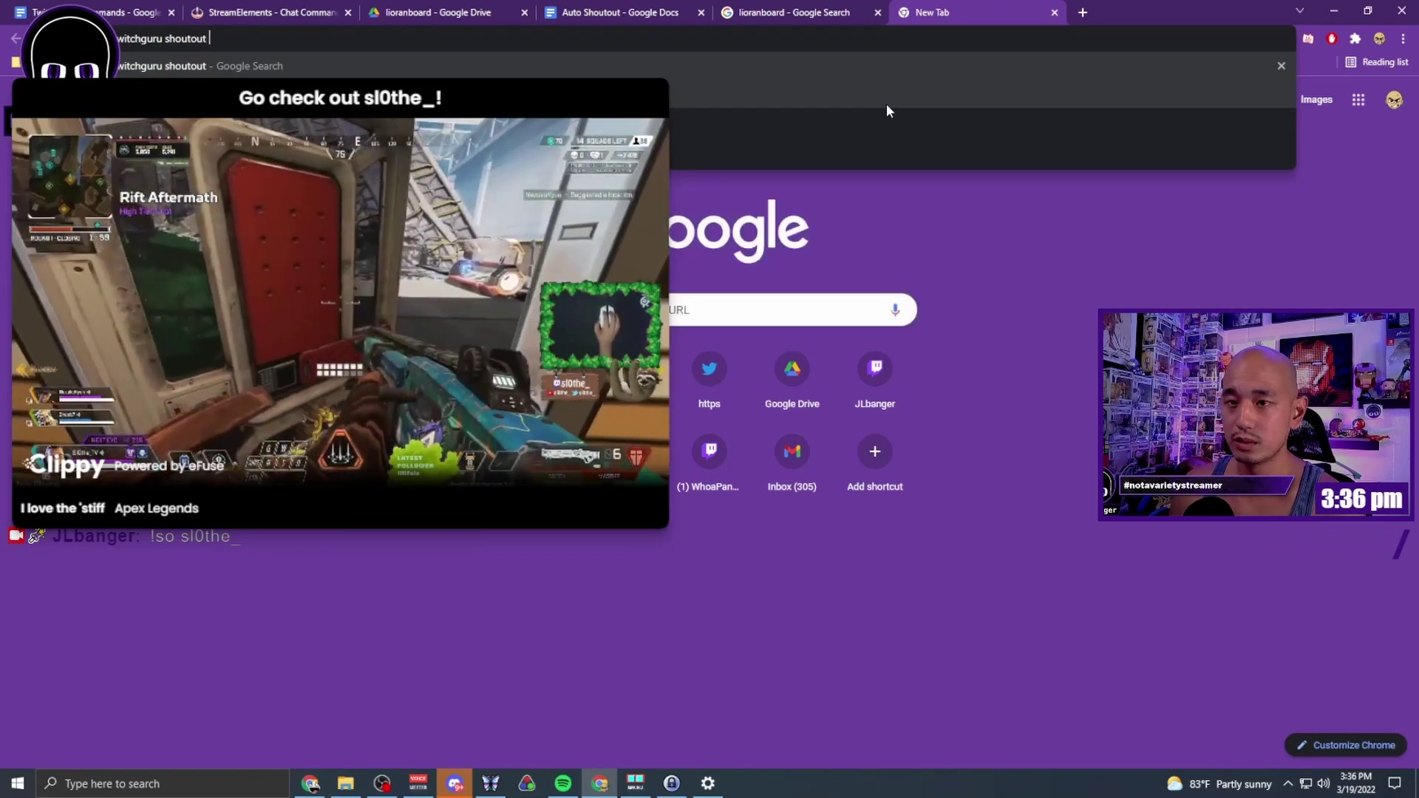
text(player)
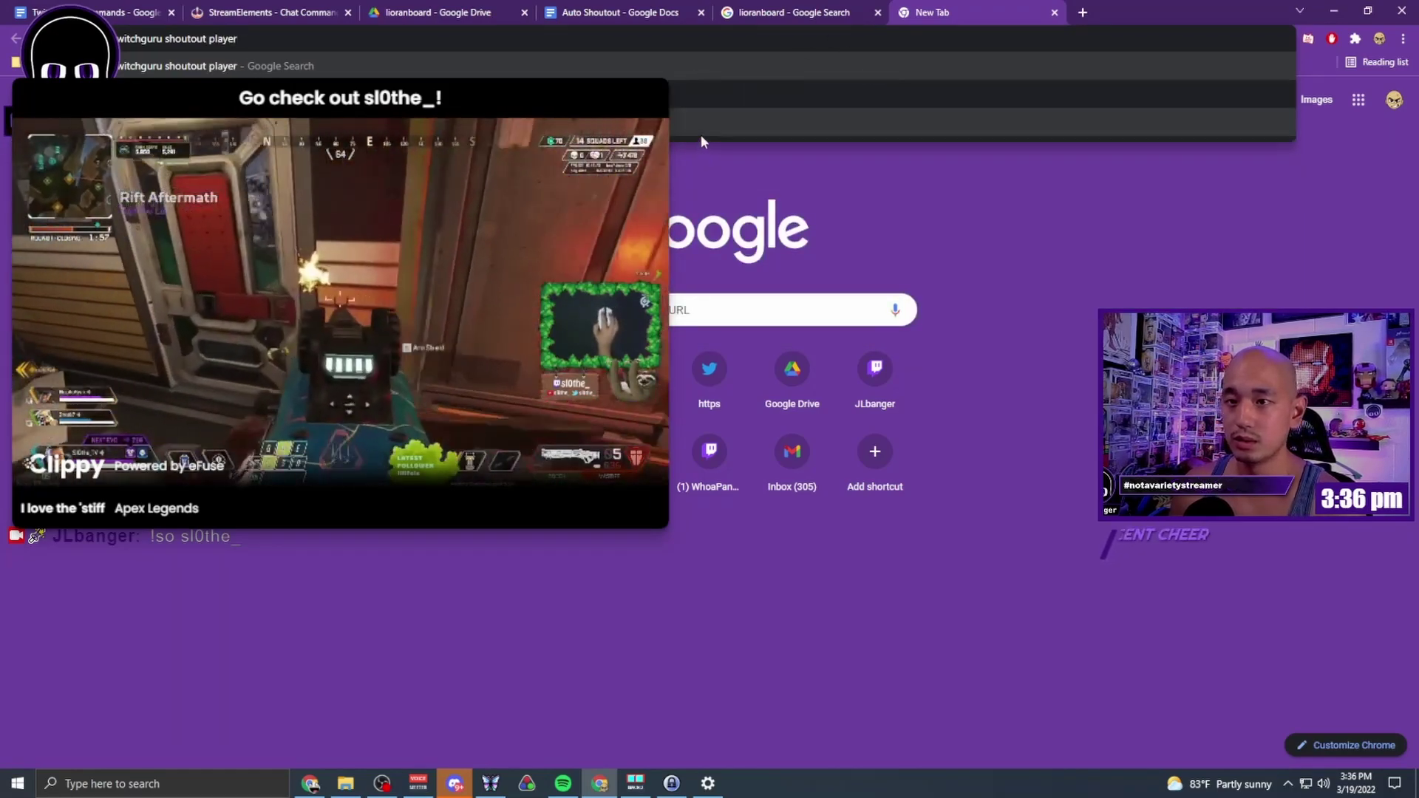
key(Return)
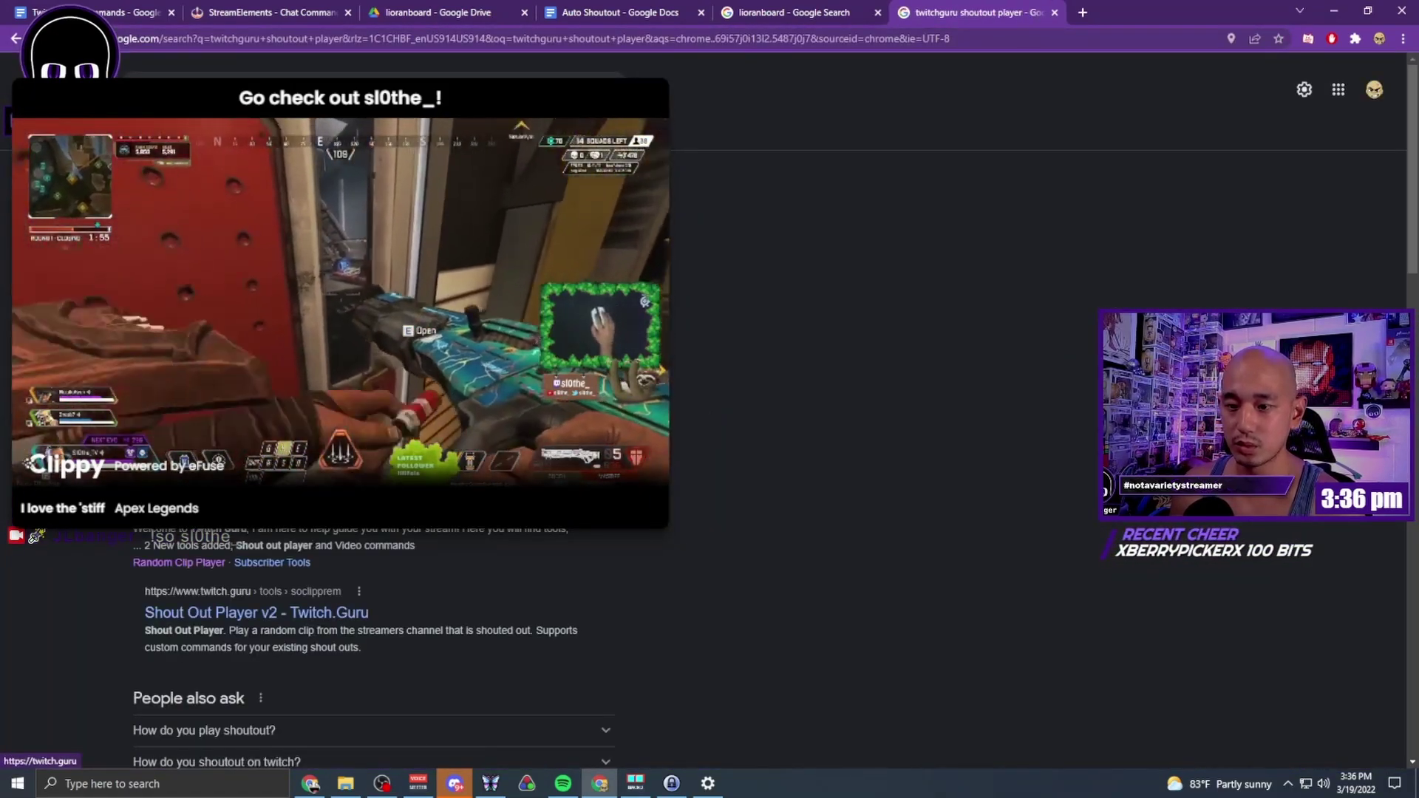
- Open the Twitch.Guru shout out clip player page from the results and select the entire player link in its text box
scroll(369, 628, down, 2)
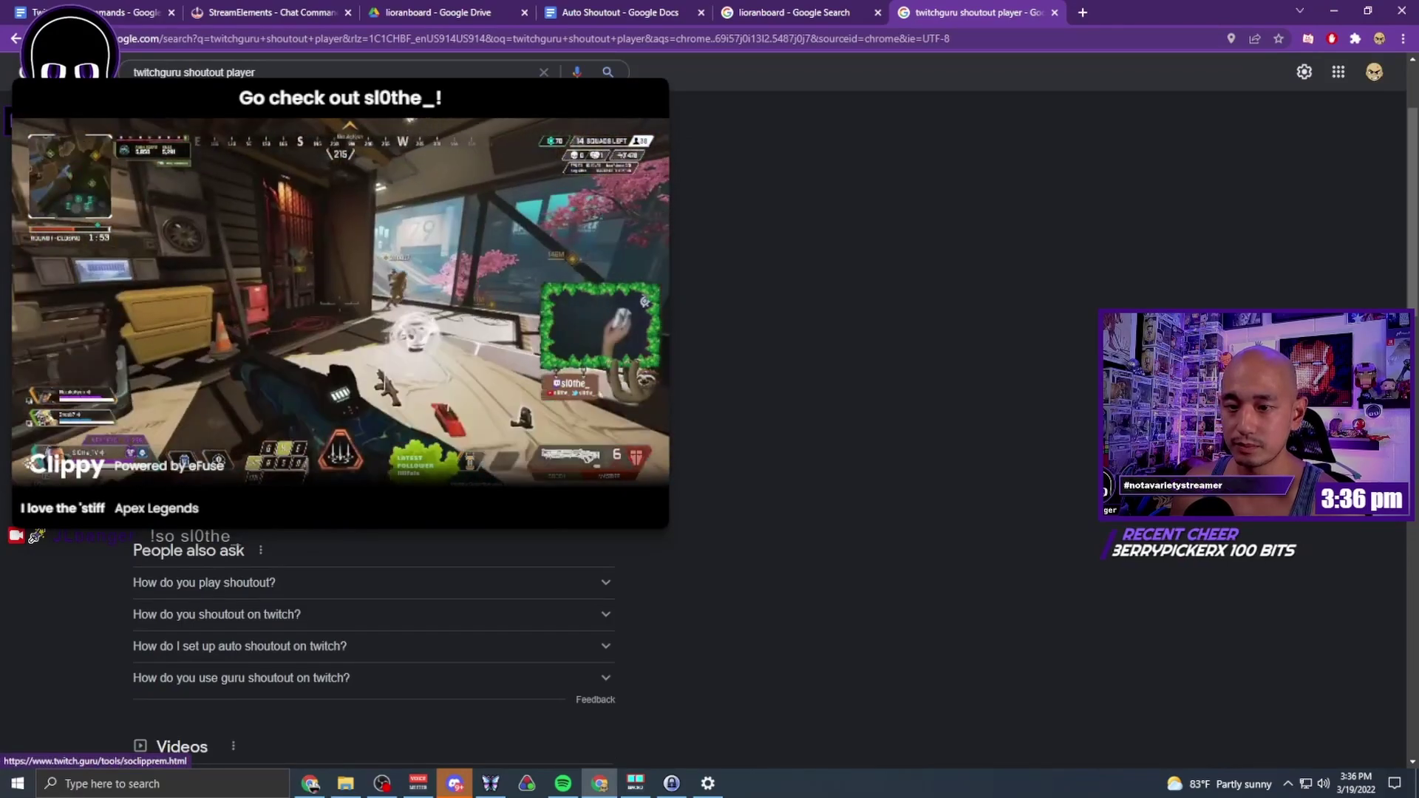
click(222, 296)
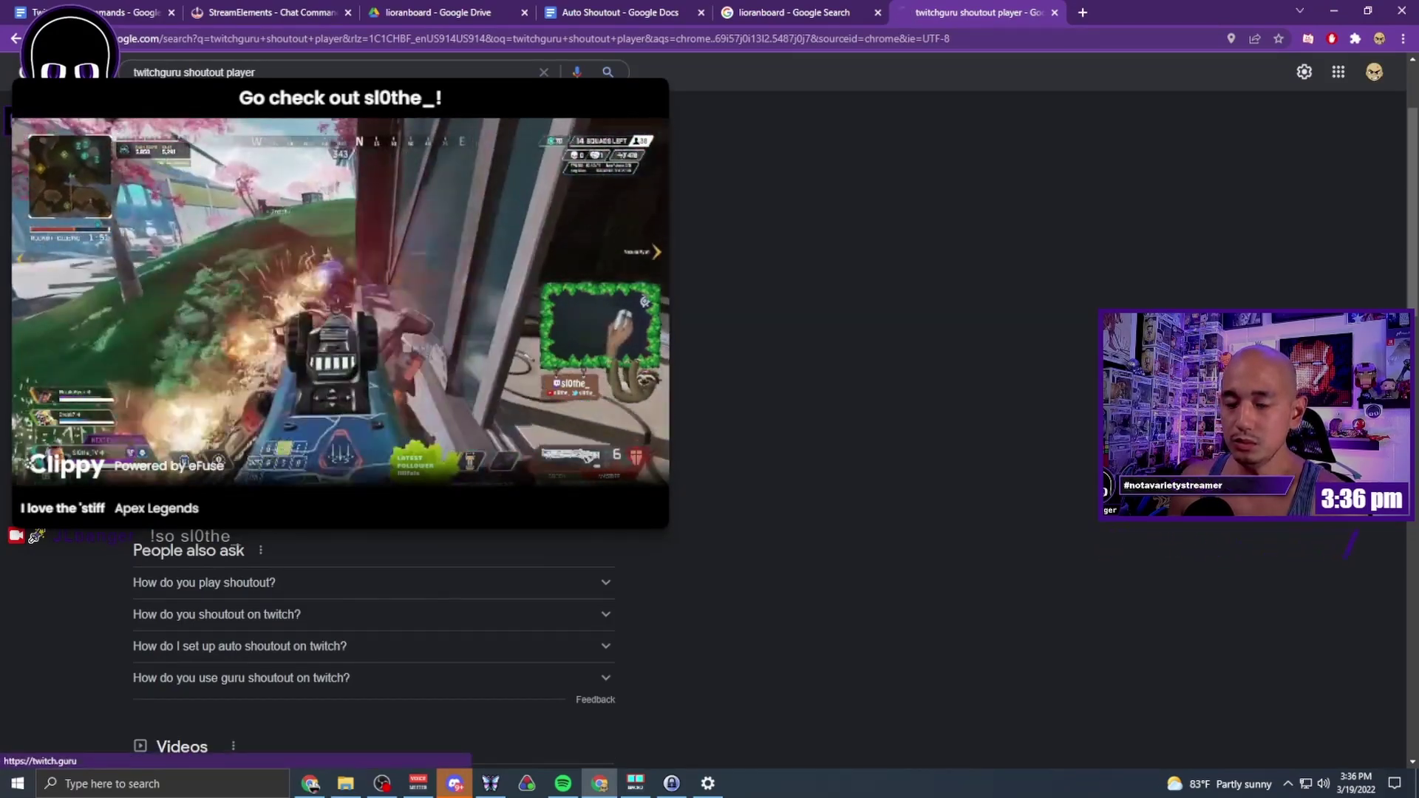
key(alt+Left)
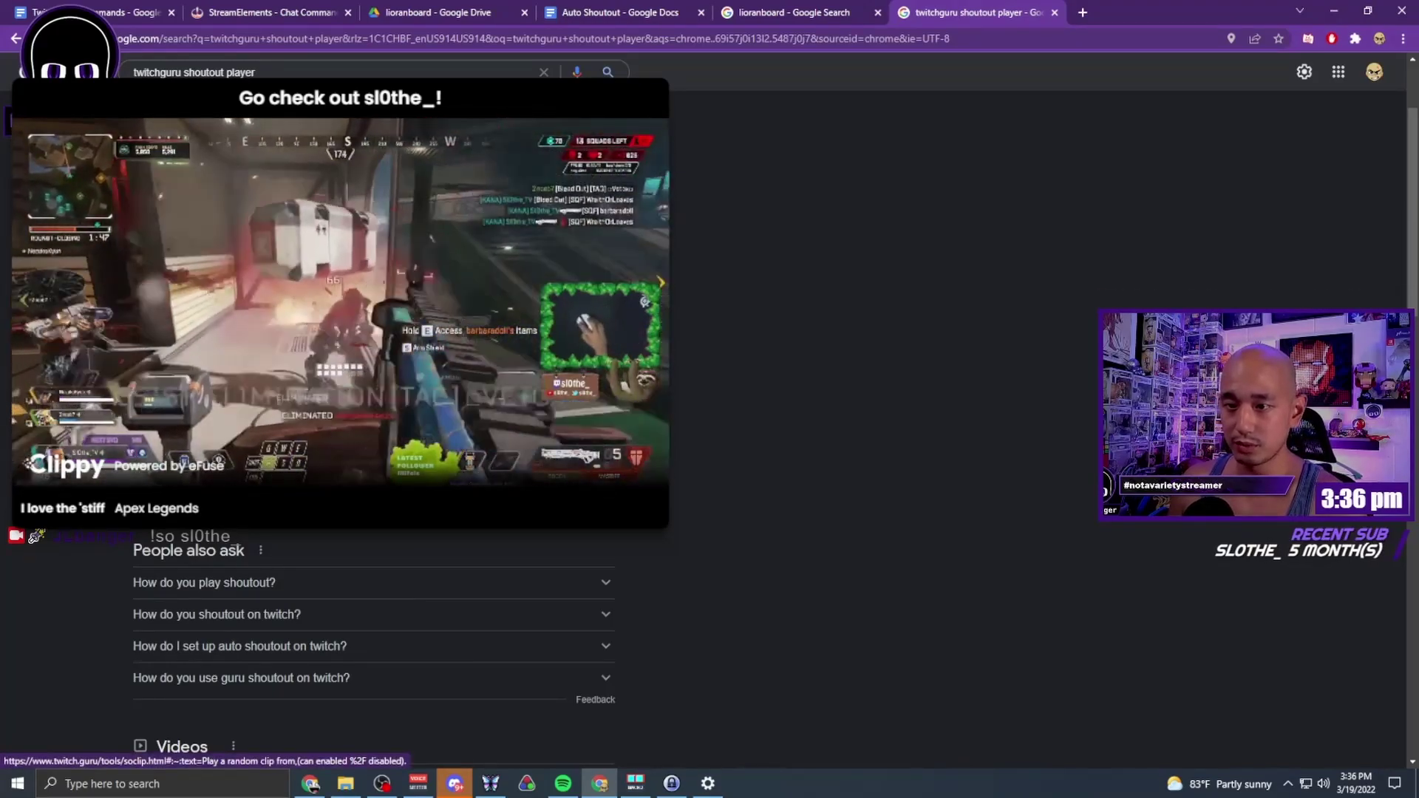
key(alt+Right)
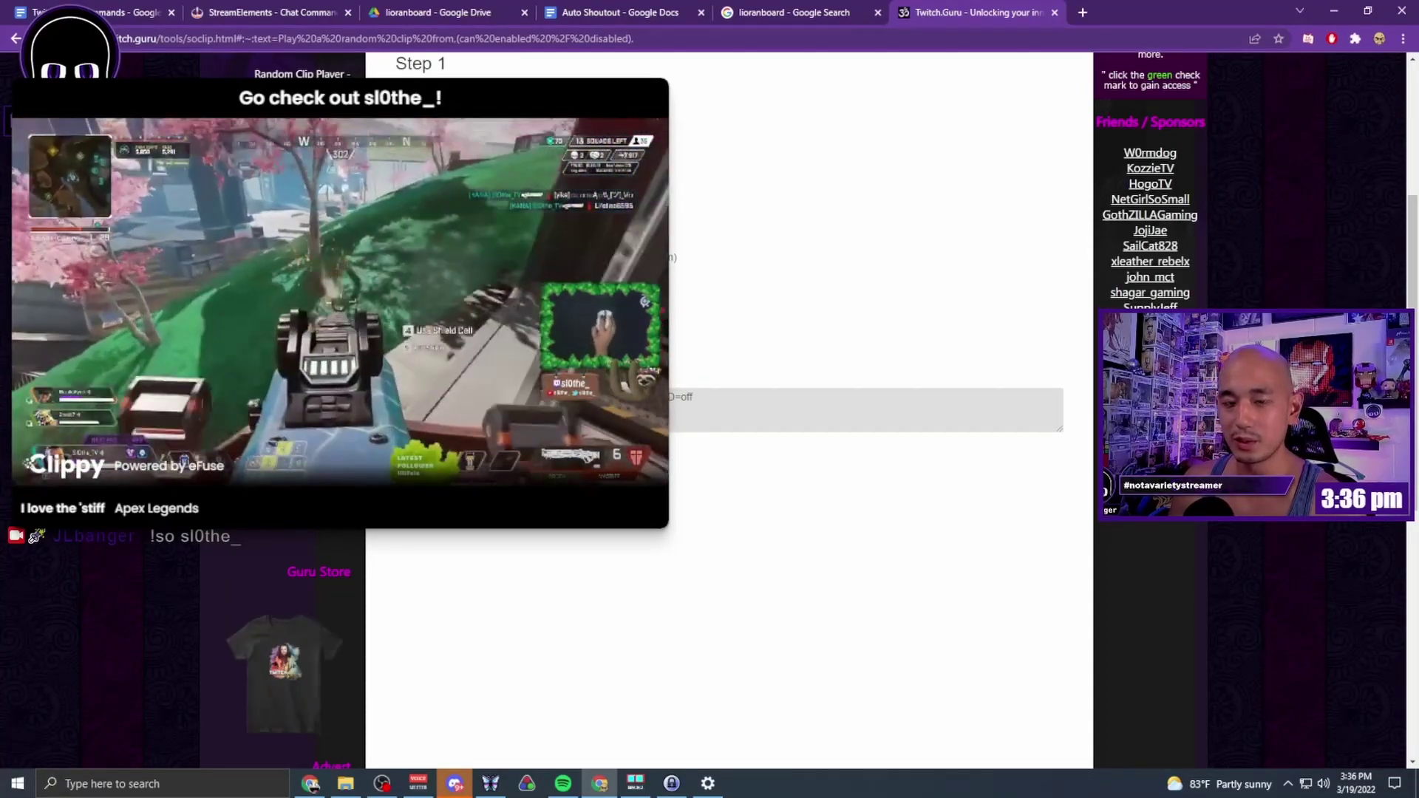
key(ctrl+a)
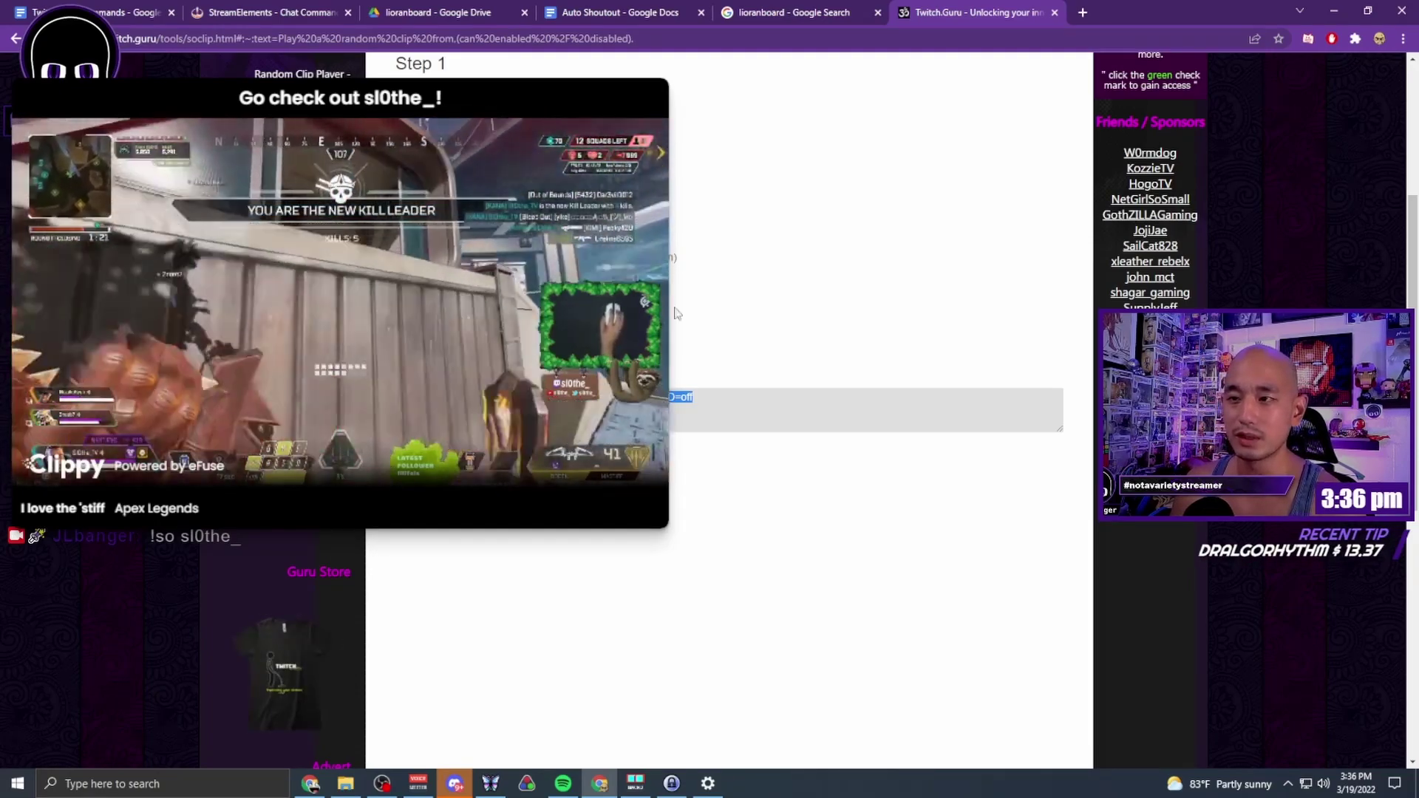
- Search the web for "obs add browser source" in a new browser tab
key(ctrl+t)
text(obs add browser source)
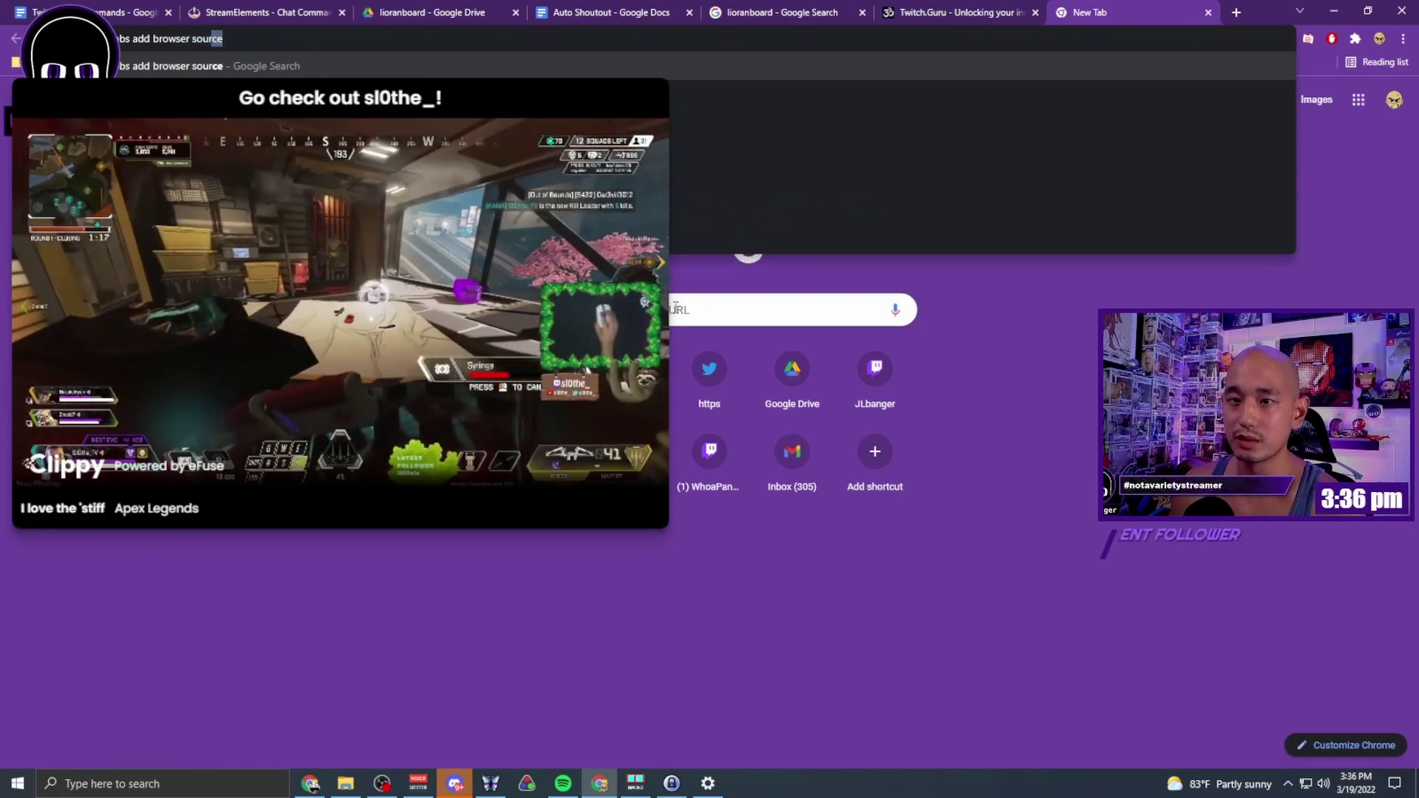
key(Return)
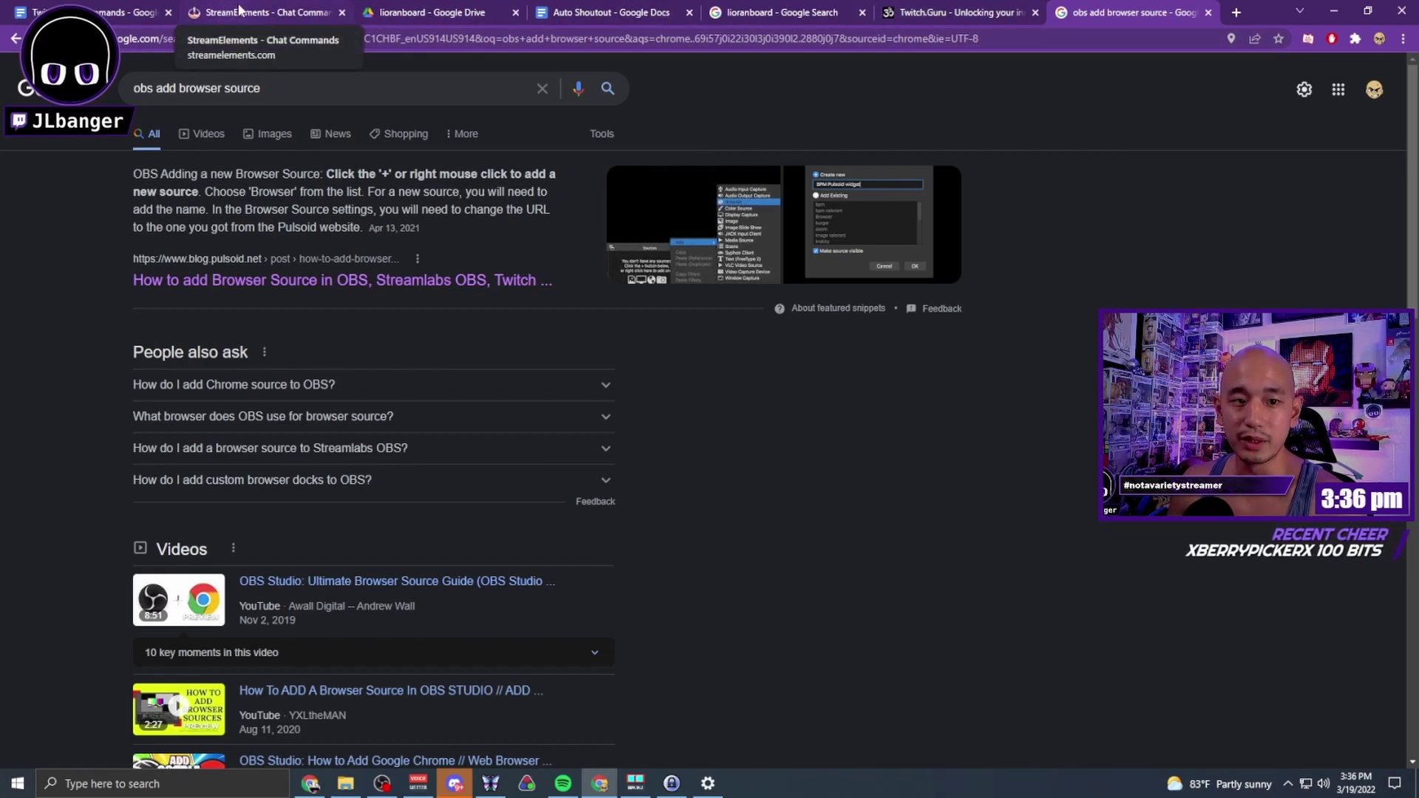
- Return to the !so command in StreamElements and highlight its command name
click(260, 13)
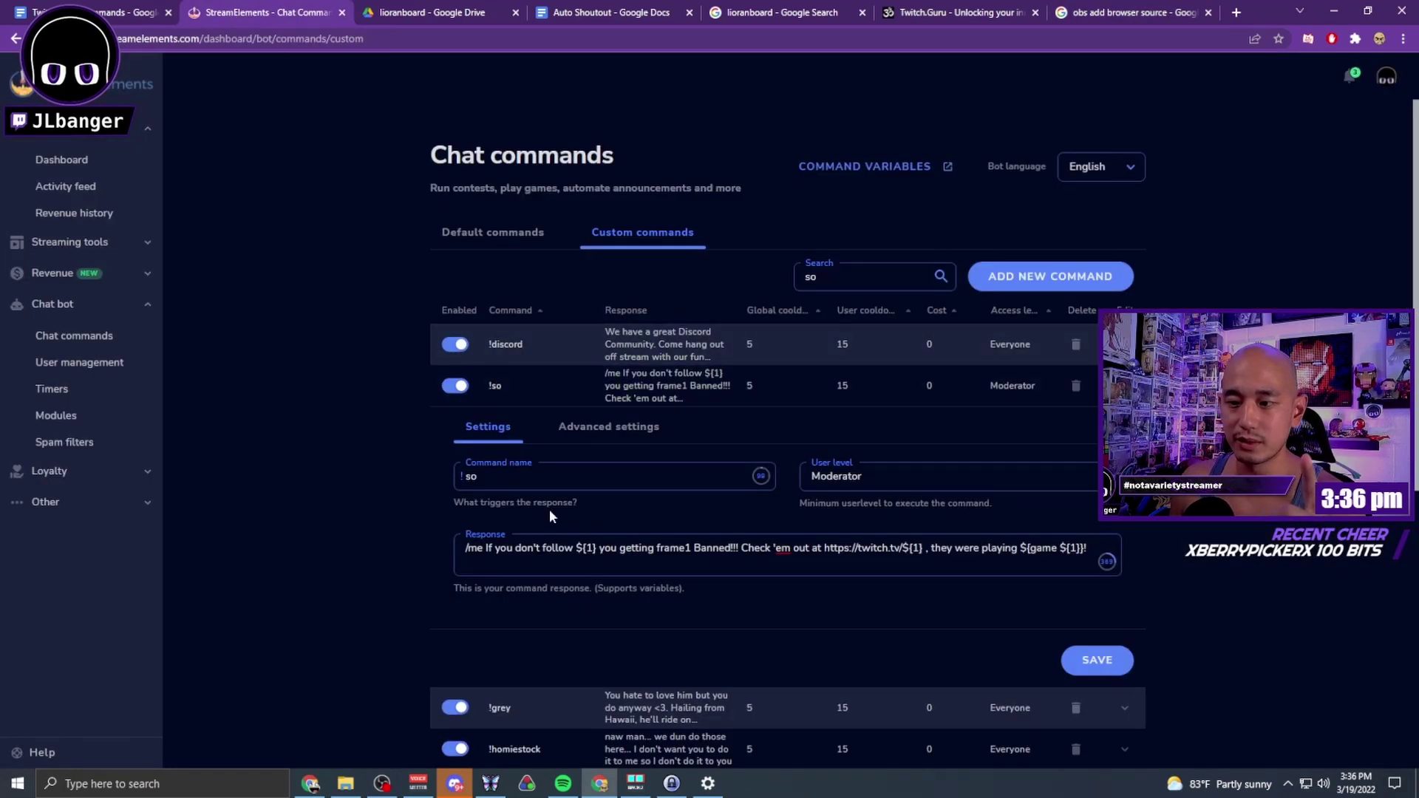
double_click(471, 476)
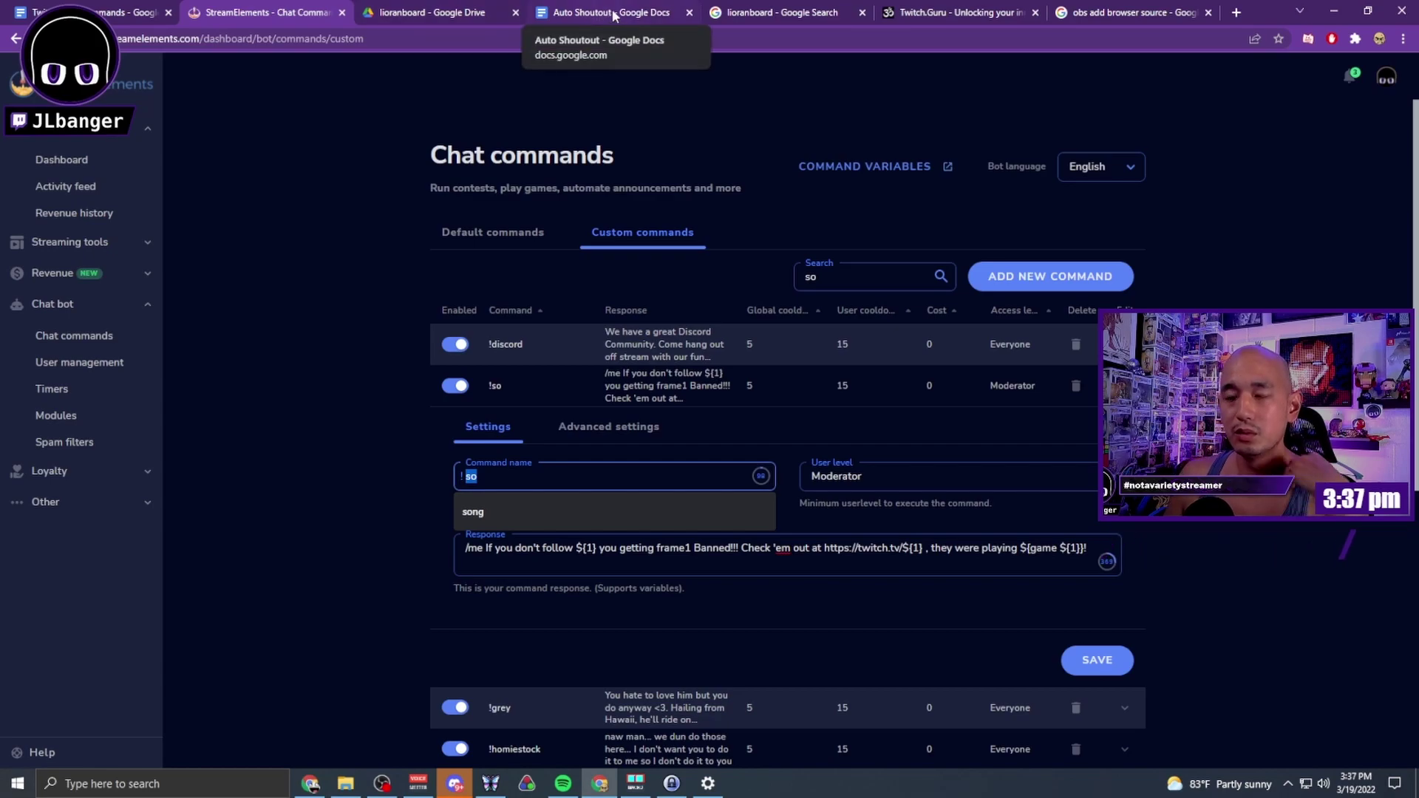
- Open the LioranBoard 2 Stream Deck/Animator page on OBS Forums from the lioranboard search results
click(752, 14)
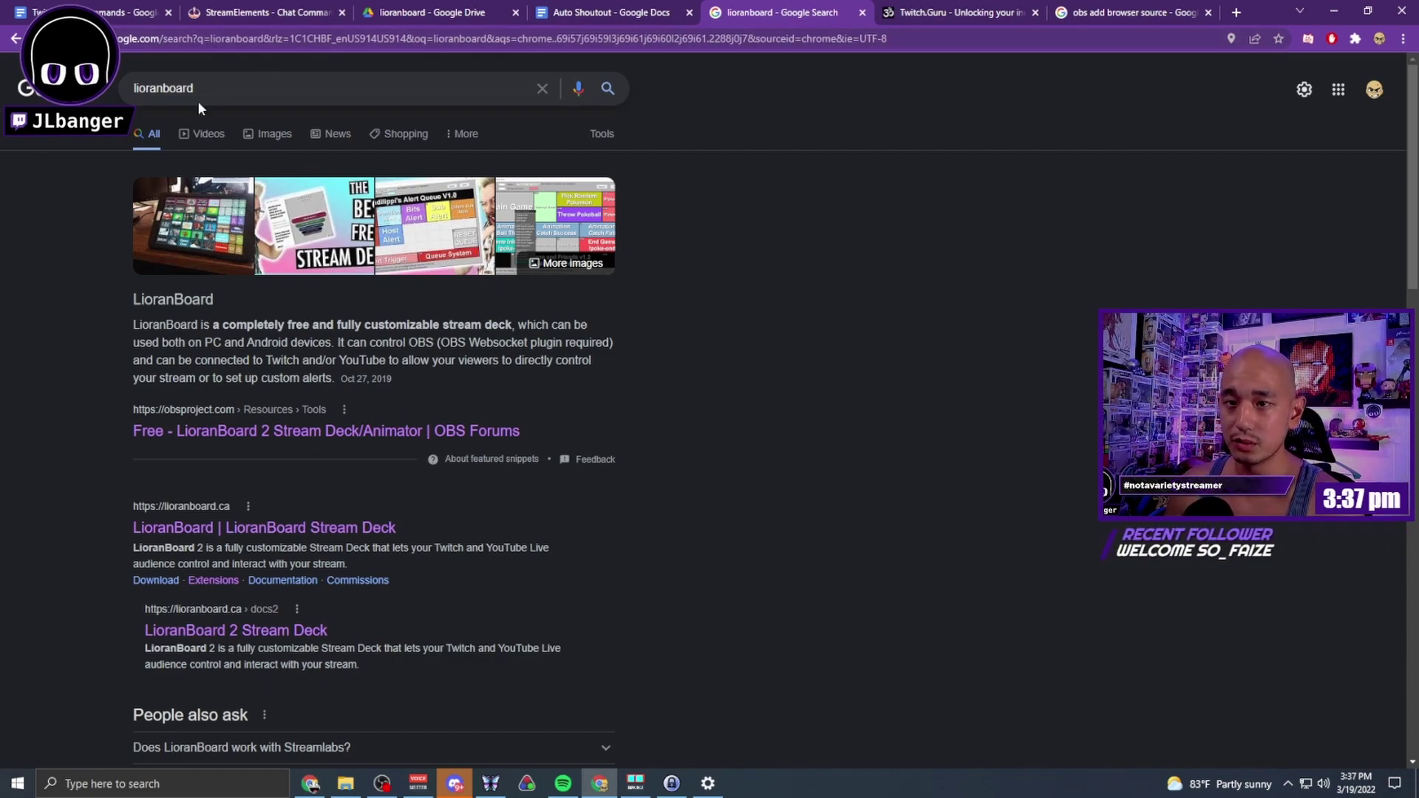
click(290, 86)
click(764, 392)
click(346, 431)
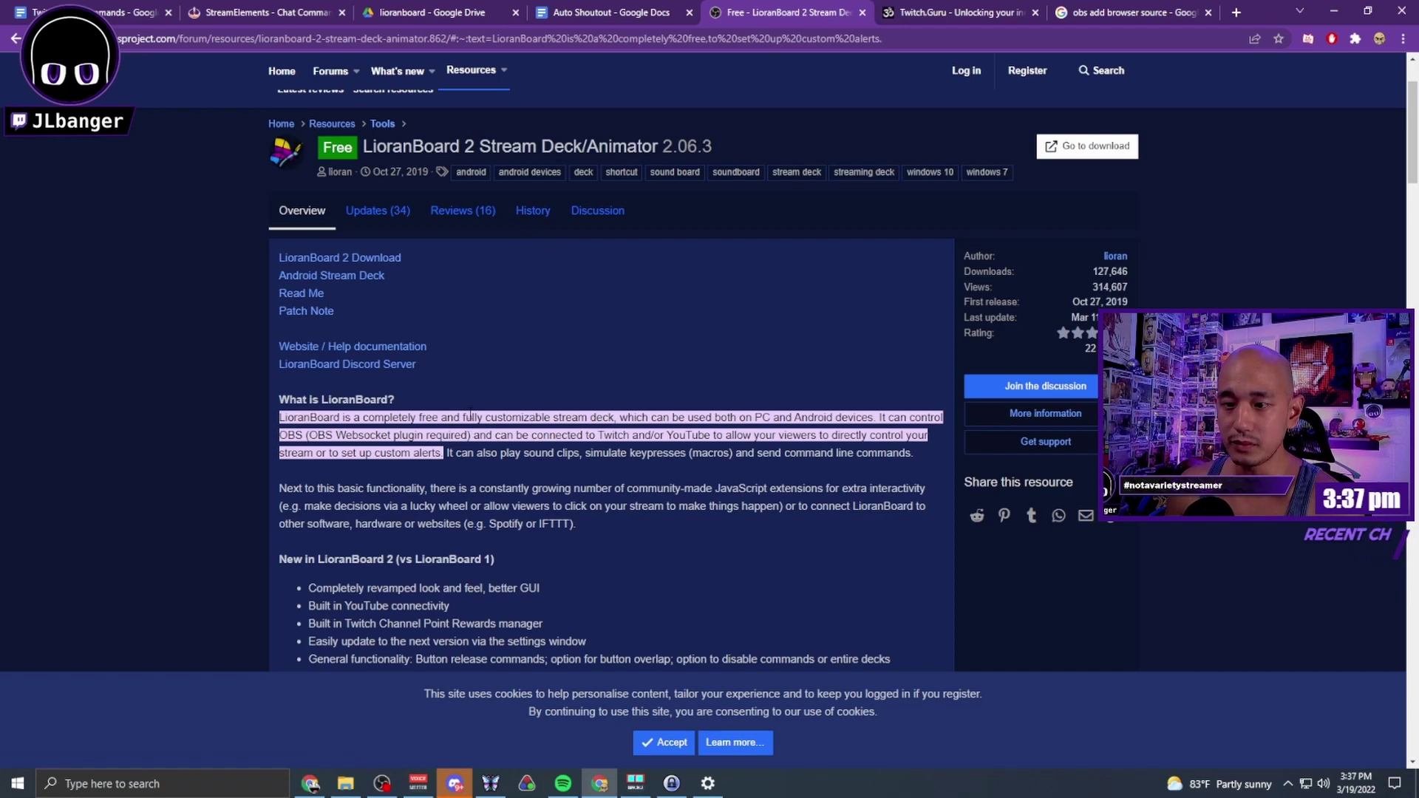
- Follow the LioranBoard 2 download link to GitHub and find the Windows releases
click(355, 260)
scroll(592, 370, down, 3)
scroll(495, 370, down, 1)
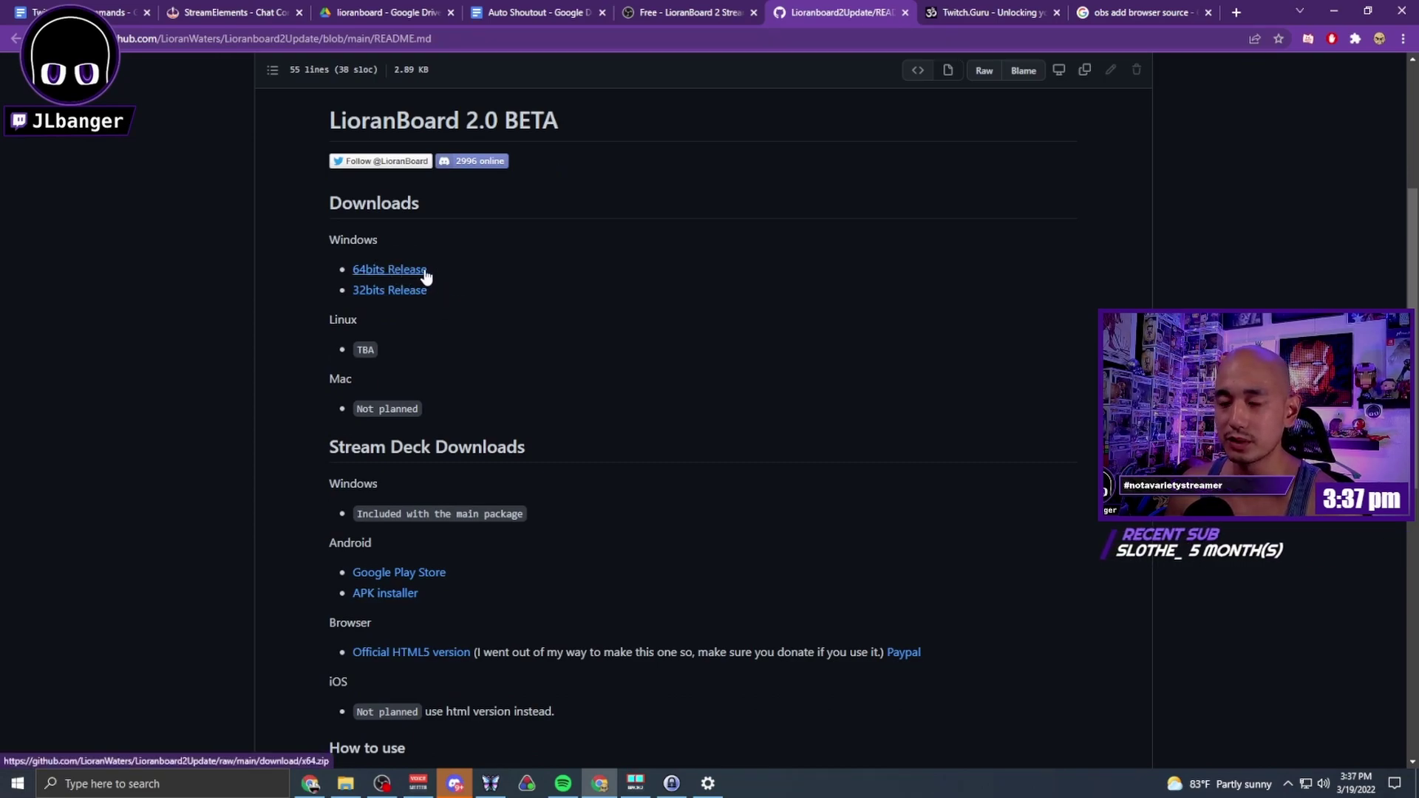
- Switch to LioranBoard 2 Receiver, show its Twitch connections and open the authorization URL to connect the Twitch account
click(490, 783)
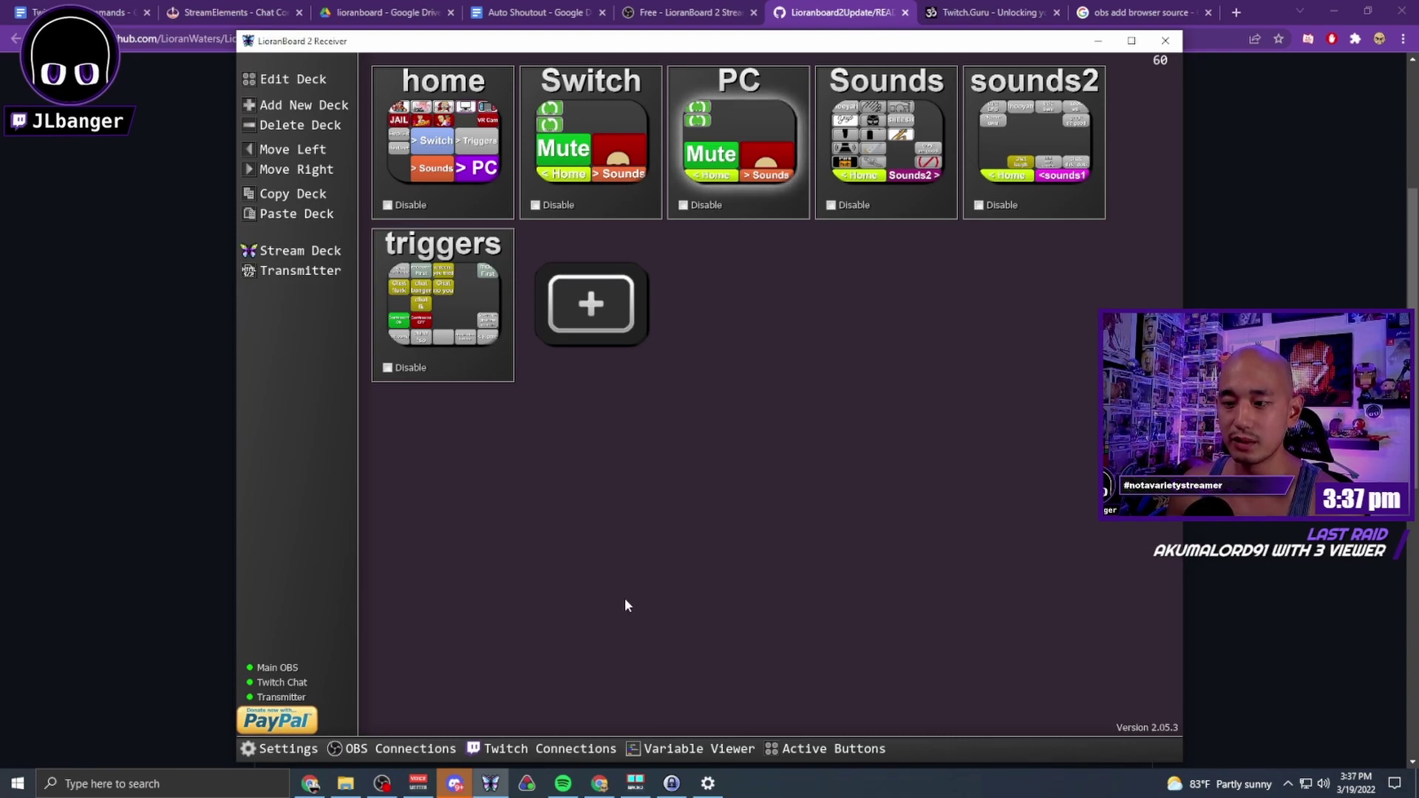
click(526, 748)
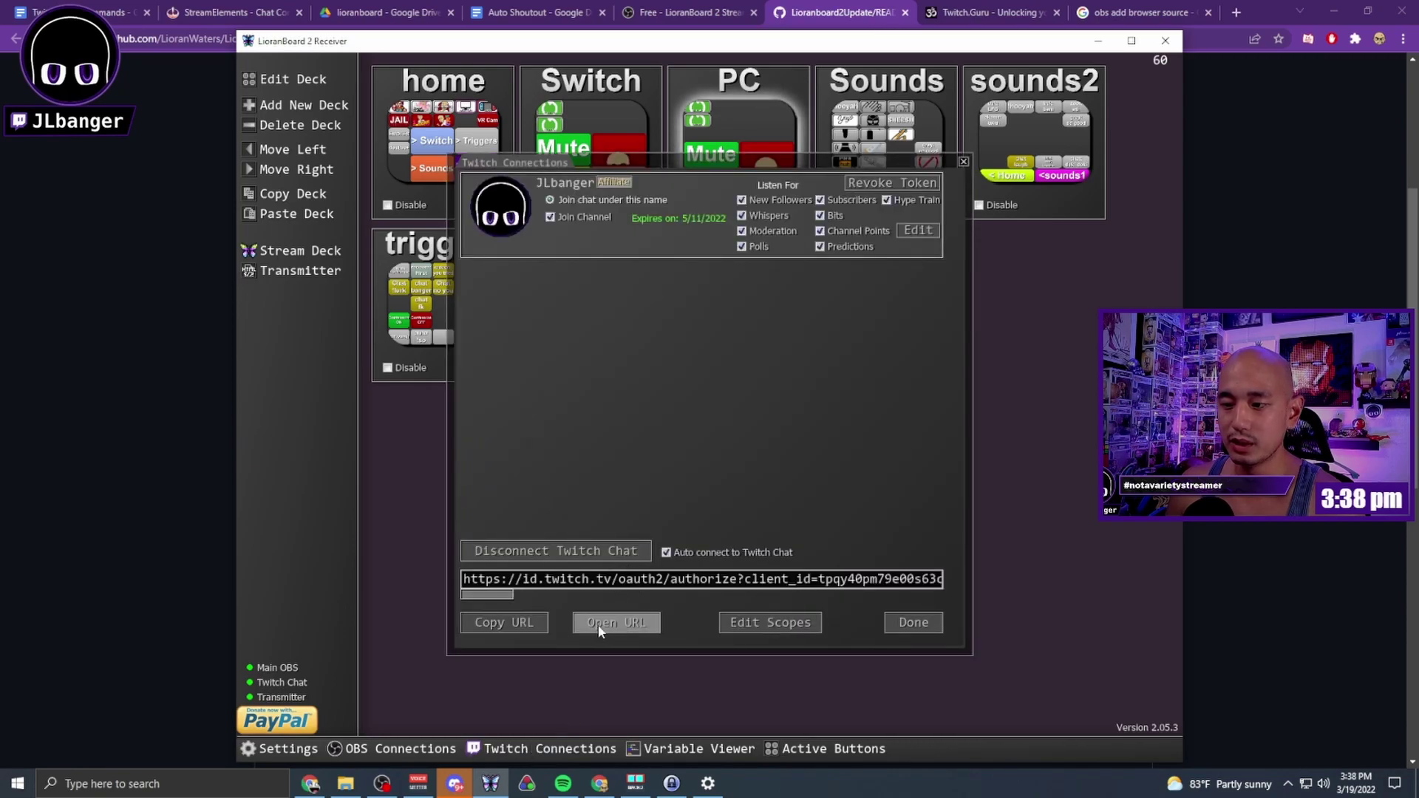
click(741, 231)
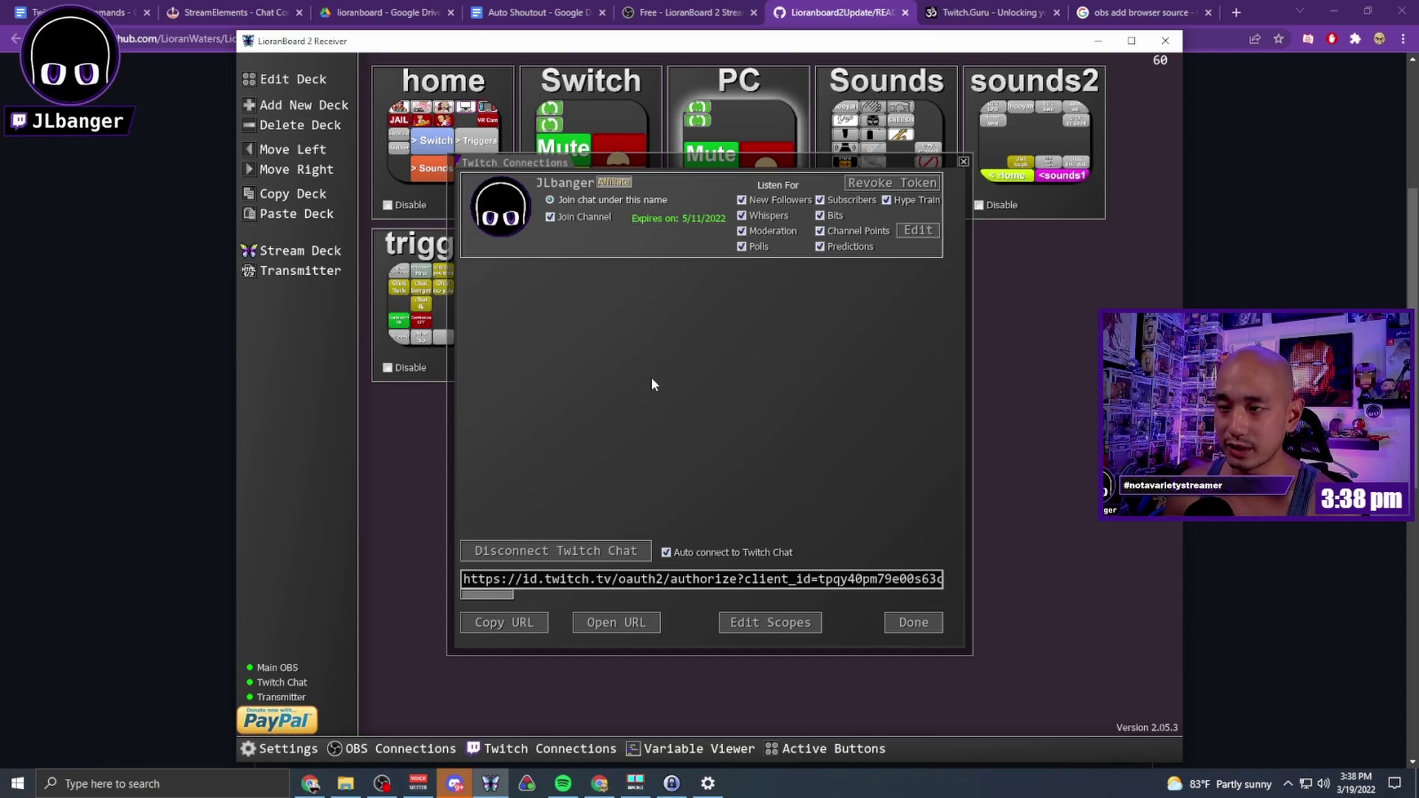
click(627, 625)
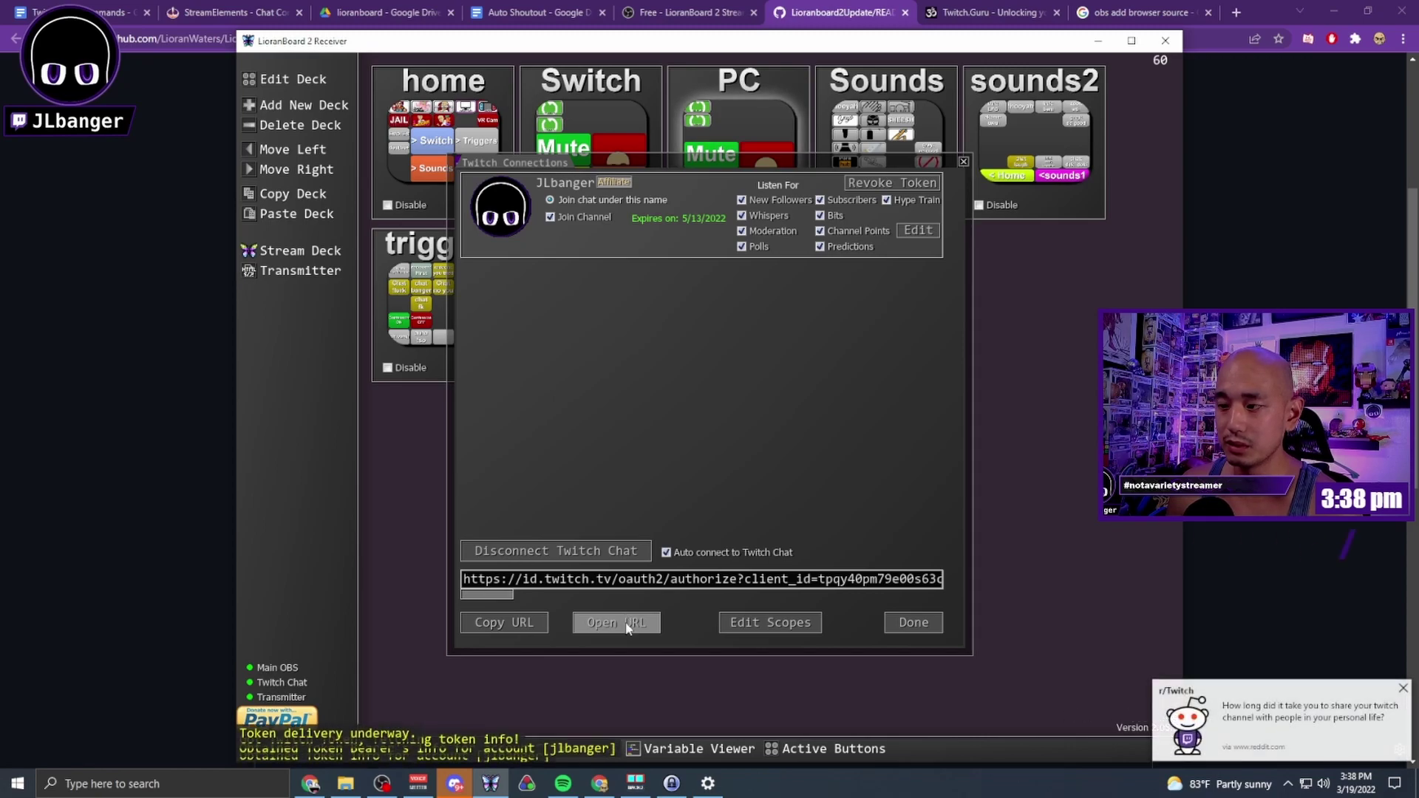
click(620, 626)
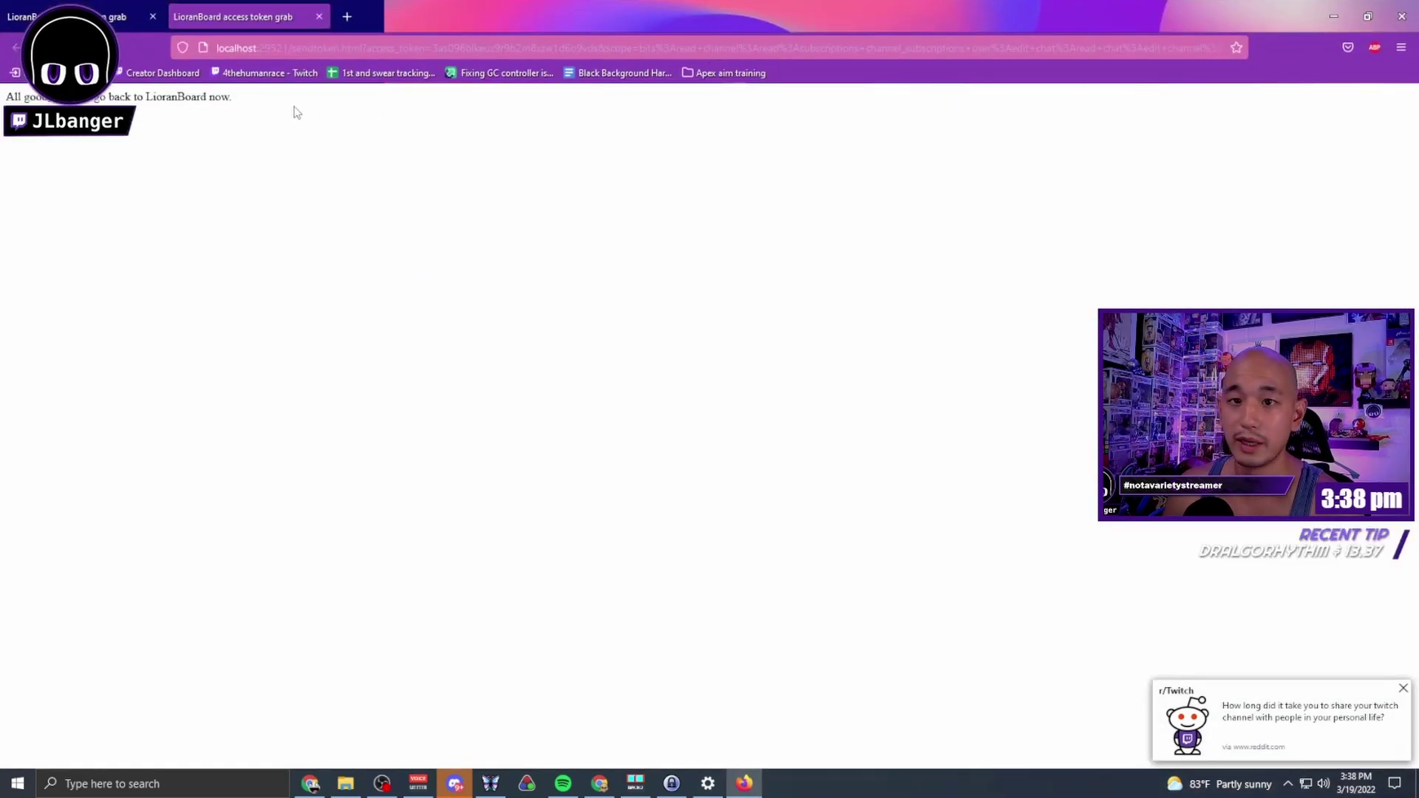
- Highlight the message on the LioranBoard access token page and switch back to LioranBoard 2 Receiver
drag(295, 111, 7, 96)
triple_click(122, 97)
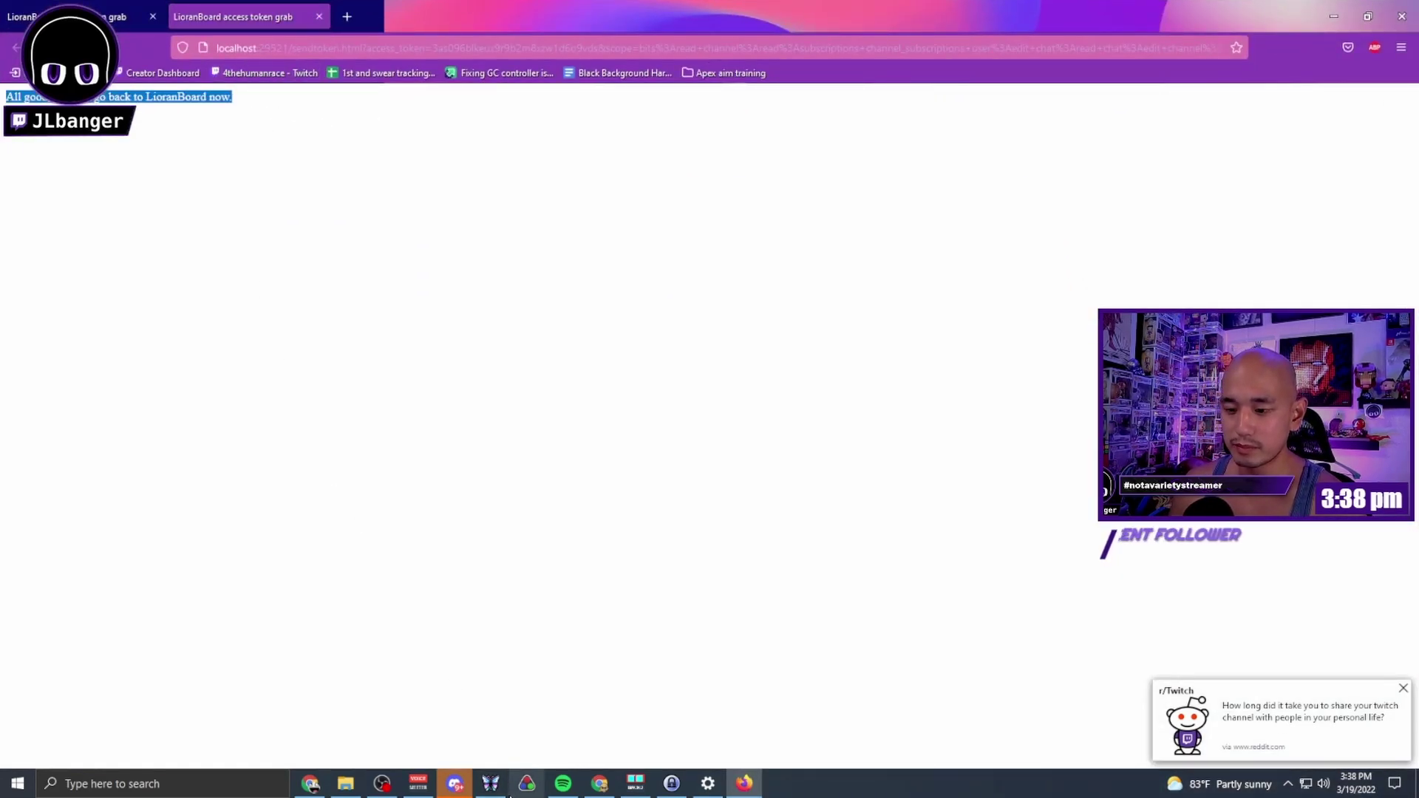
click(490, 784)
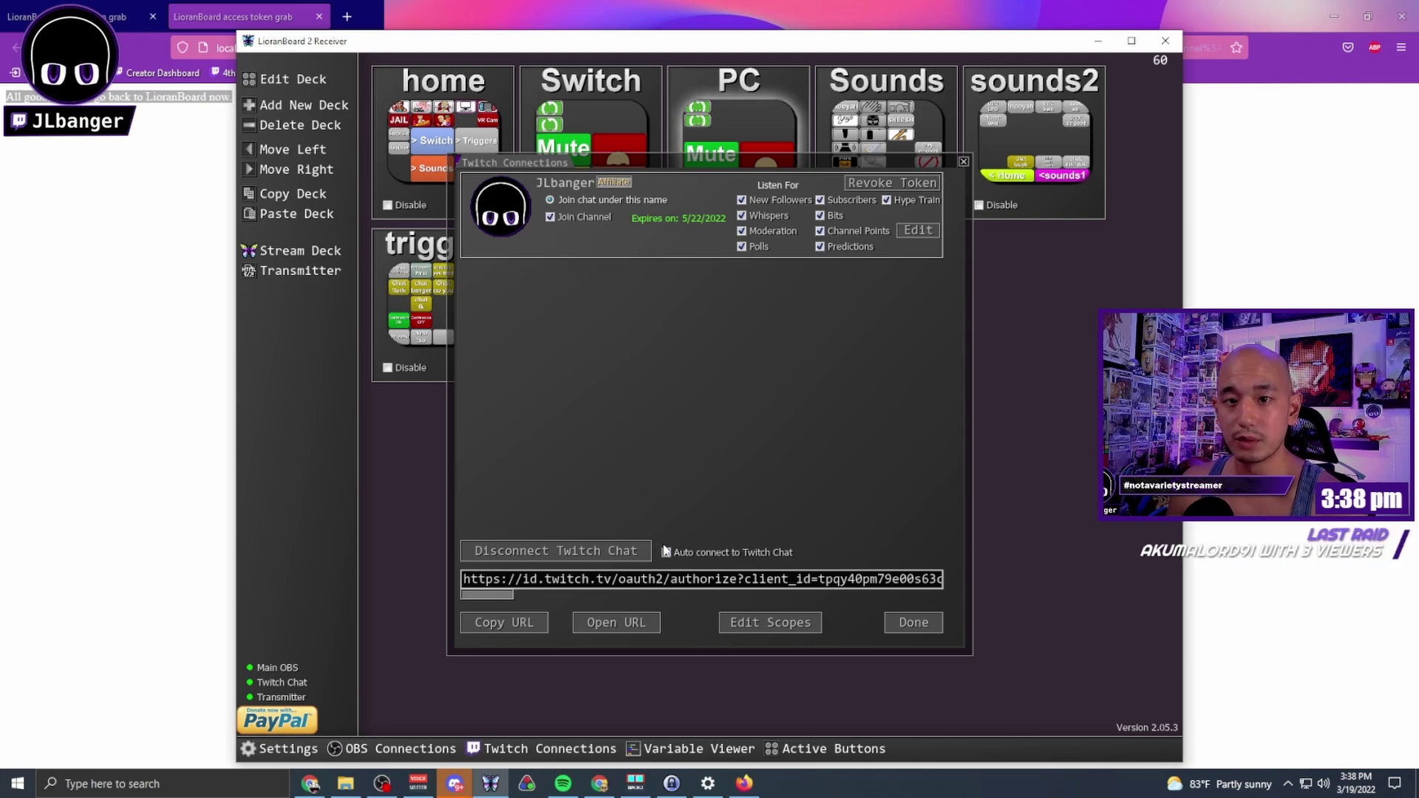
- Enable automatic connection to Twitch Chat and finish the Twitch Connections setup, confirming its closure
click(666, 552)
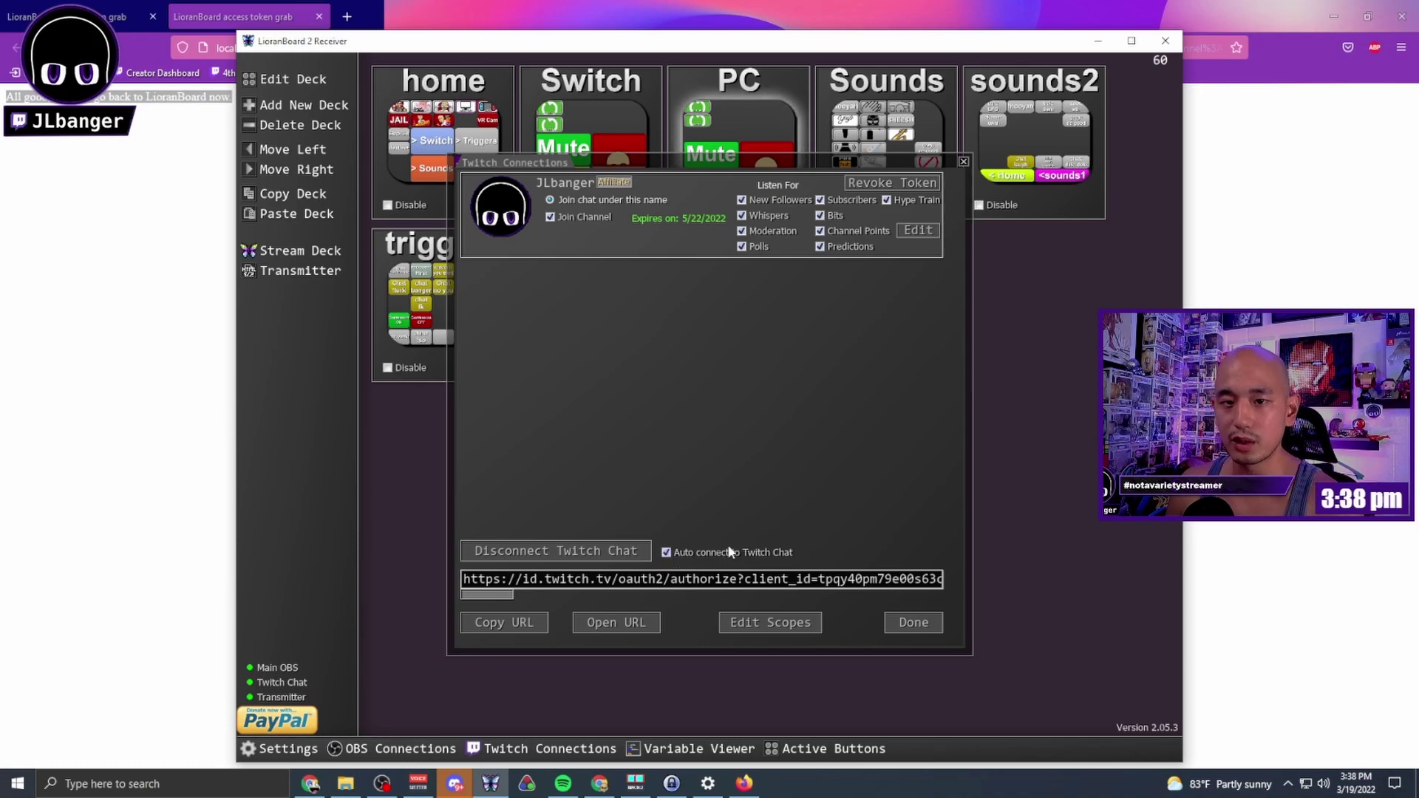
click(914, 623)
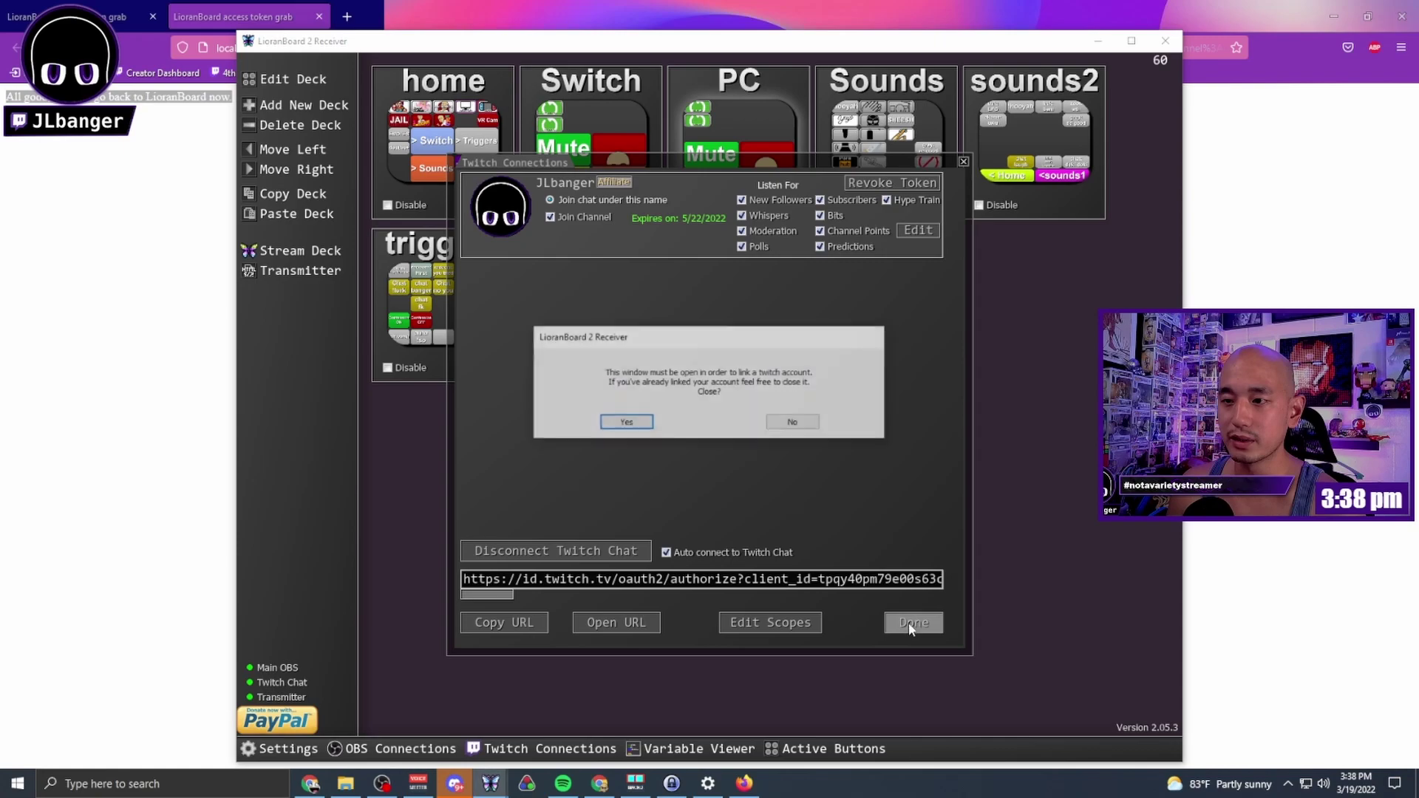
click(626, 422)
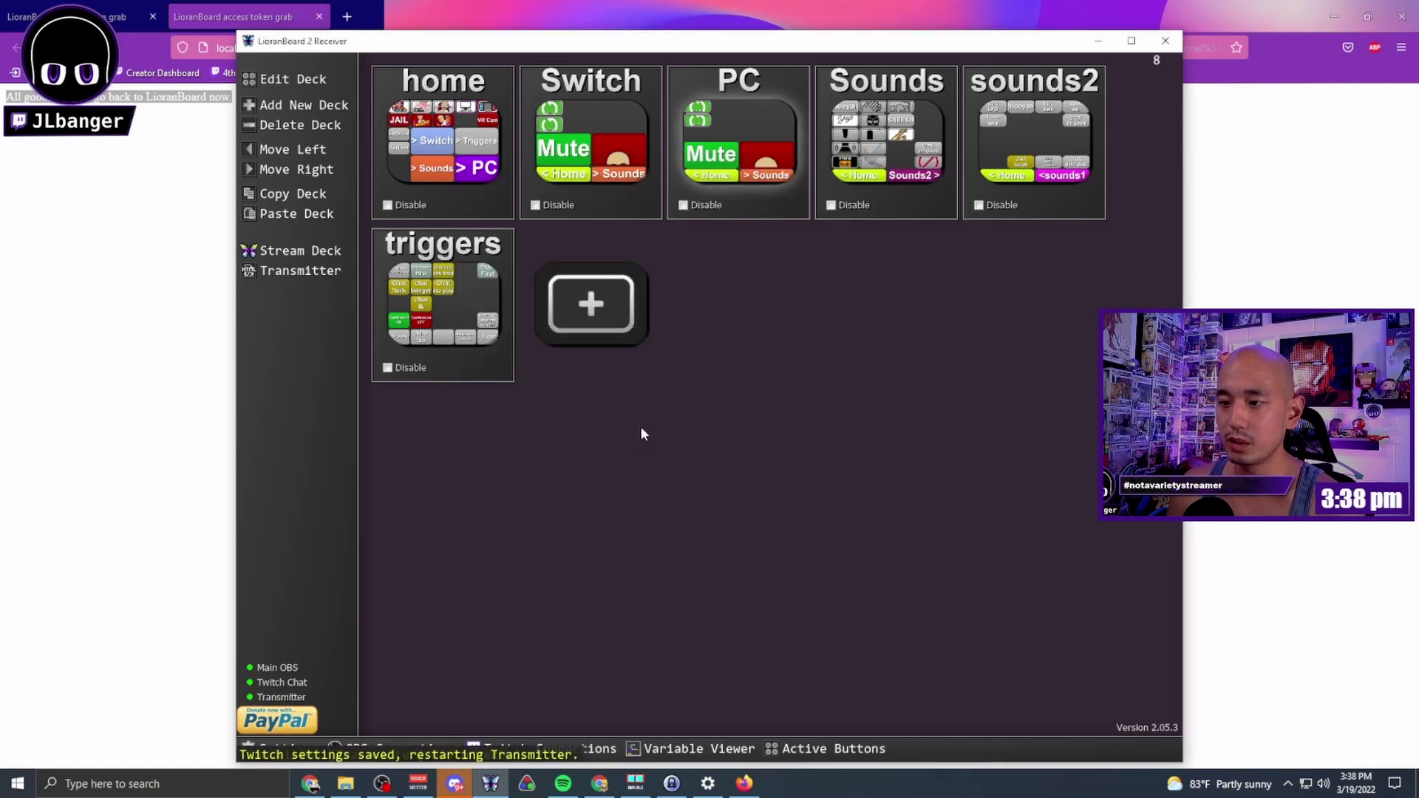
- Create a new deck and set its grid to 5 by 5
click(573, 275)
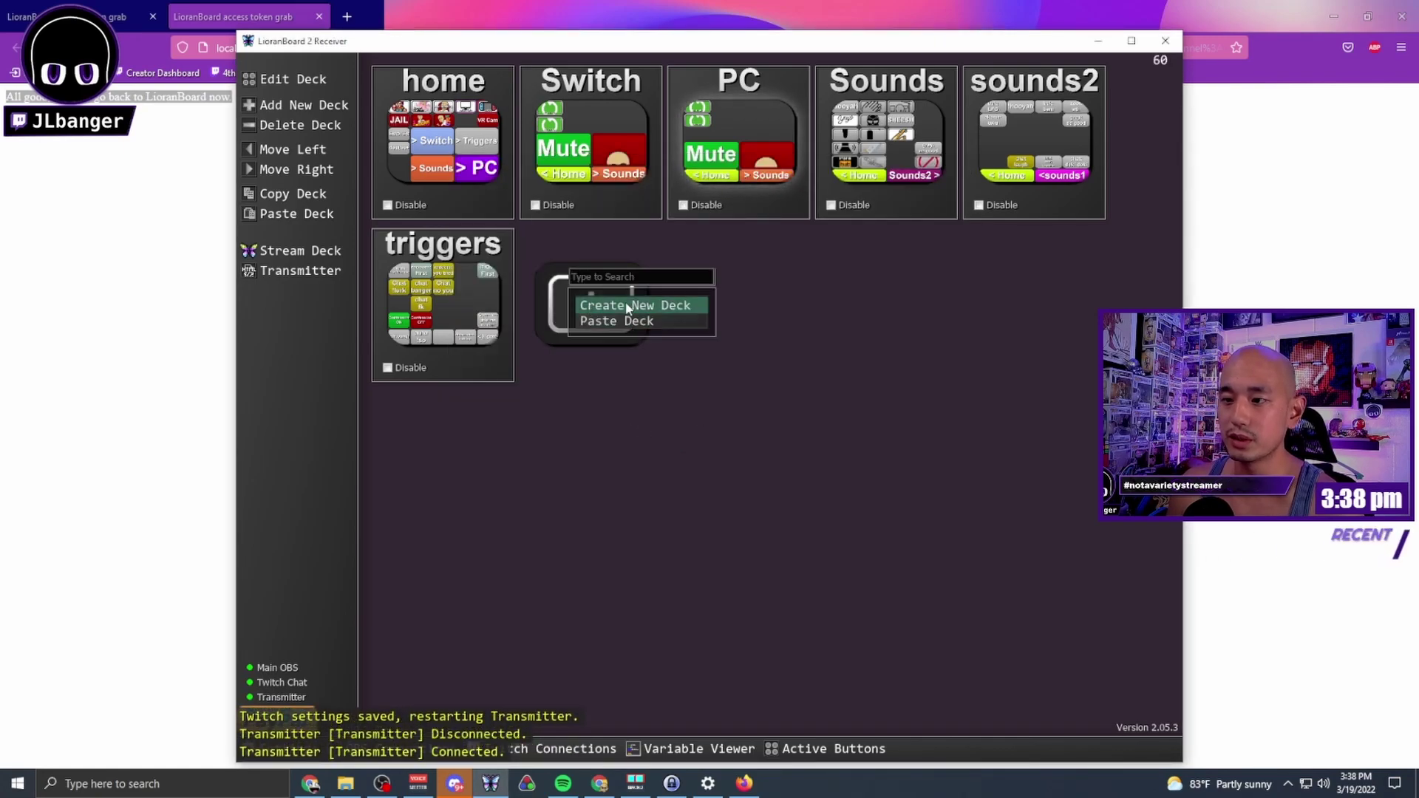
click(629, 310)
click(588, 230)
click(610, 250)
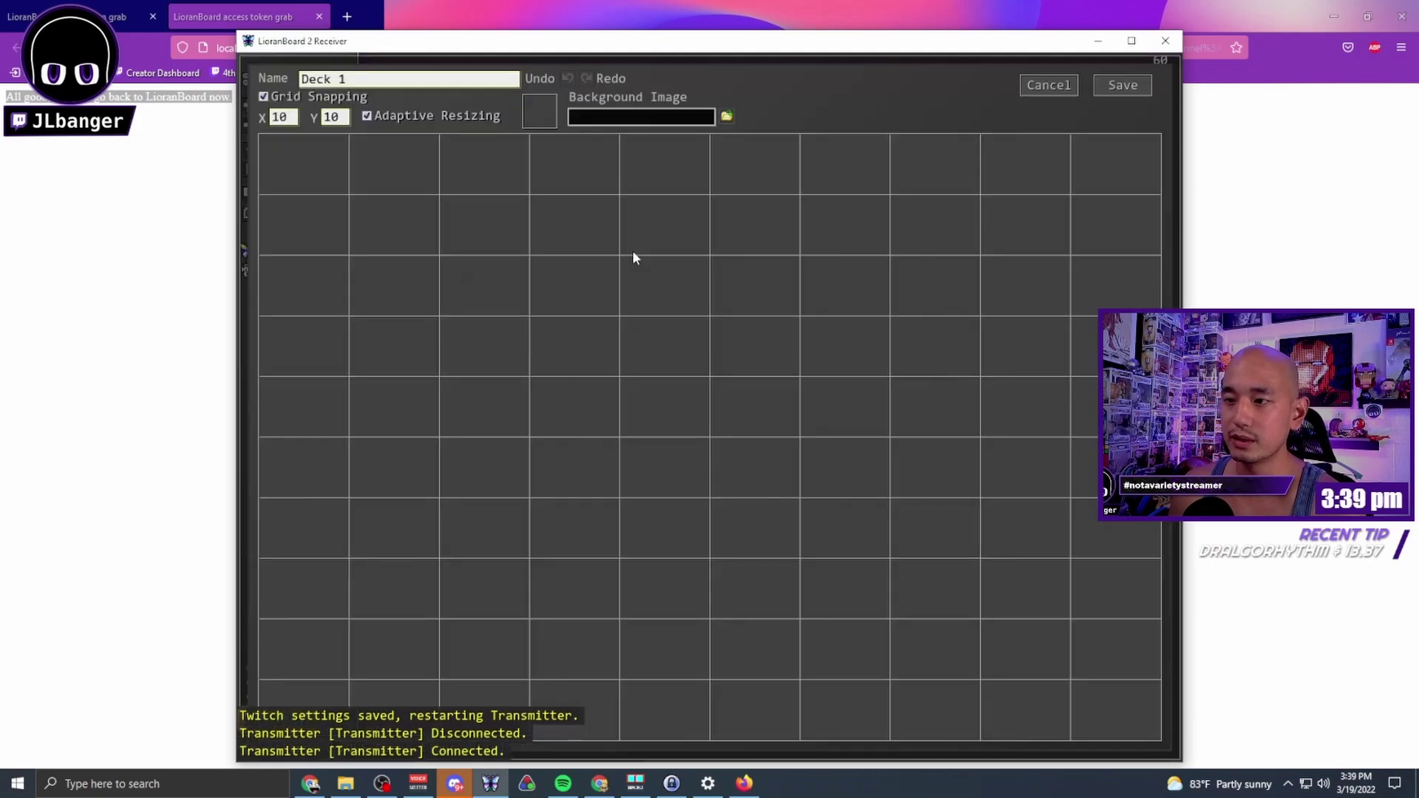
click(287, 120)
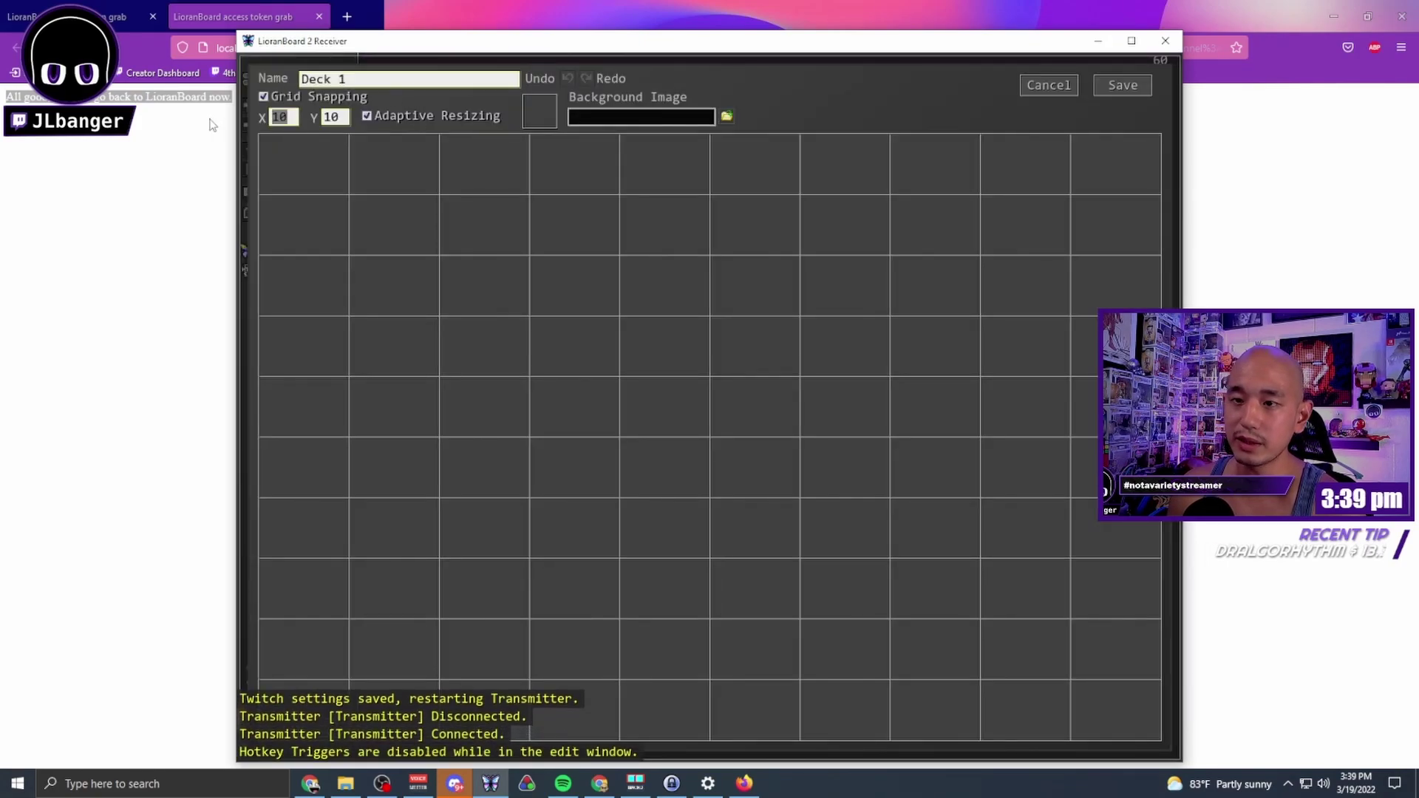
text(5)
key(Tab)
key(BackSpace)
key(Return)
- Name the new deck "My Brand new deck" and save it
click(384, 86)
text(My Brand new deck)
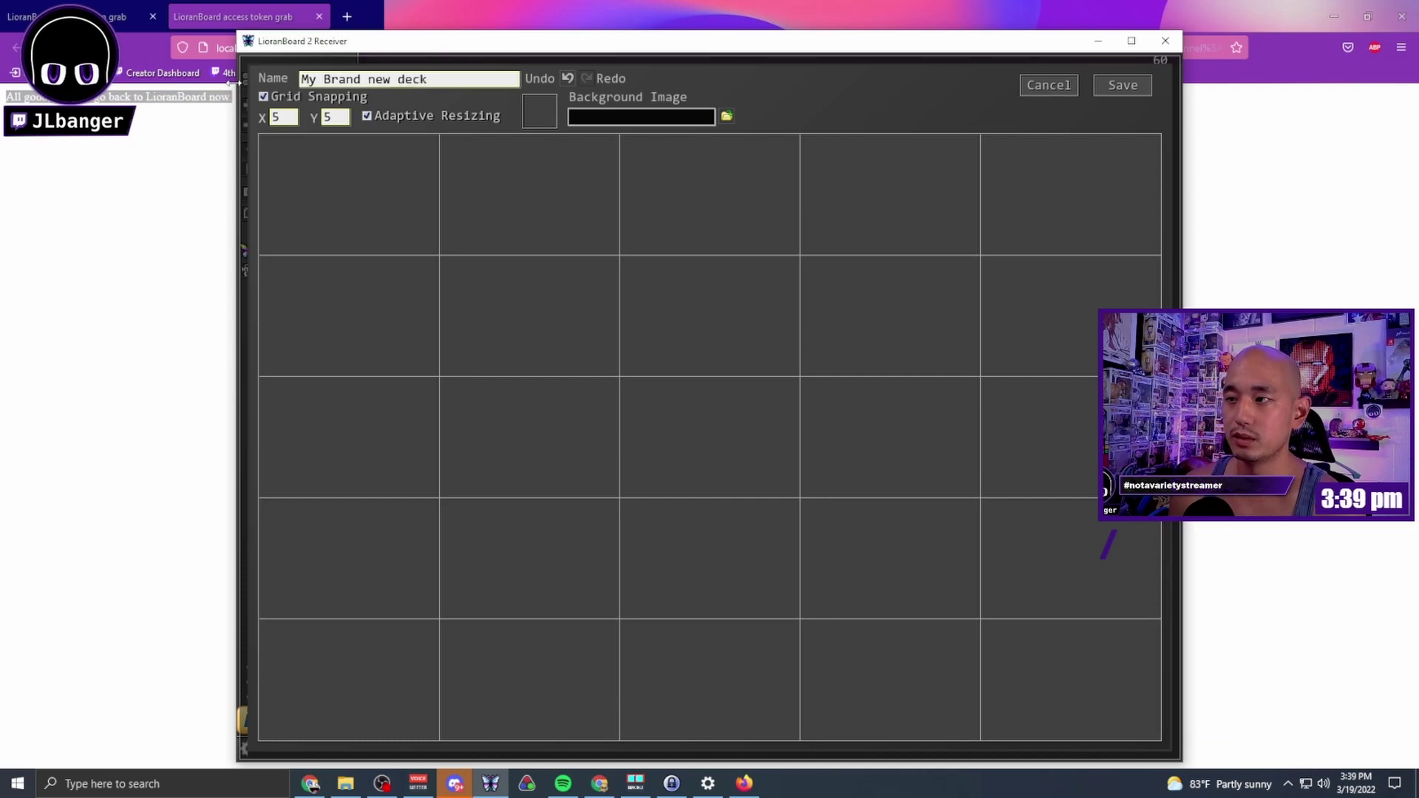
click(1122, 83)
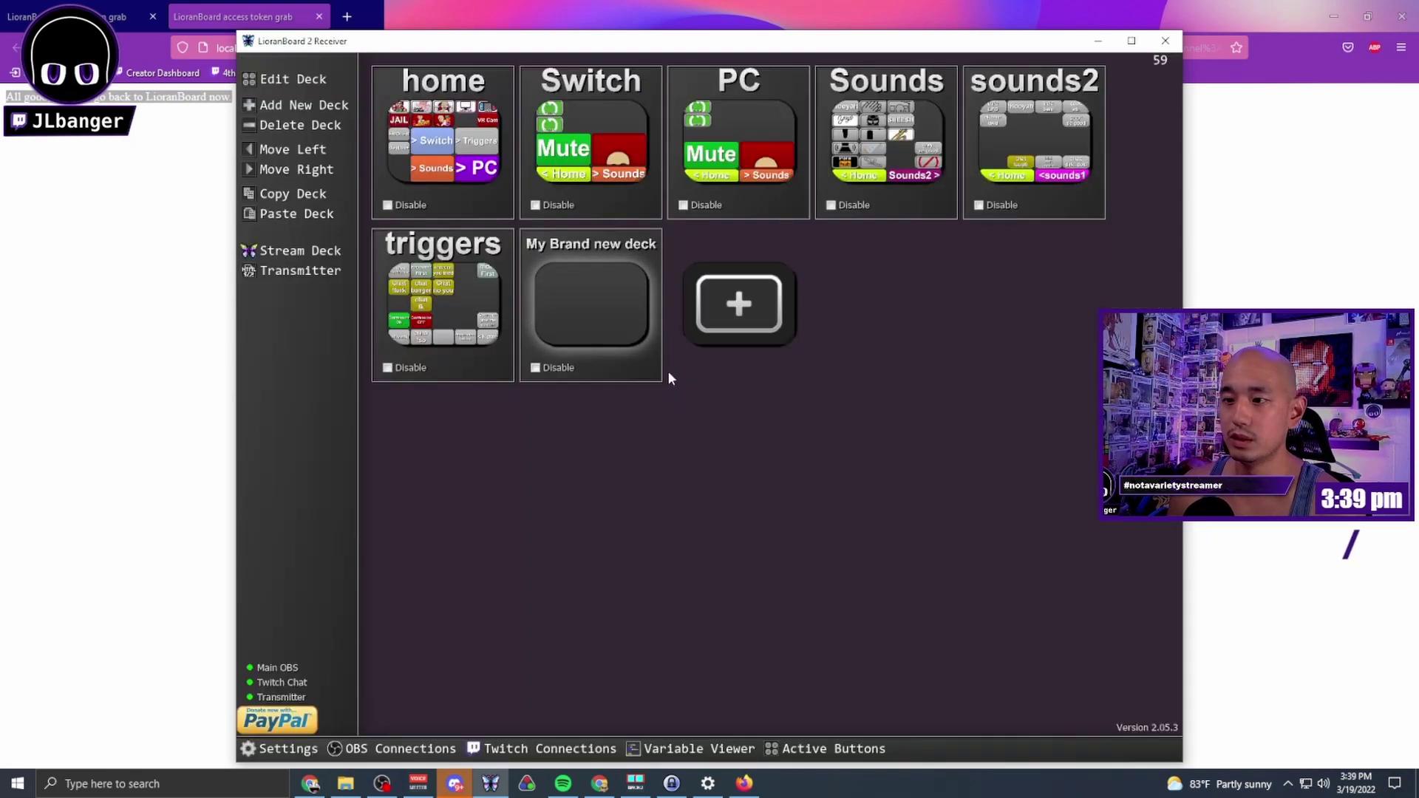
- Open My Brand new deck for editing and close the two LioranBoard access token pages in the browser
double_click(595, 307)
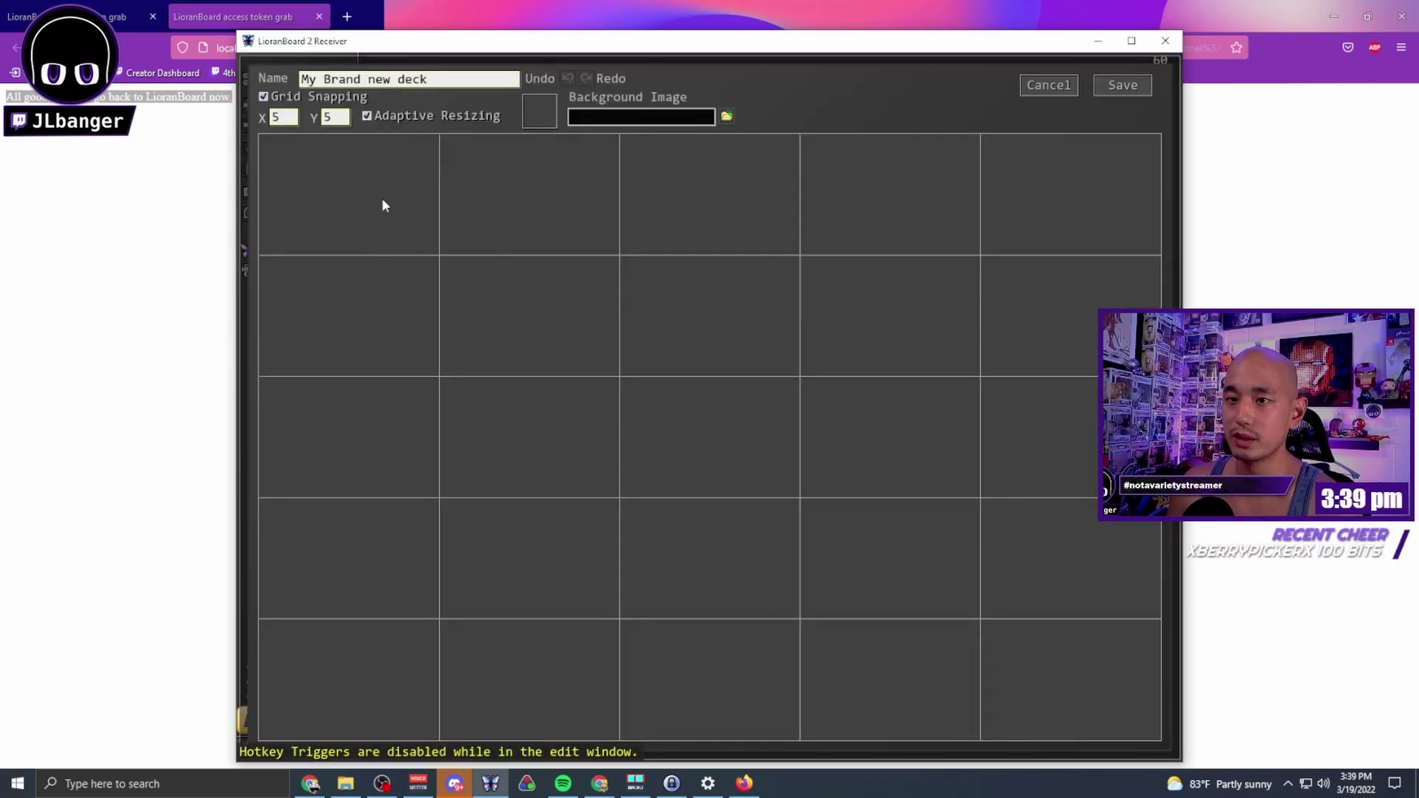
click(320, 17)
click(153, 18)
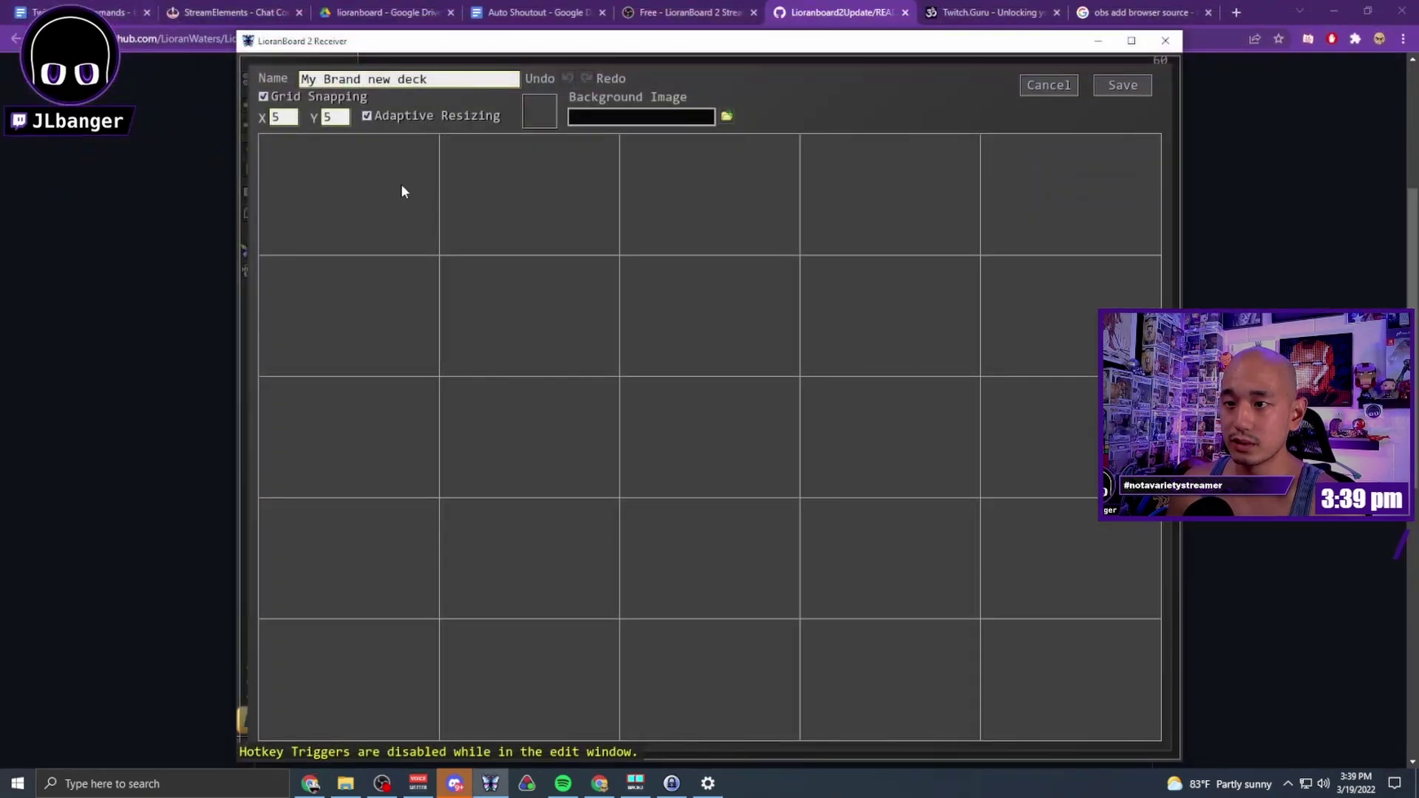
- Switch to Chrome and open the Auto Shoutout document from the lioranboard folder in Google Drive
click(1266, 174)
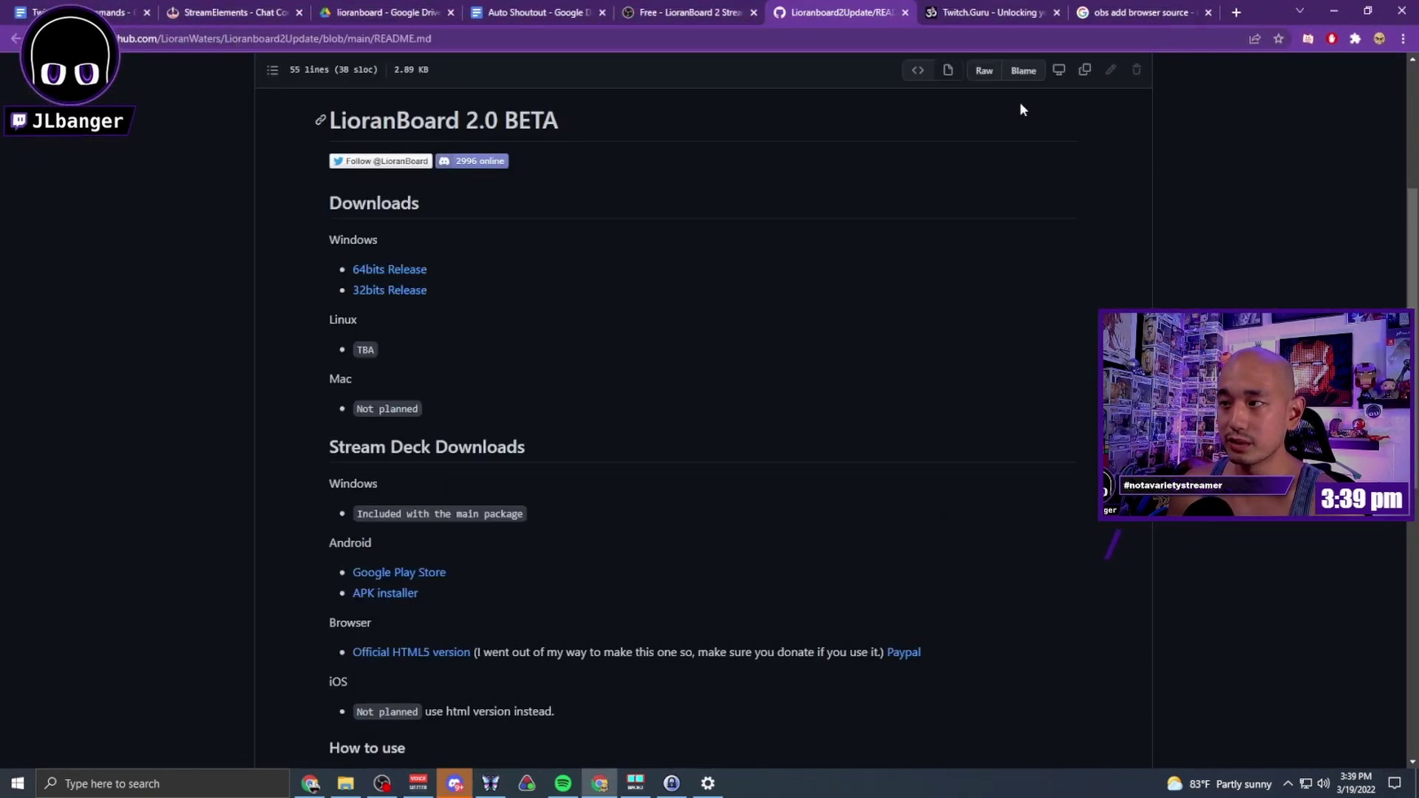
click(532, 15)
scroll(676, 222, up, 10)
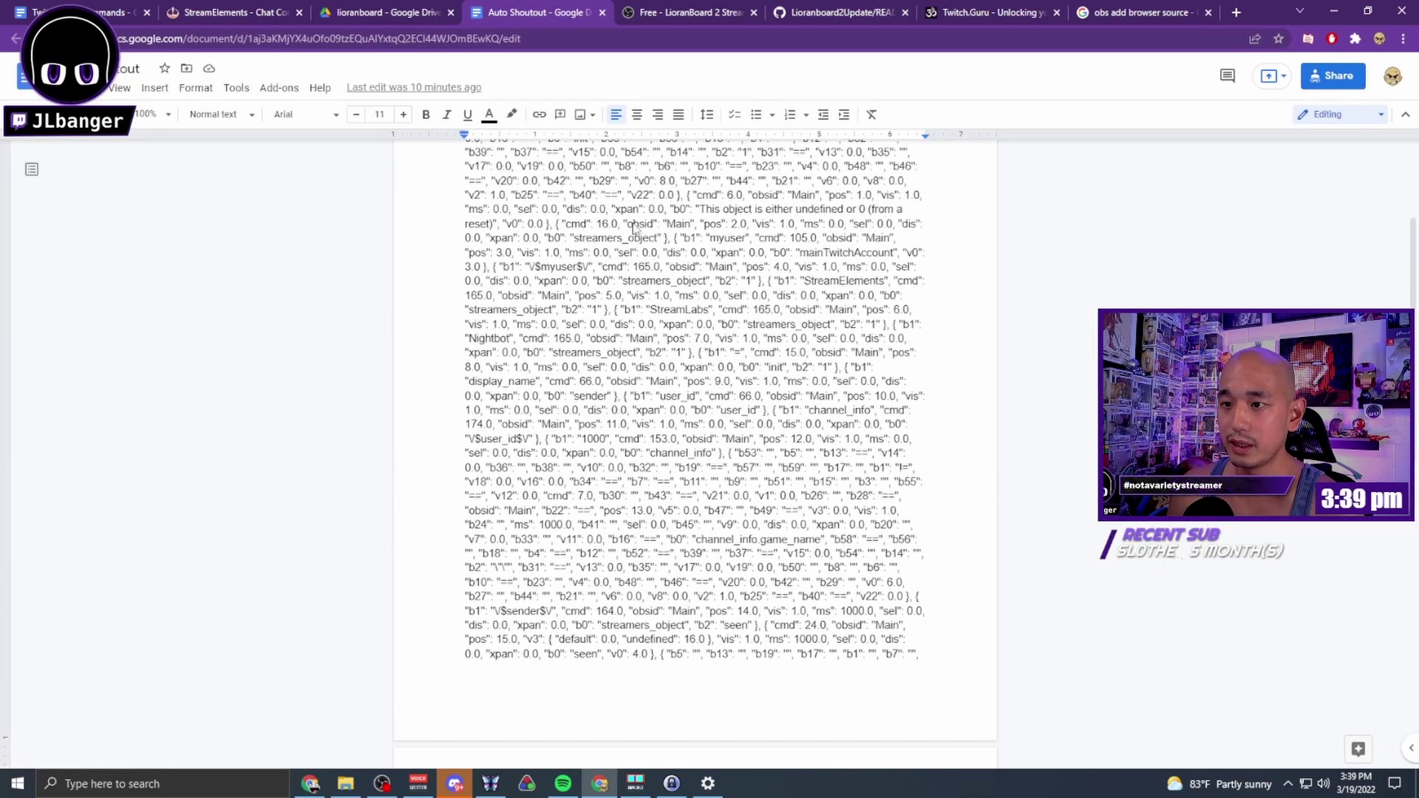
click(392, 12)
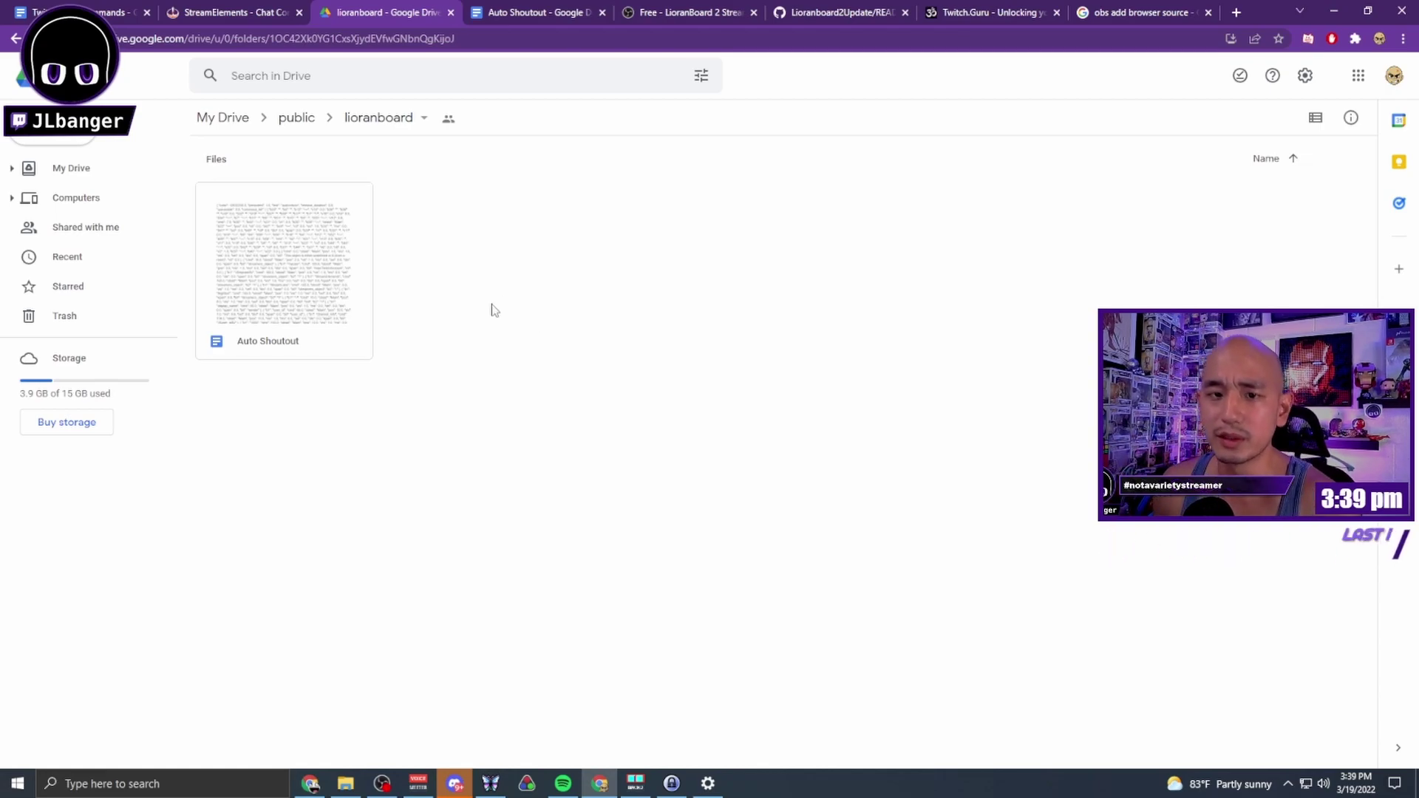
double_click(280, 277)
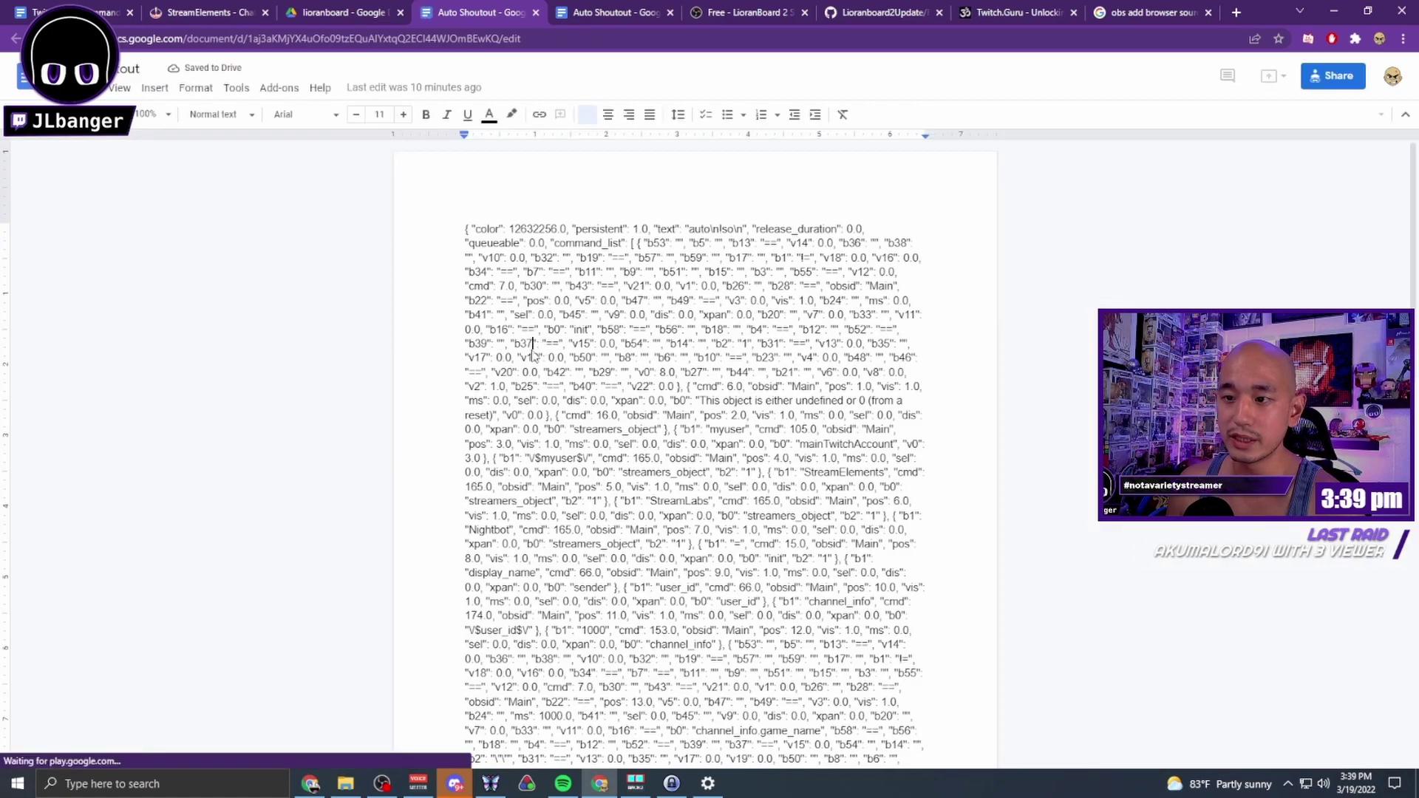
- Copy the entire JSON text of the Auto Shoutout document
key(ctrl+a)
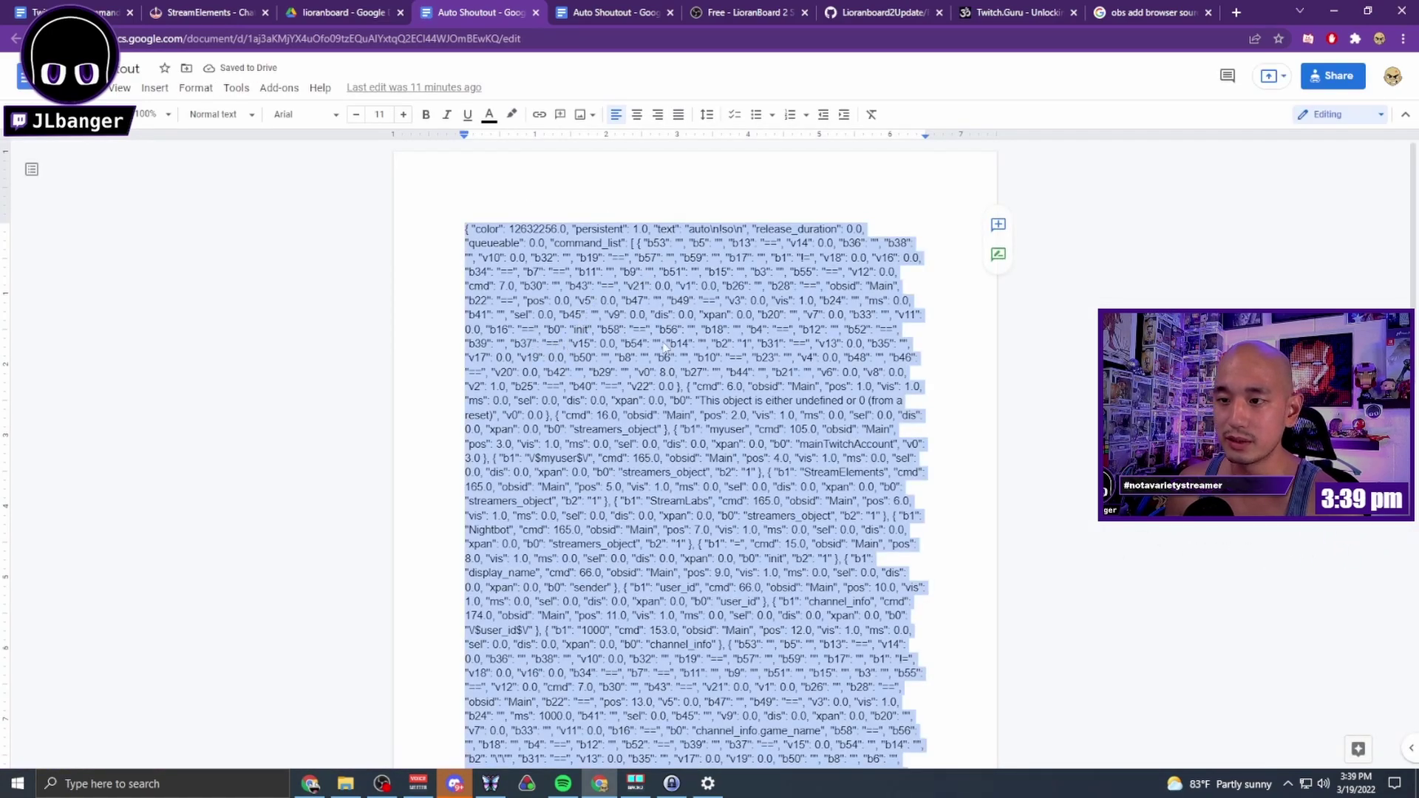
right_click(590, 275)
click(601, 272)
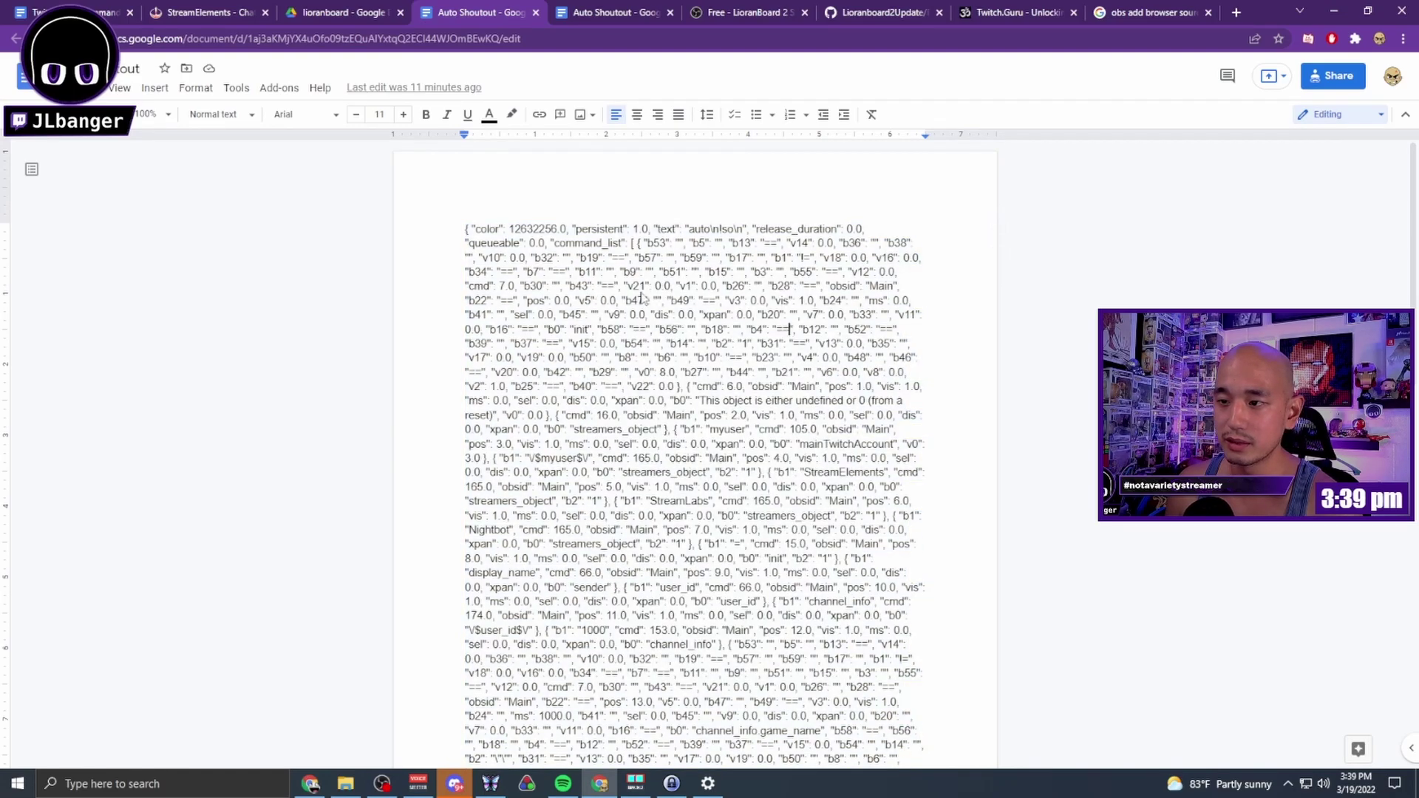
right_click(601, 272)
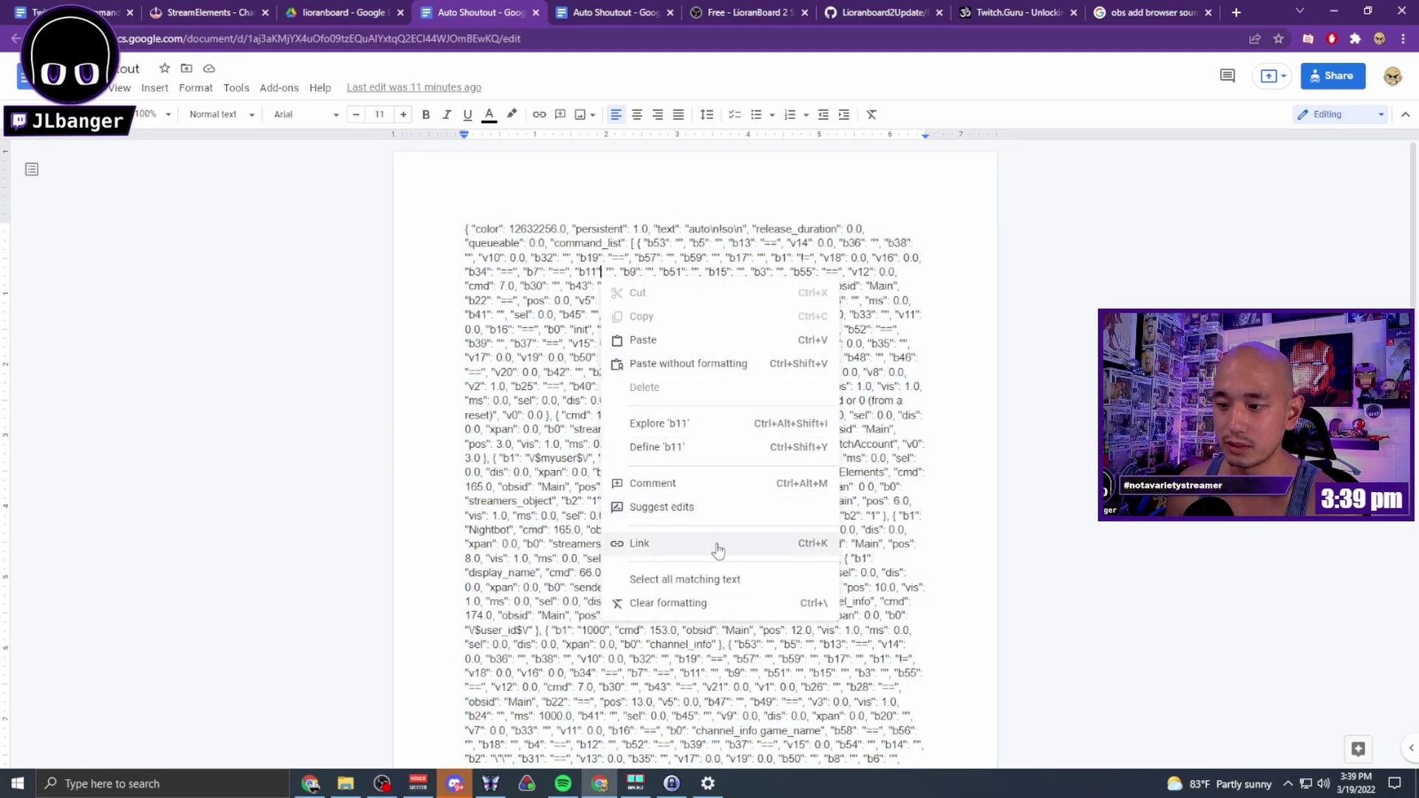
click(708, 579)
key(ctrl+a)
right_click(600, 299)
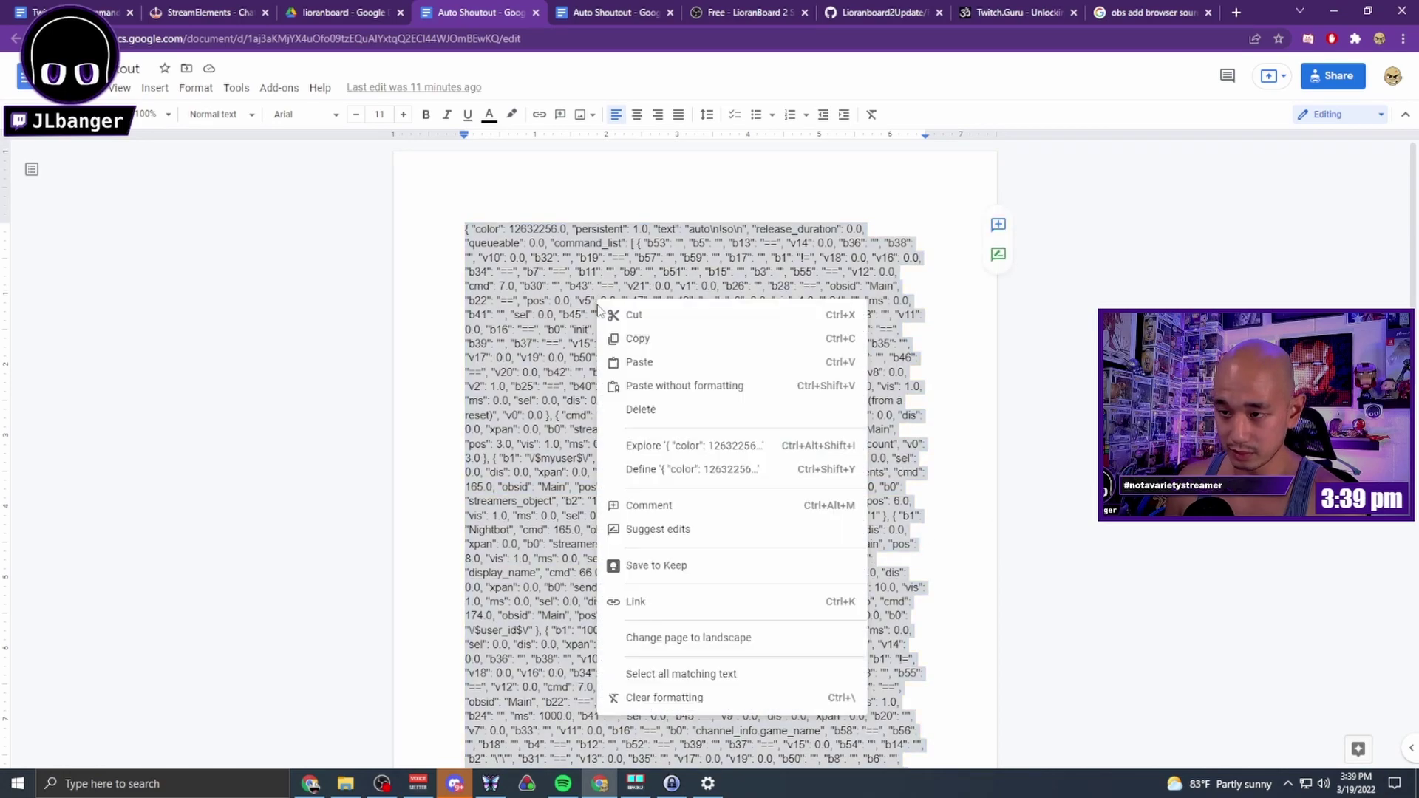
click(660, 341)
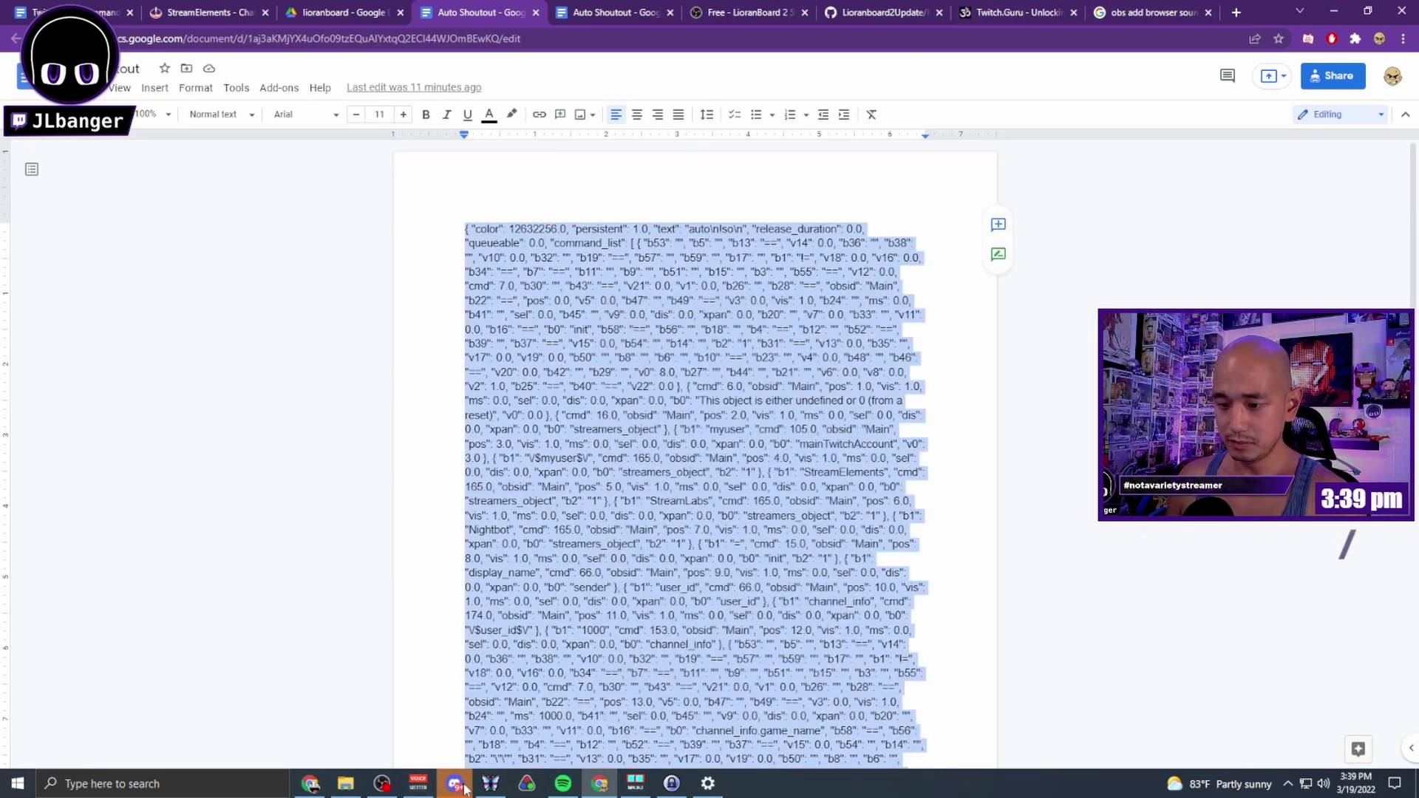
- Switch to LioranBoard 2 Receiver and import the copied JSON as a button in the deck's first grid cell
click(490, 784)
right_click(317, 173)
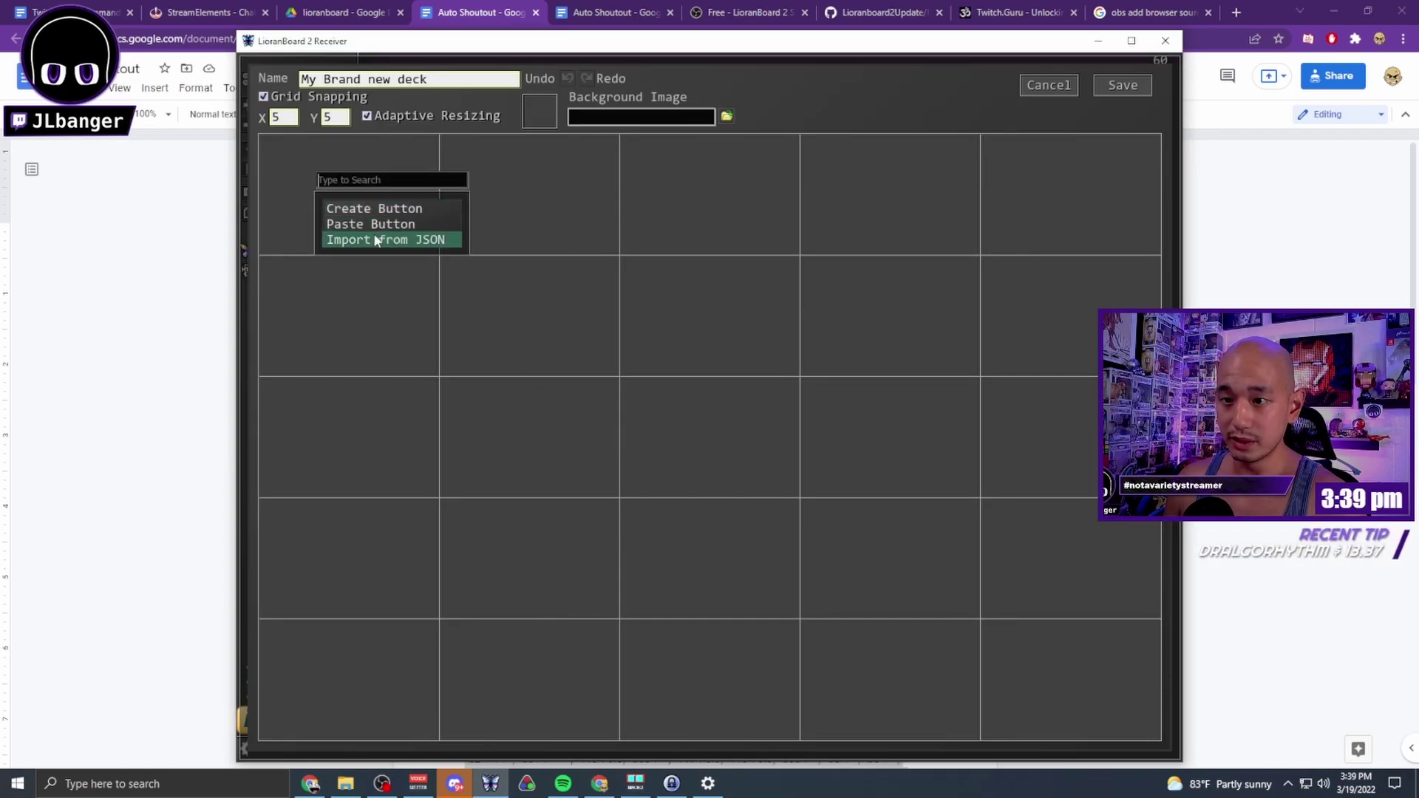
click(366, 238)
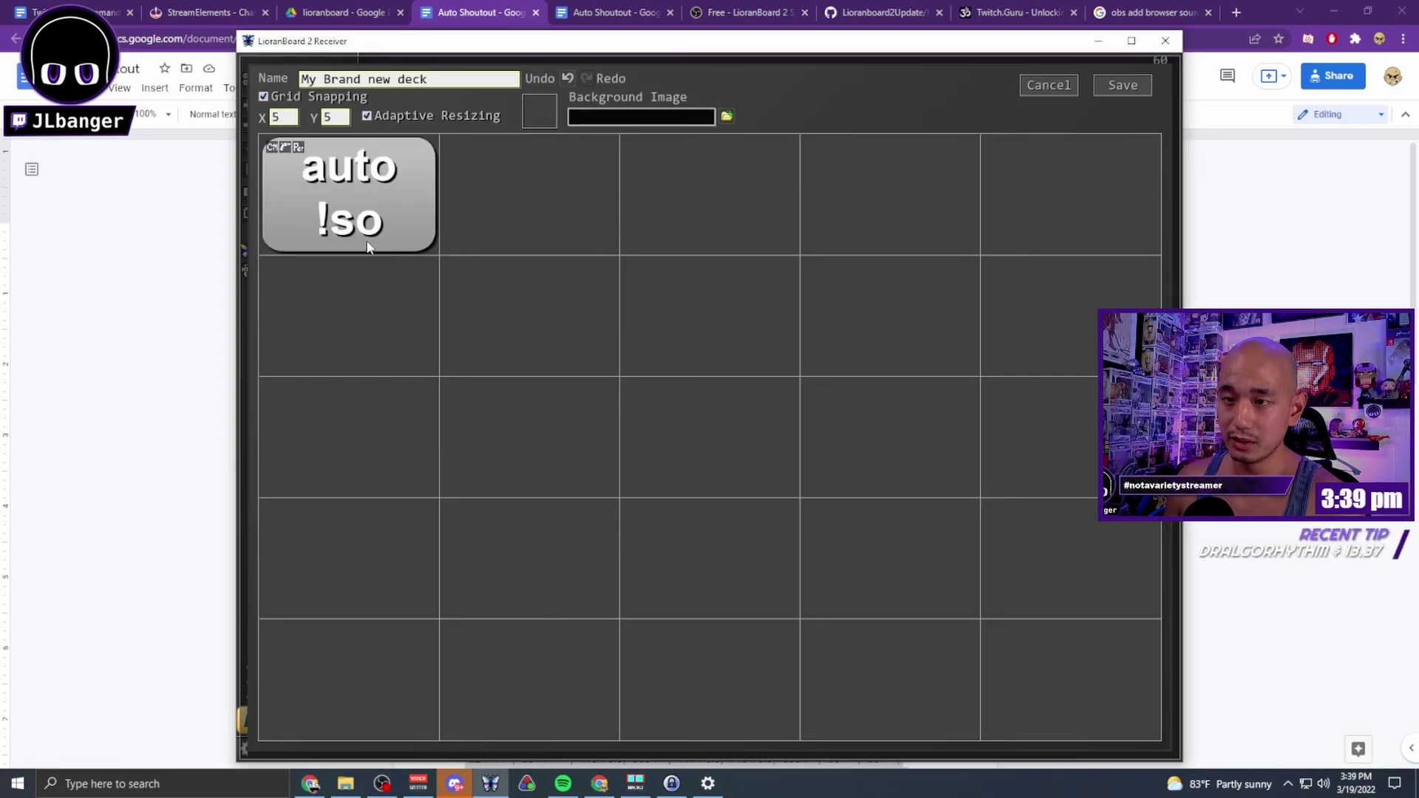
- Check the auto !so button's Twitch Chat trigger without changing it, and save the deck
right_click(362, 198)
click(410, 226)
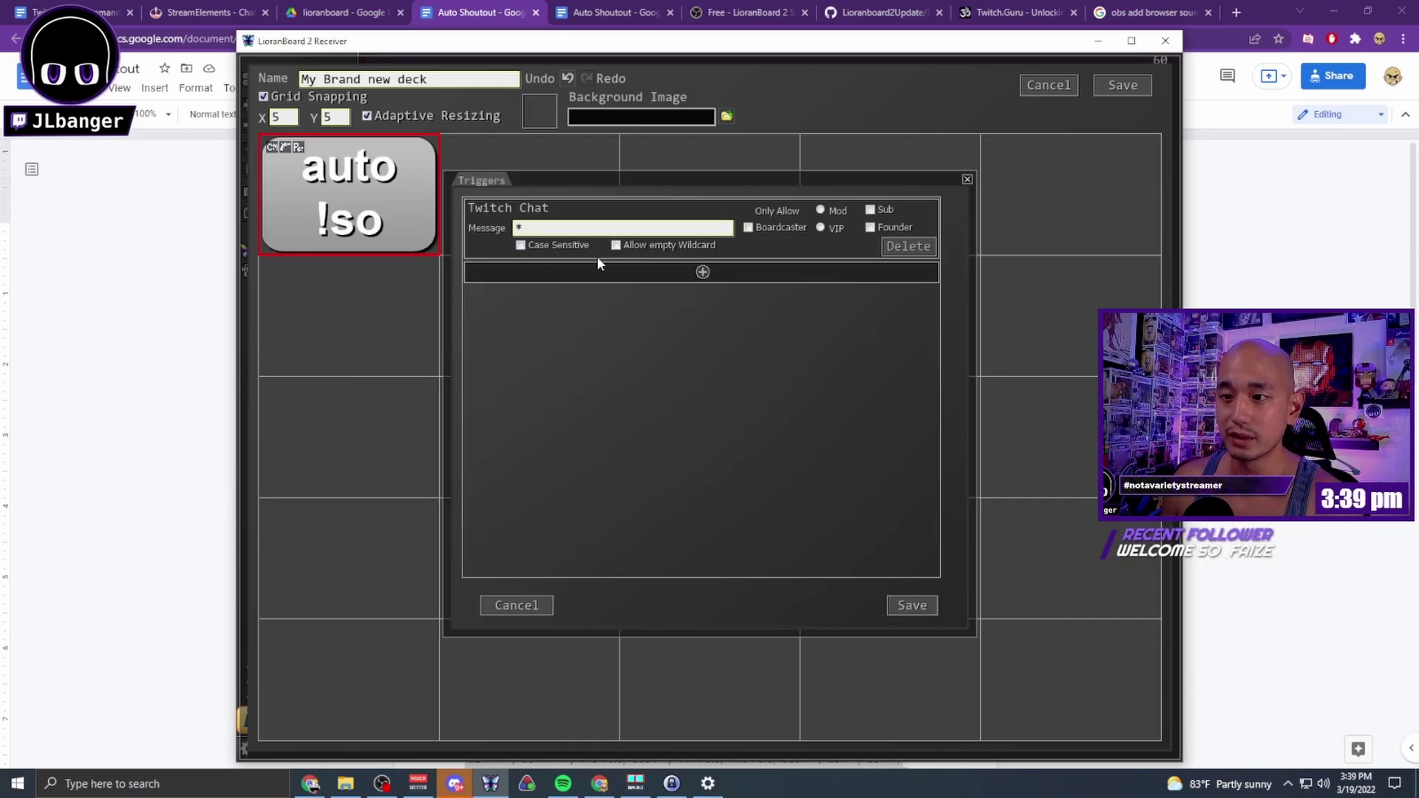
click(521, 606)
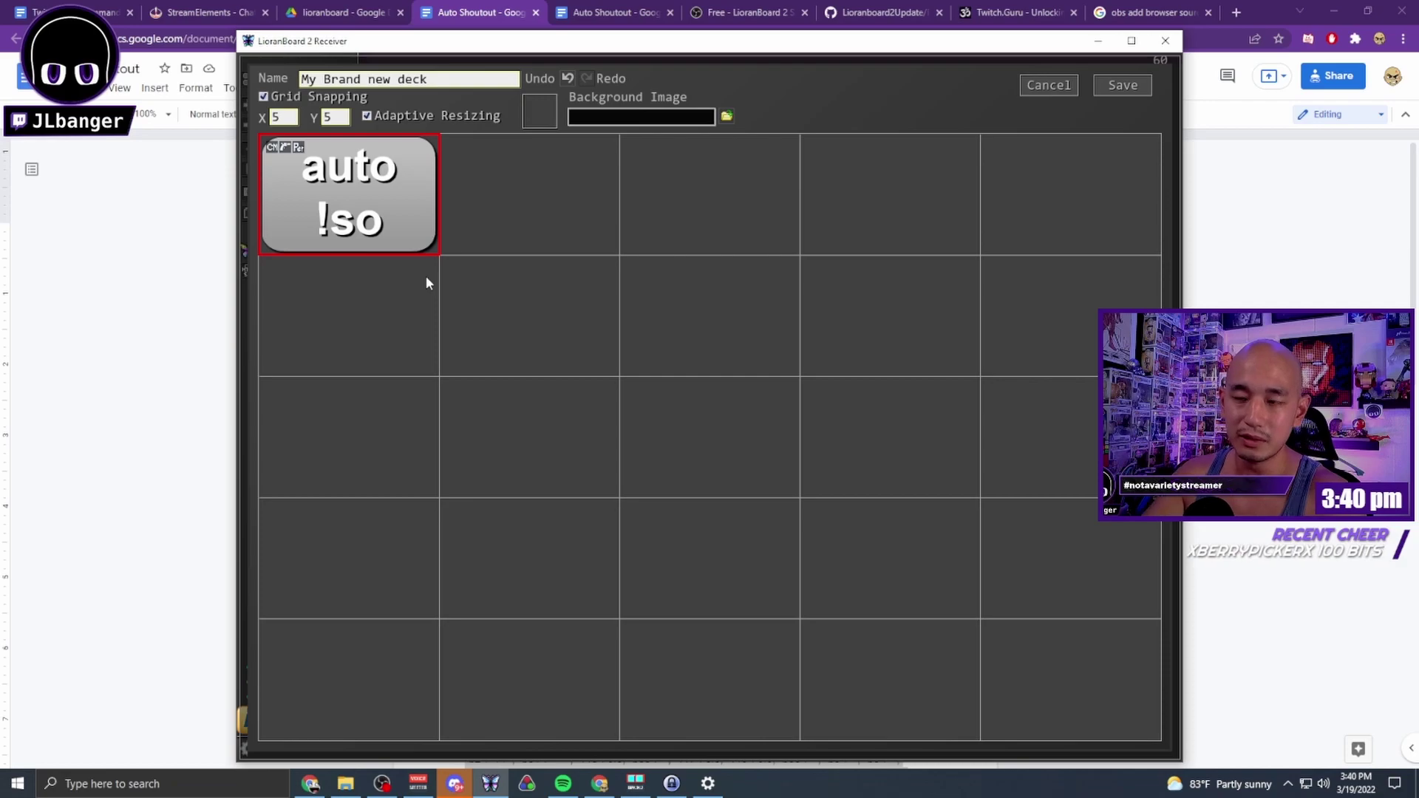
click(1100, 93)
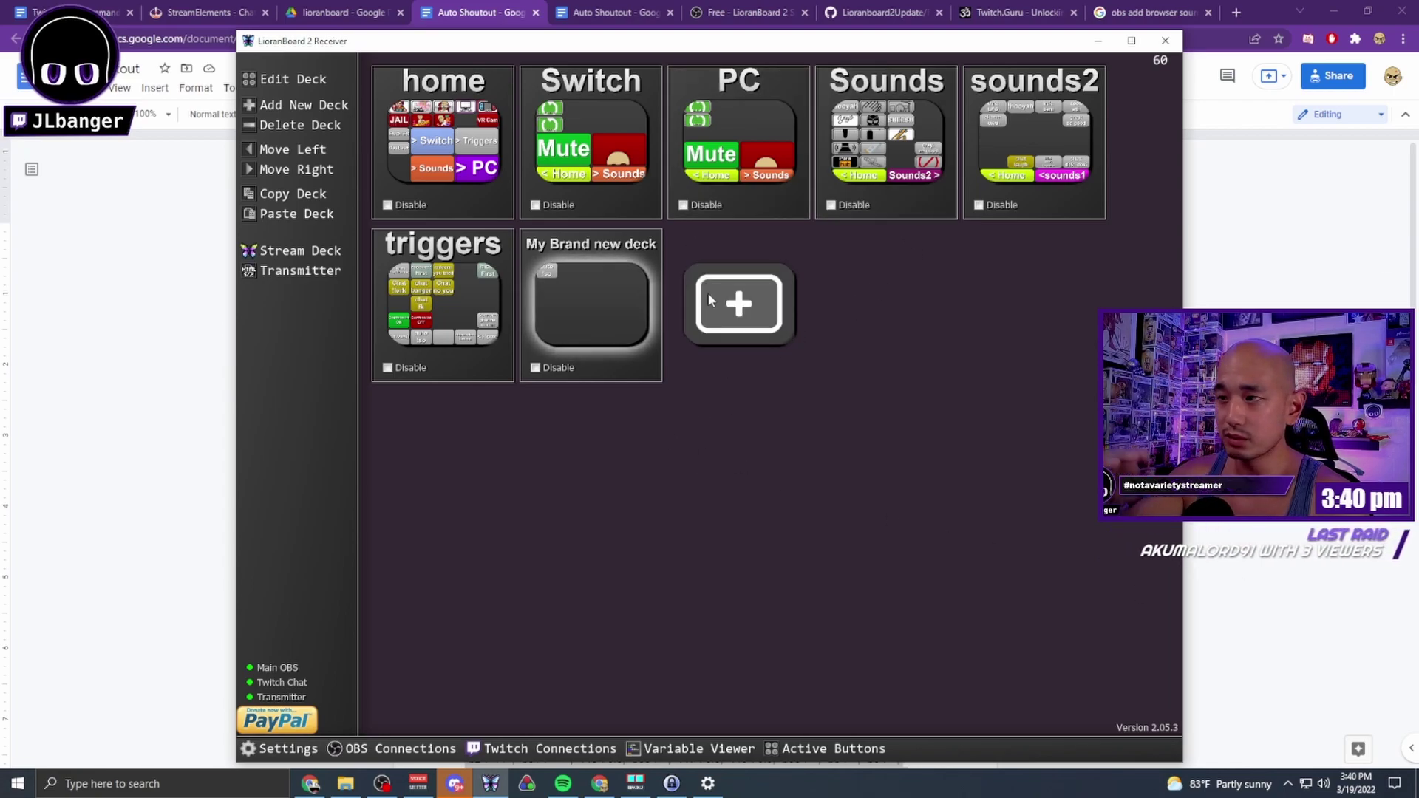
- Reopen My Brand new deck and examine the If Statement on init in the auto !so button's commands
double_click(606, 324)
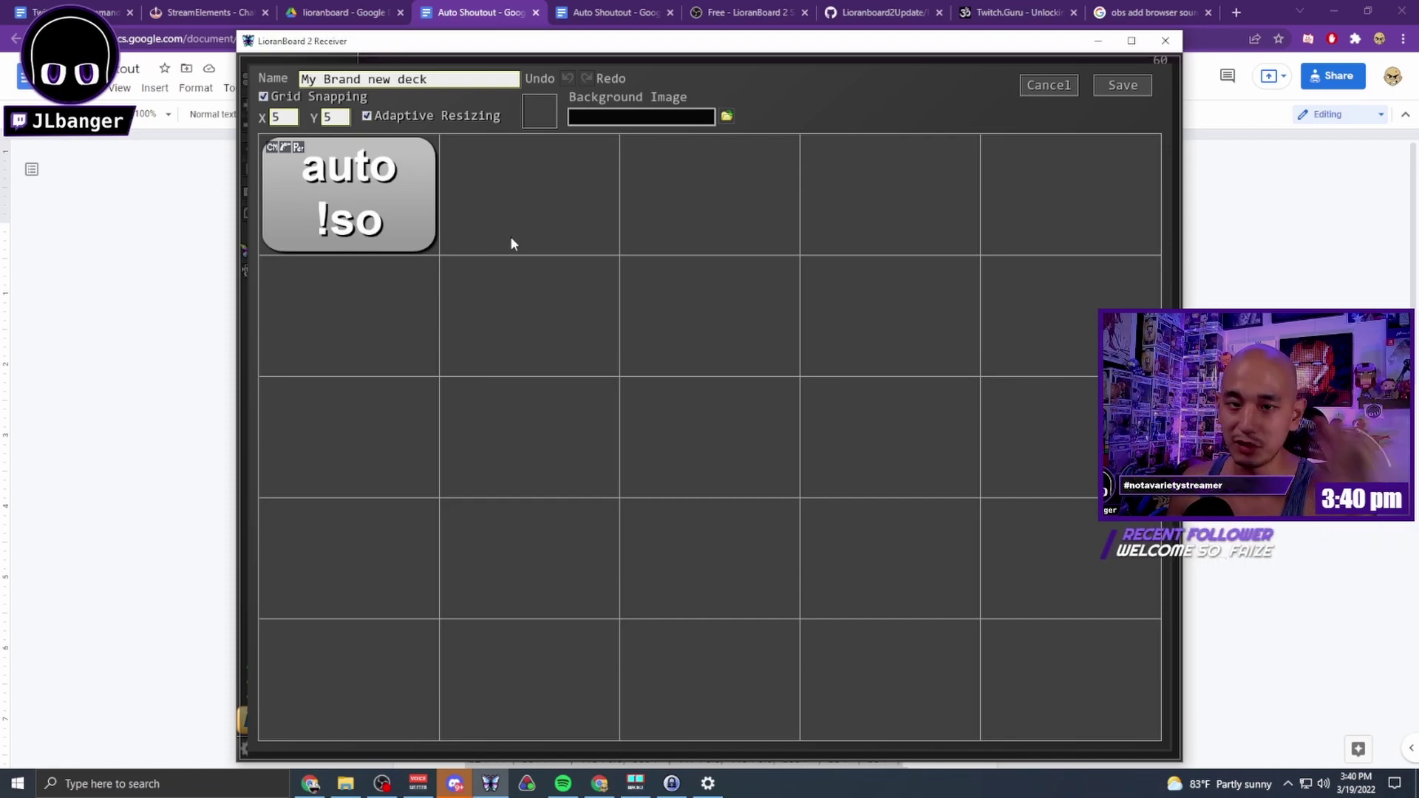
double_click(346, 191)
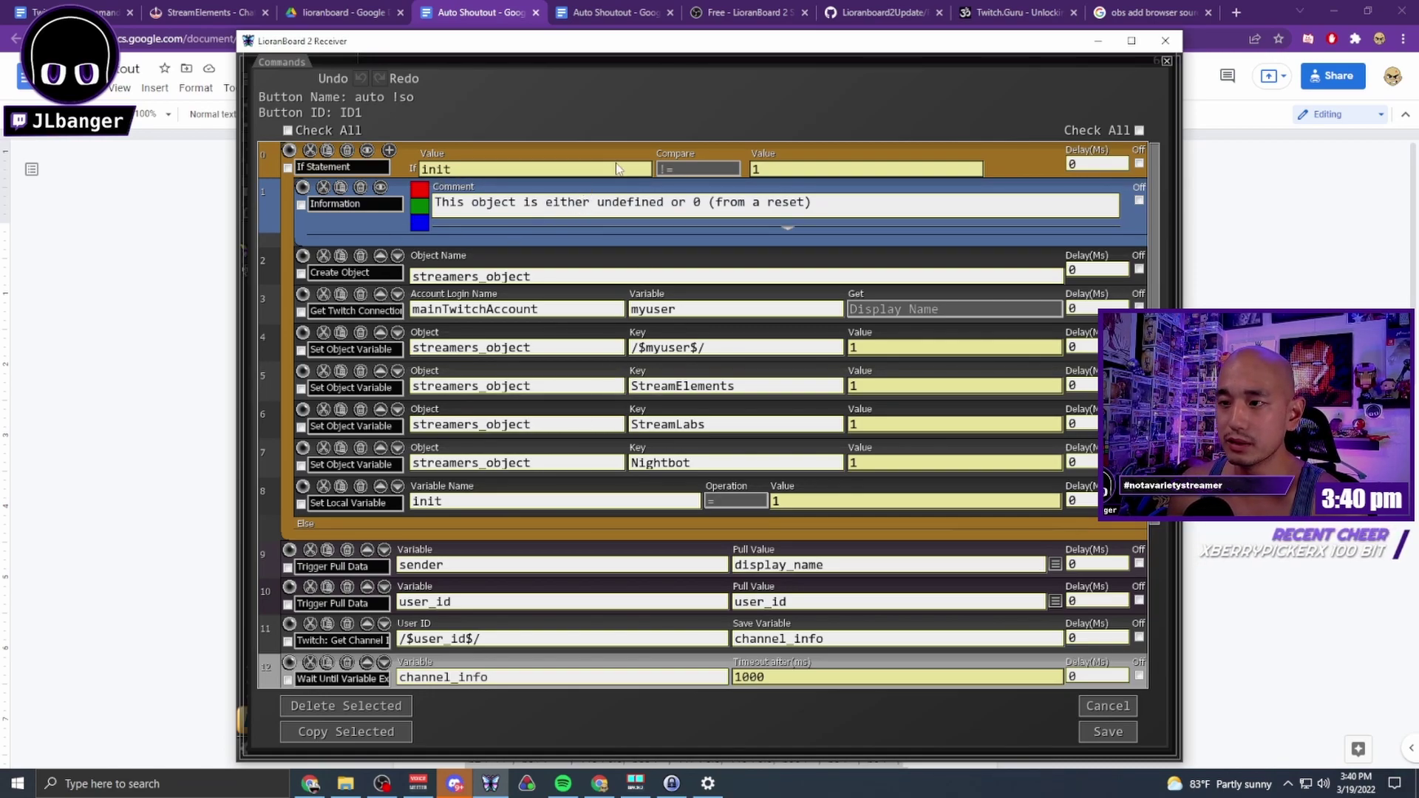
click(441, 170)
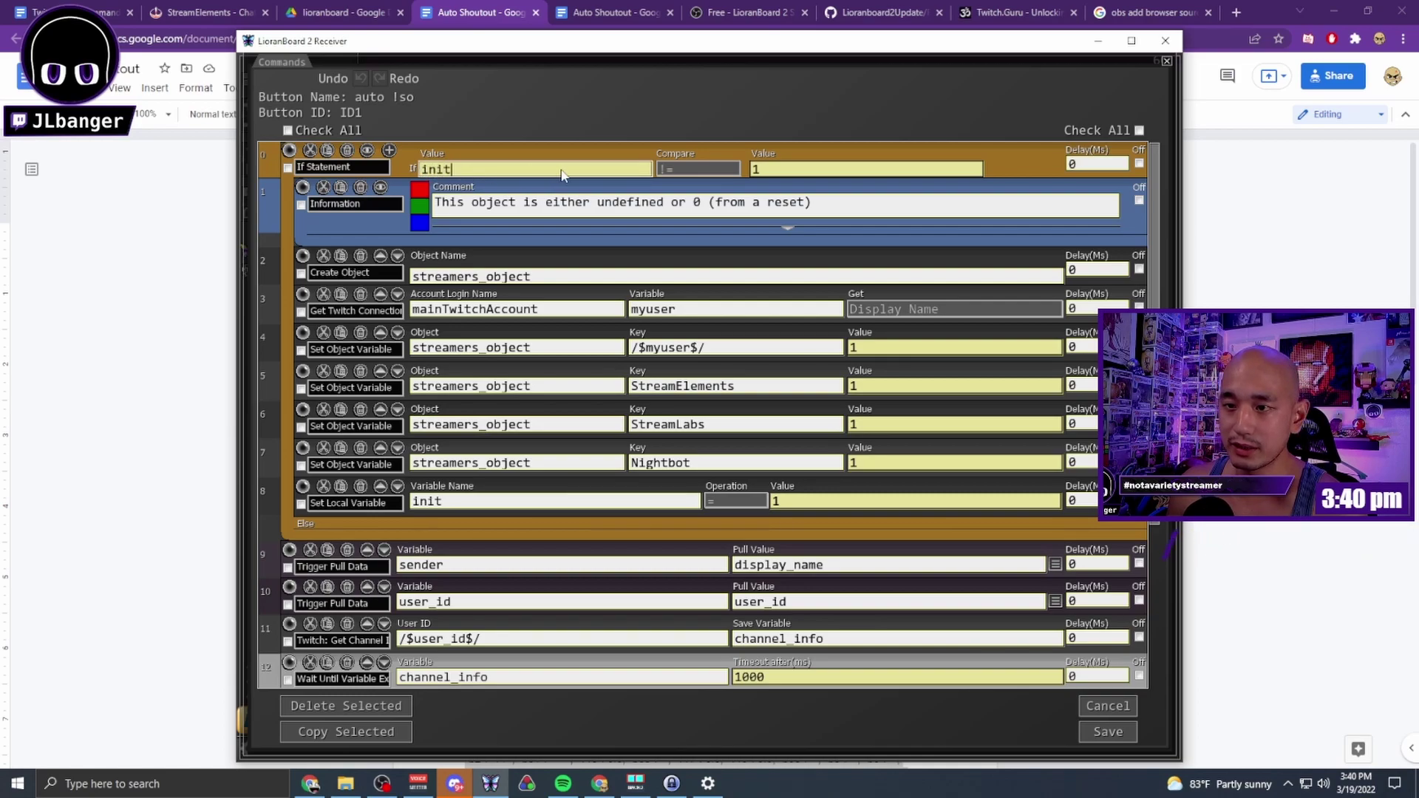
key(Tab)
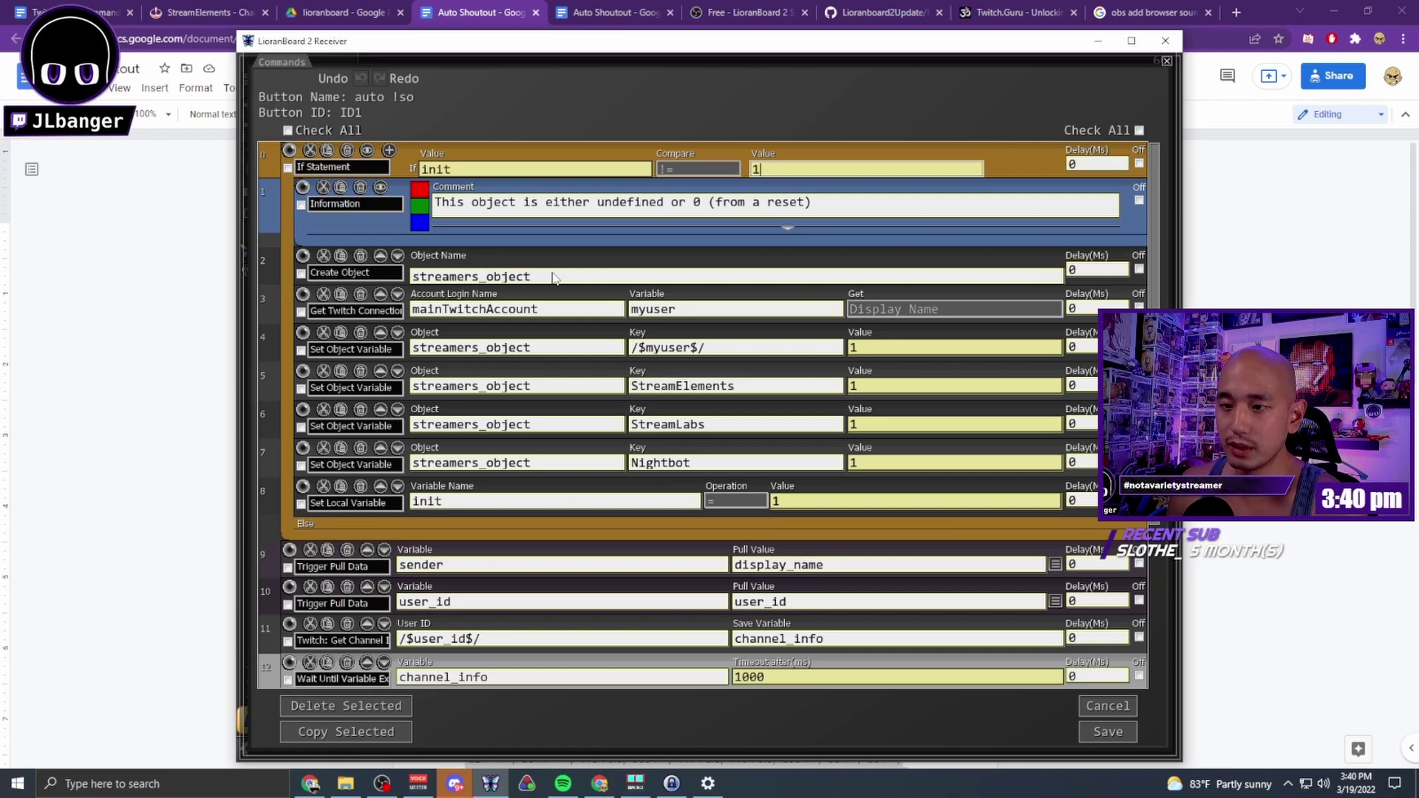
scroll(559, 309, down, 1)
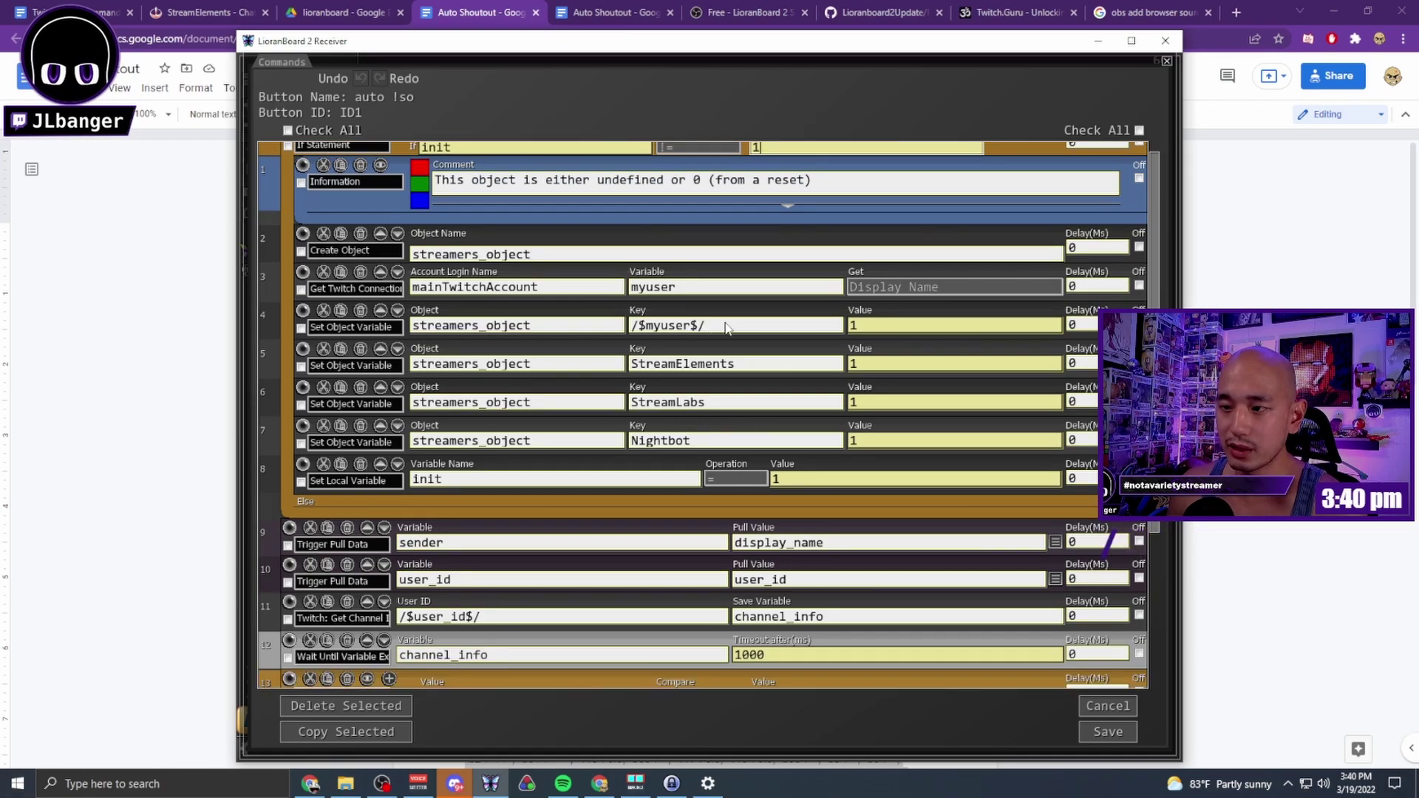
- Highlight the streamers_object keys /$myuser$/, StreamElements, StreamLabs and Nightbot, review the remaining commands, and save the command list
drag(708, 326, 617, 332)
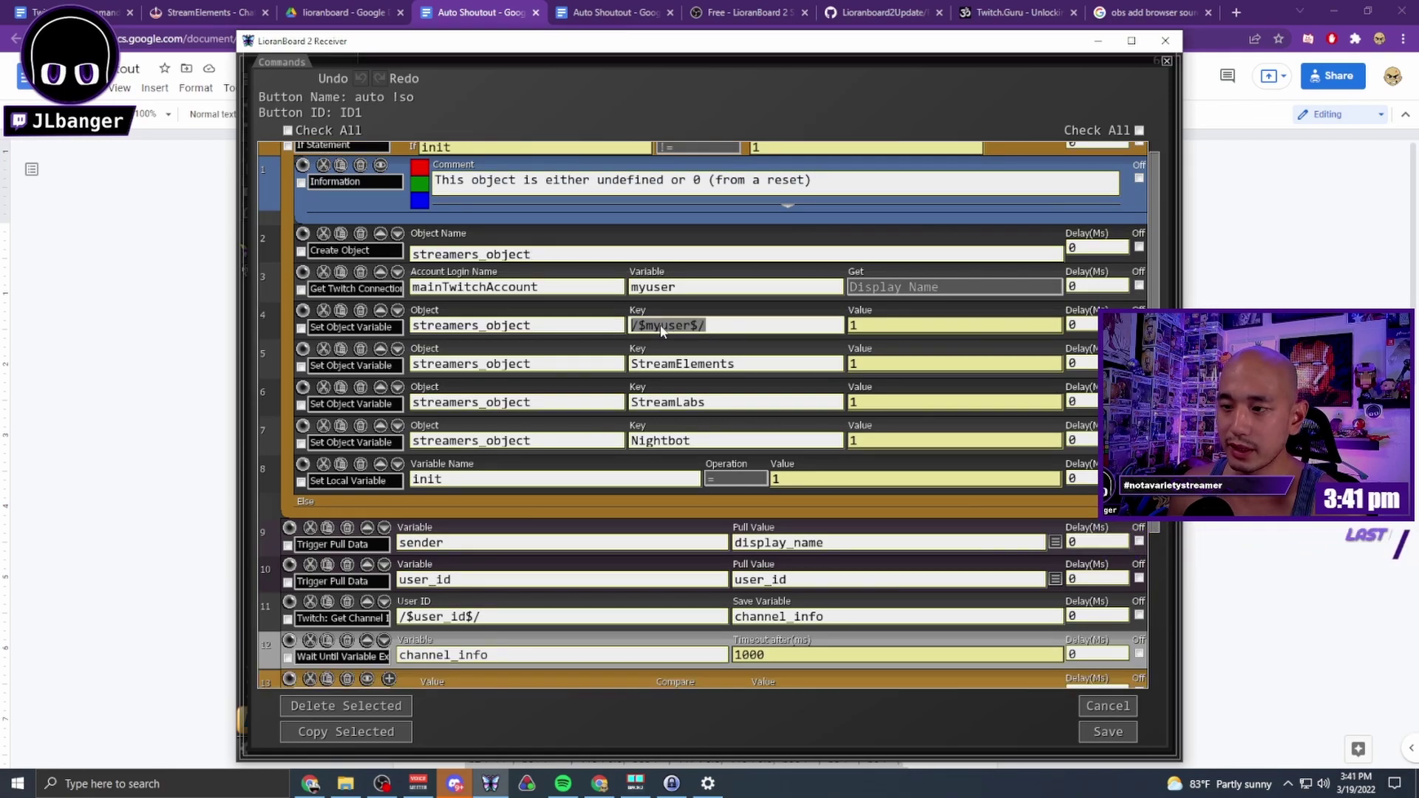
double_click(685, 370)
drag(741, 406, 613, 406)
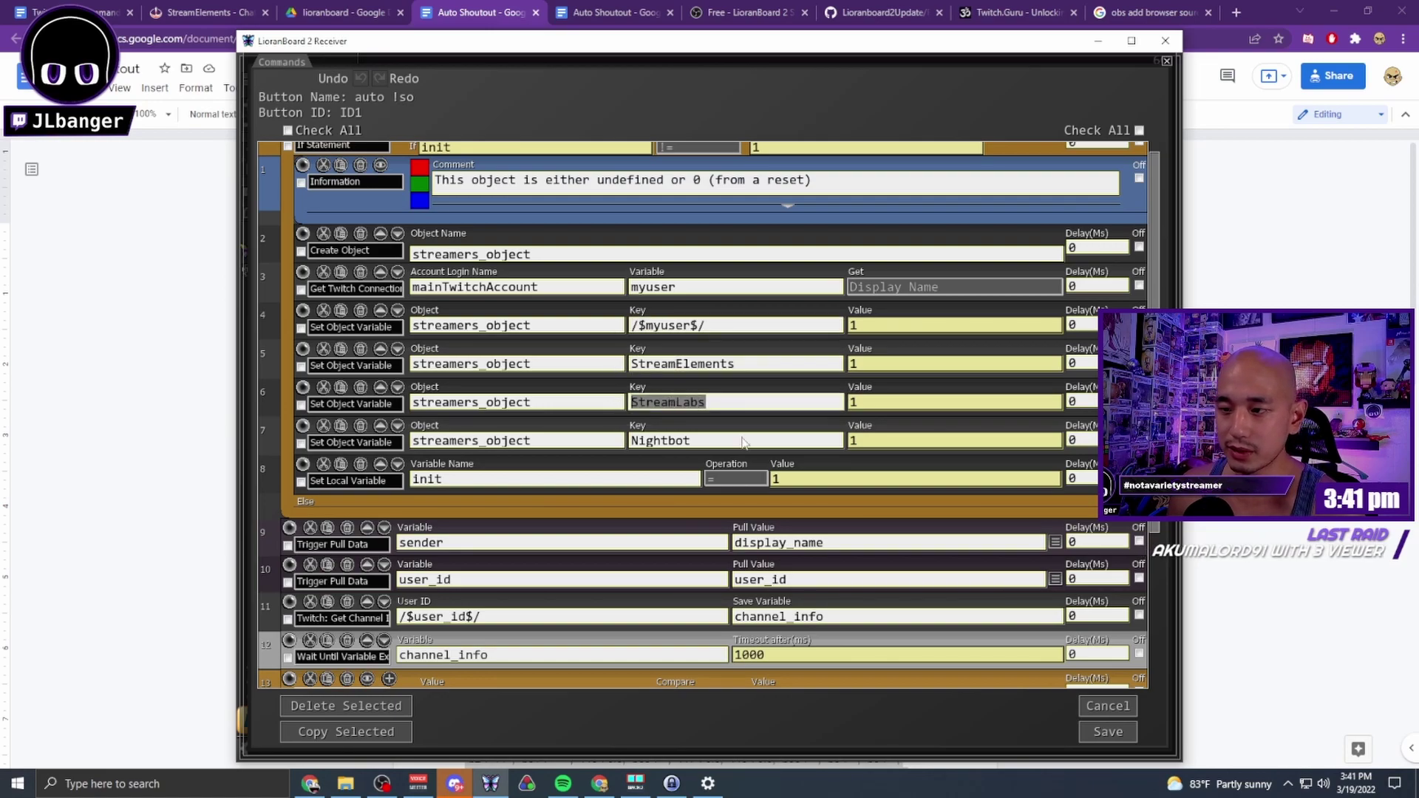
drag(728, 444, 626, 448)
scroll(716, 384, down, 1)
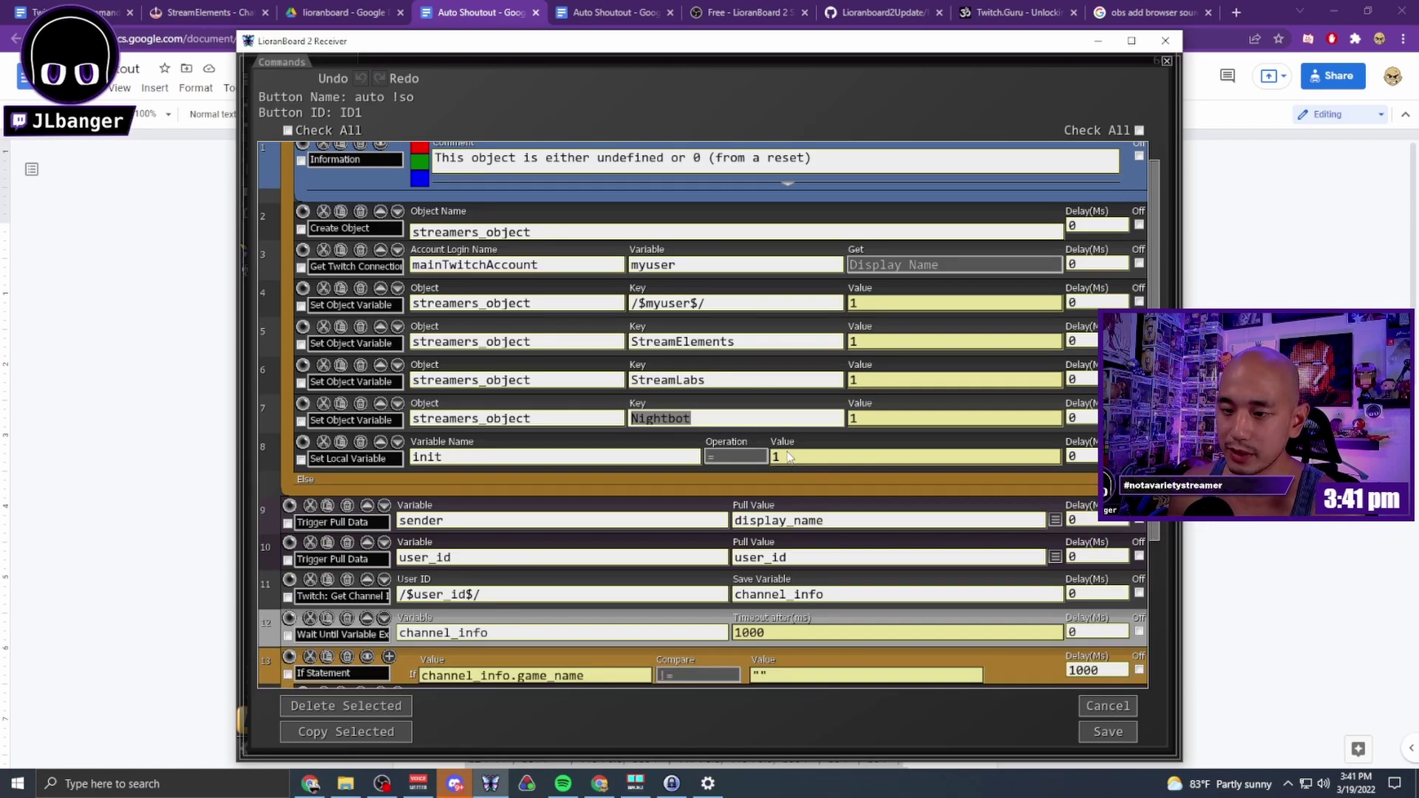
scroll(789, 457, down, 2)
scroll(751, 389, up, 4)
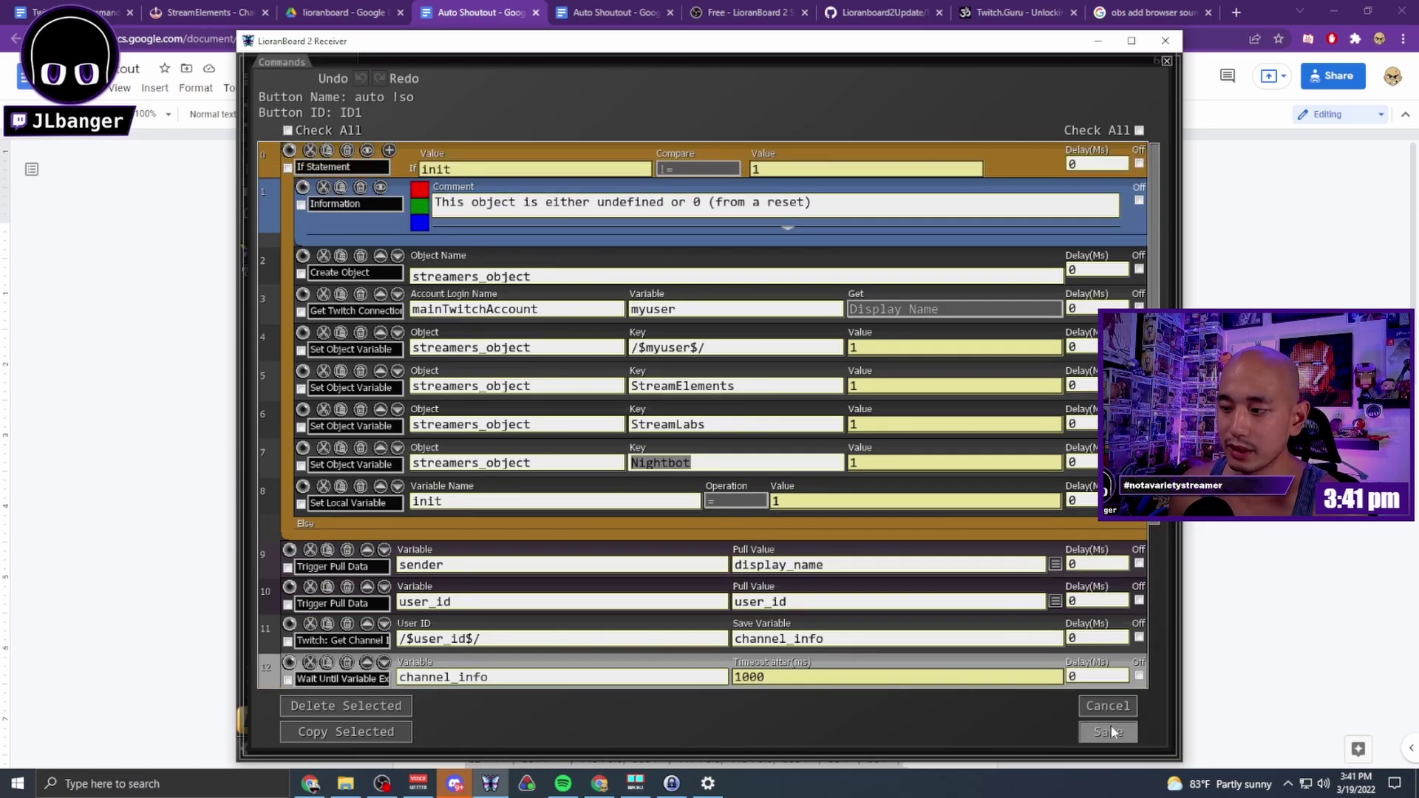
click(1117, 731)
- Recheck the auto !so button's Twitch Chat trigger message and save the trigger without changing it
right_click(360, 170)
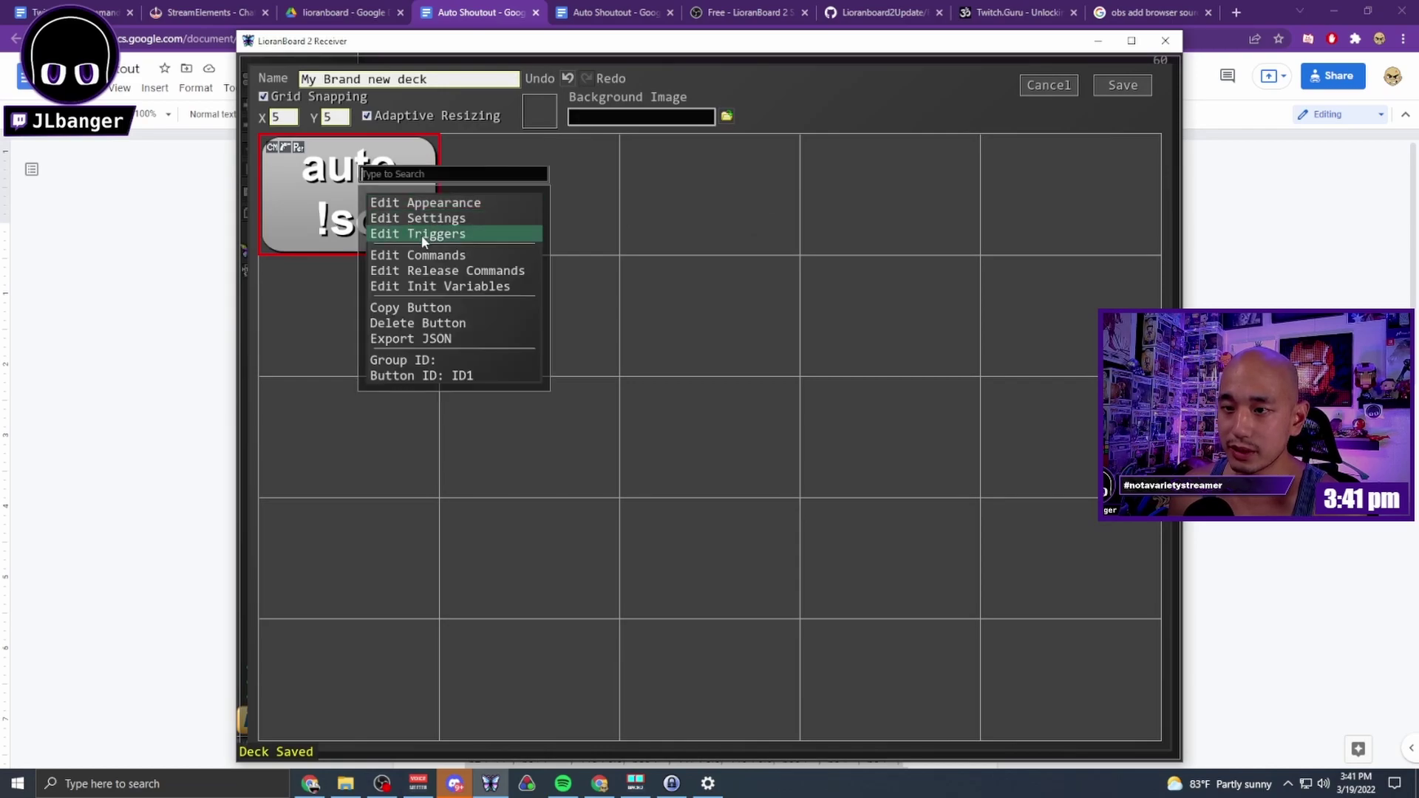
click(421, 235)
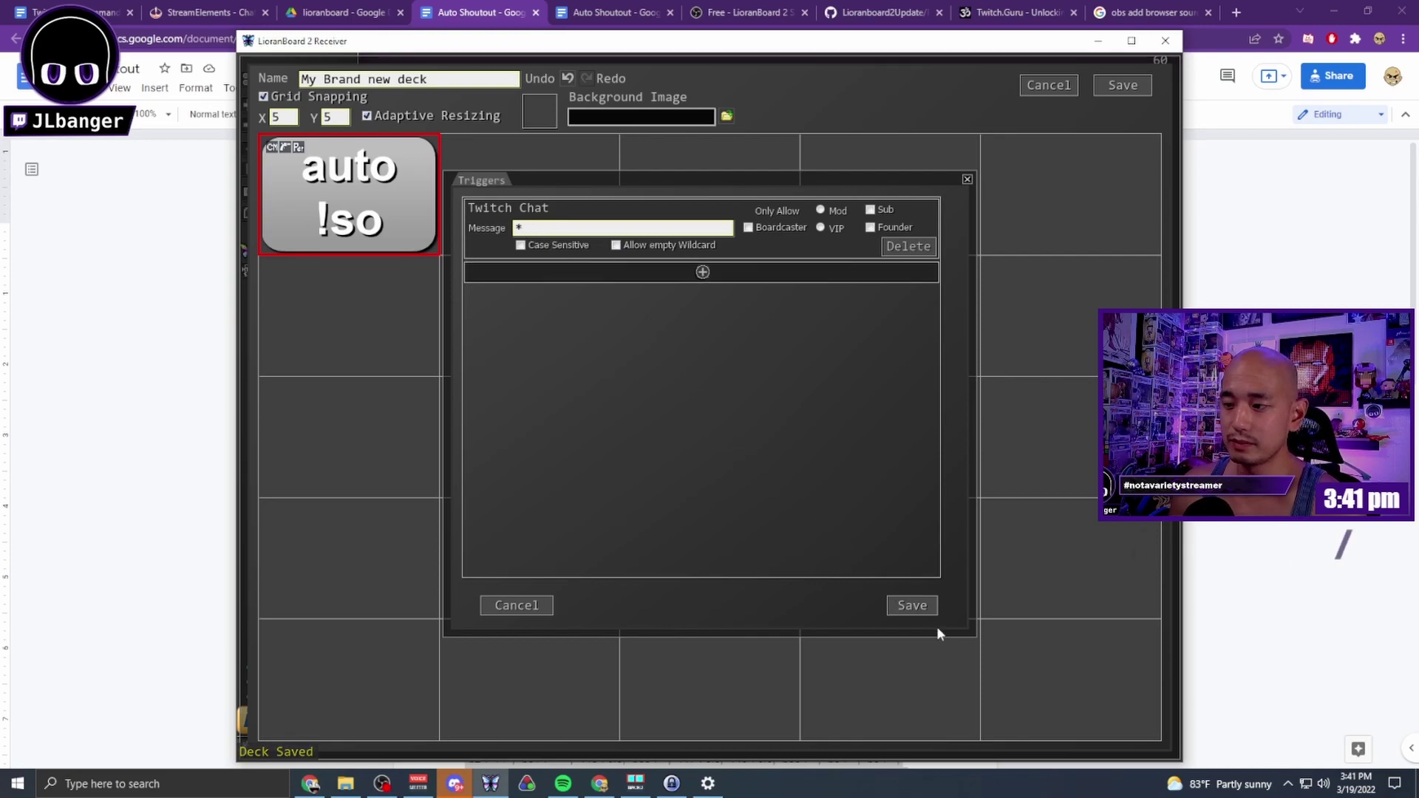
click(913, 606)
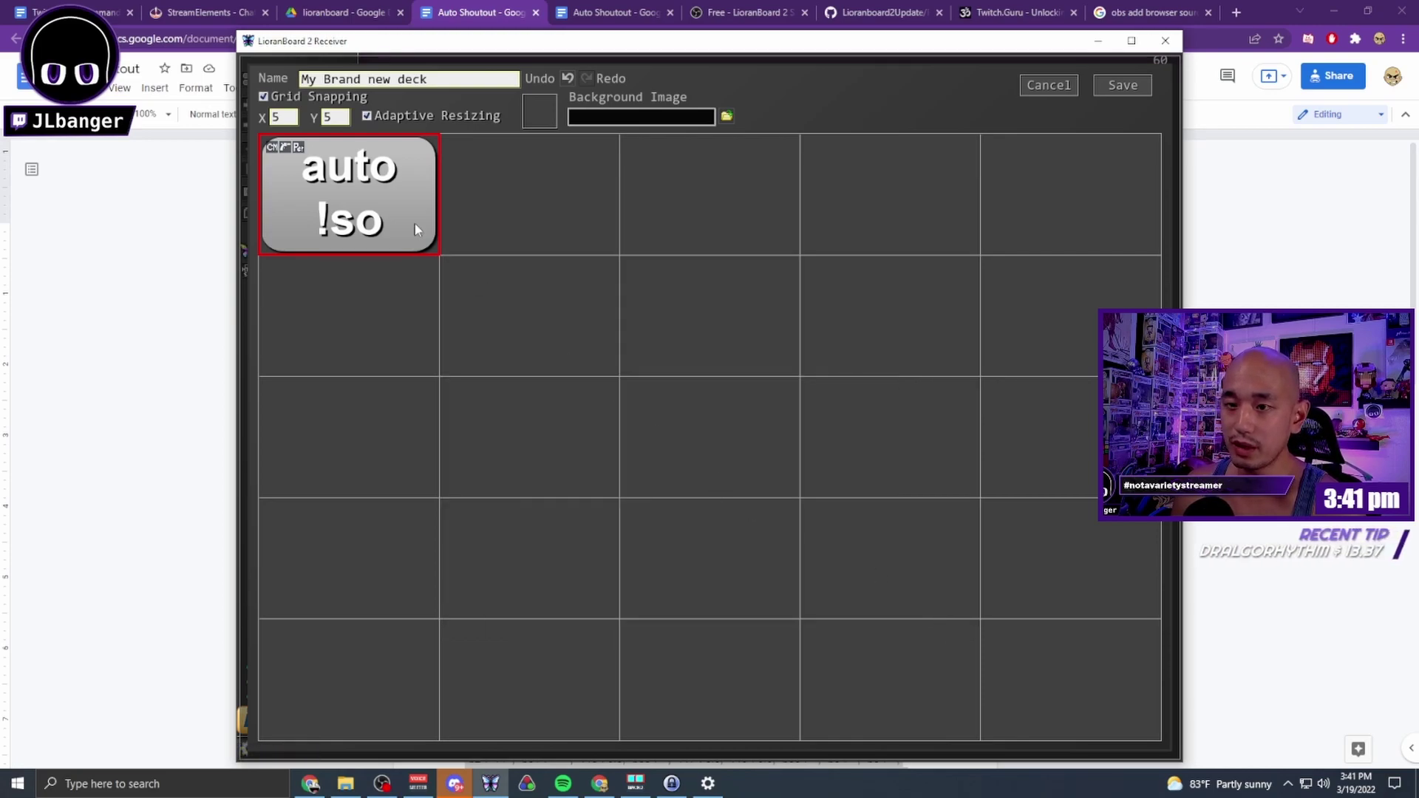
right_click(346, 193)
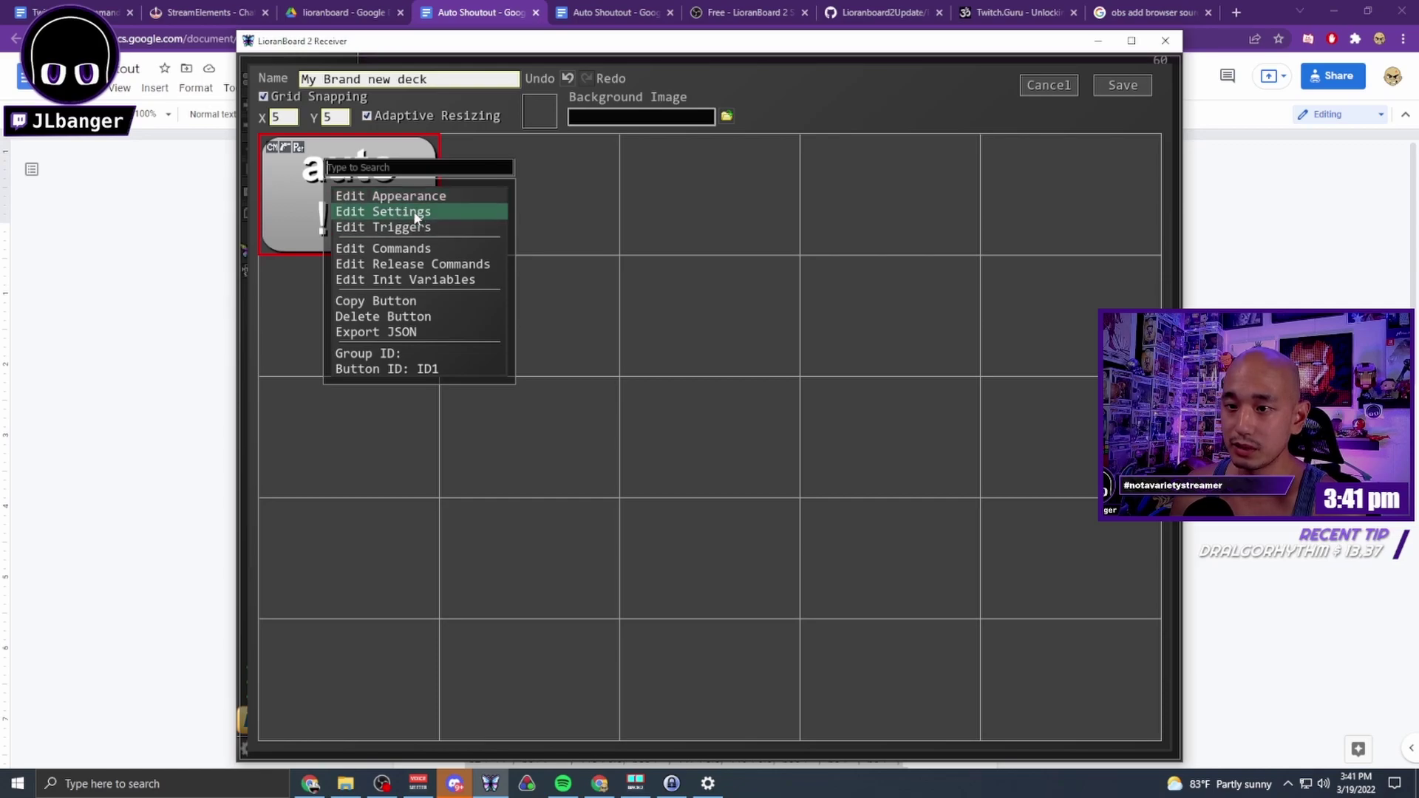
click(400, 210)
key(Escape)
- Reopen the auto !so button's commands and examine the Trigger Pull Data values for sender and user_id
right_click(331, 196)
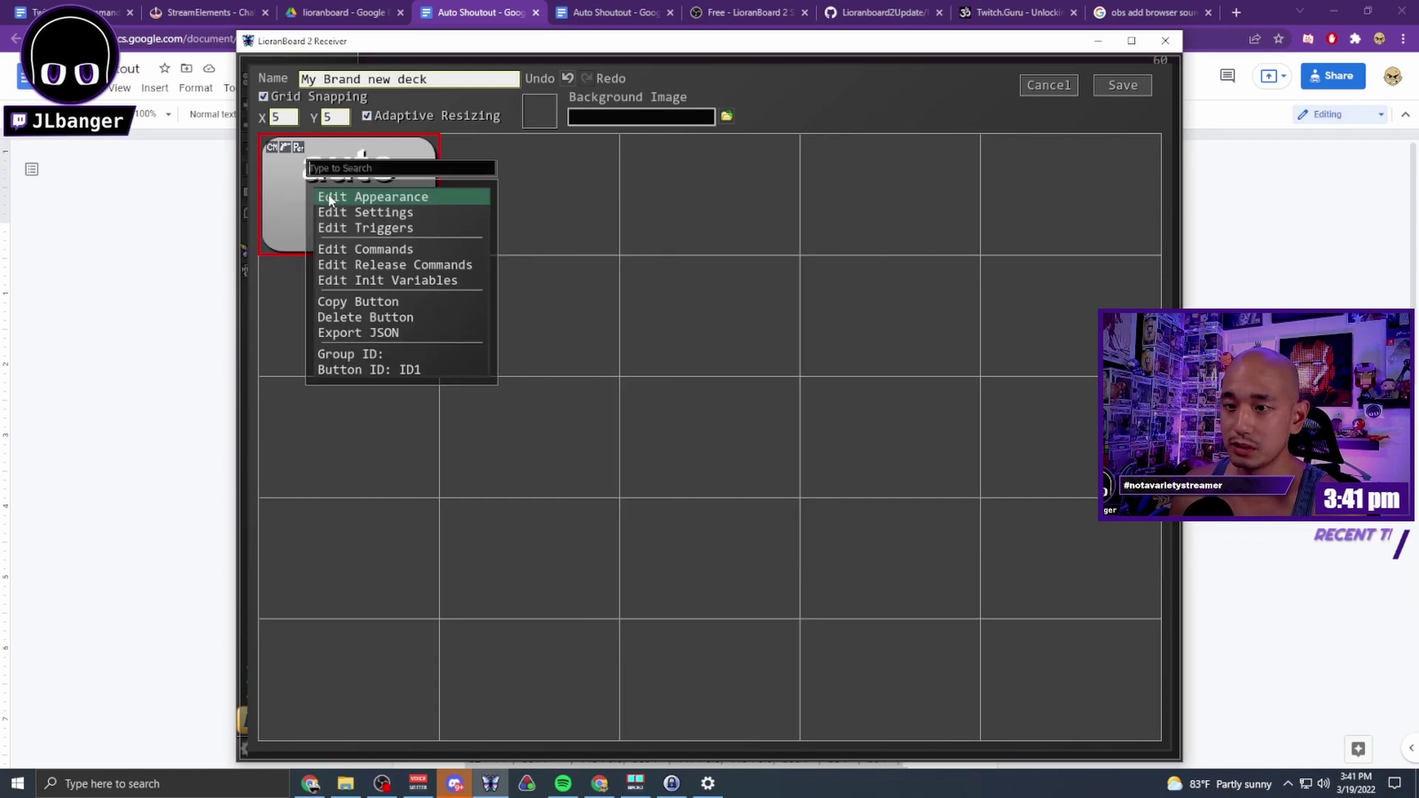
click(366, 249)
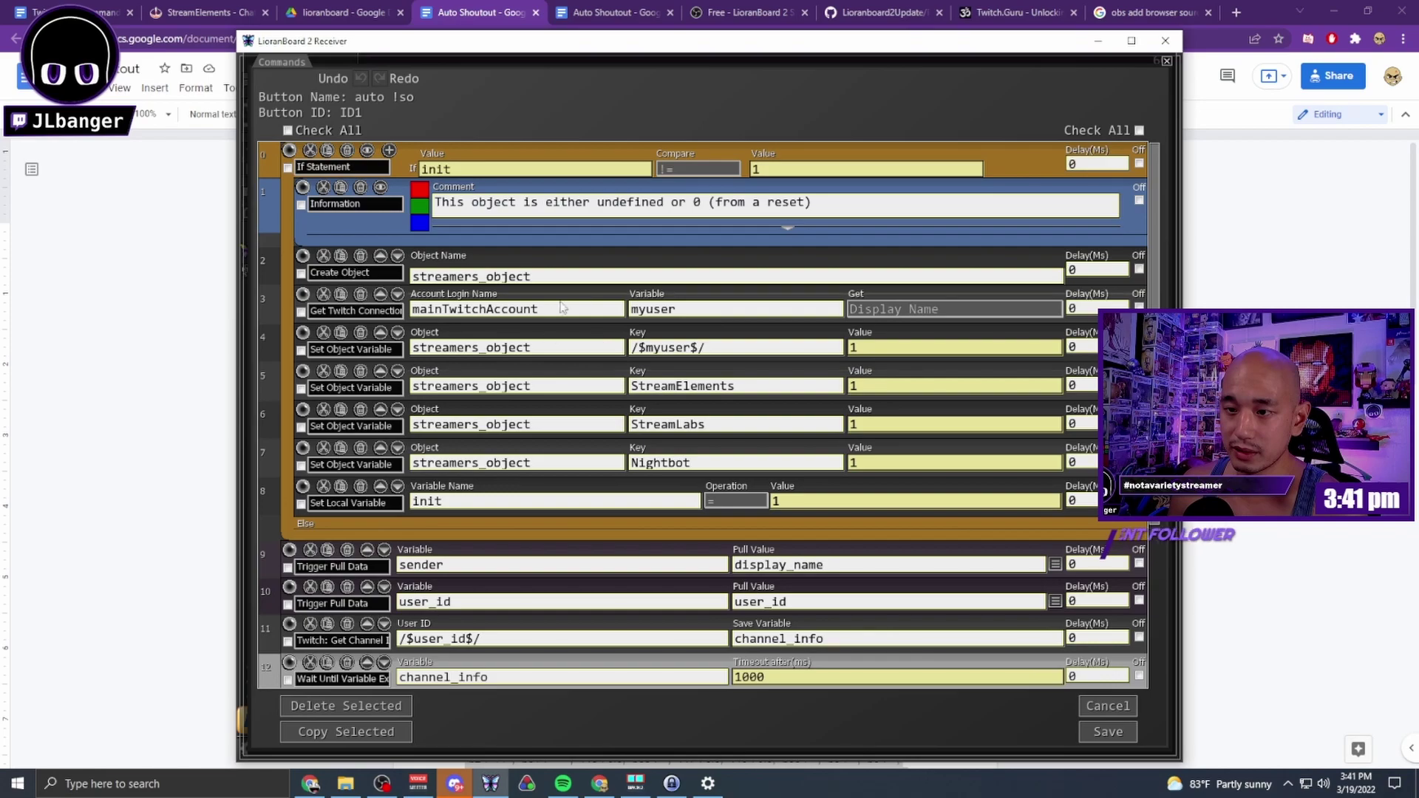
scroll(694, 401, down, 3)
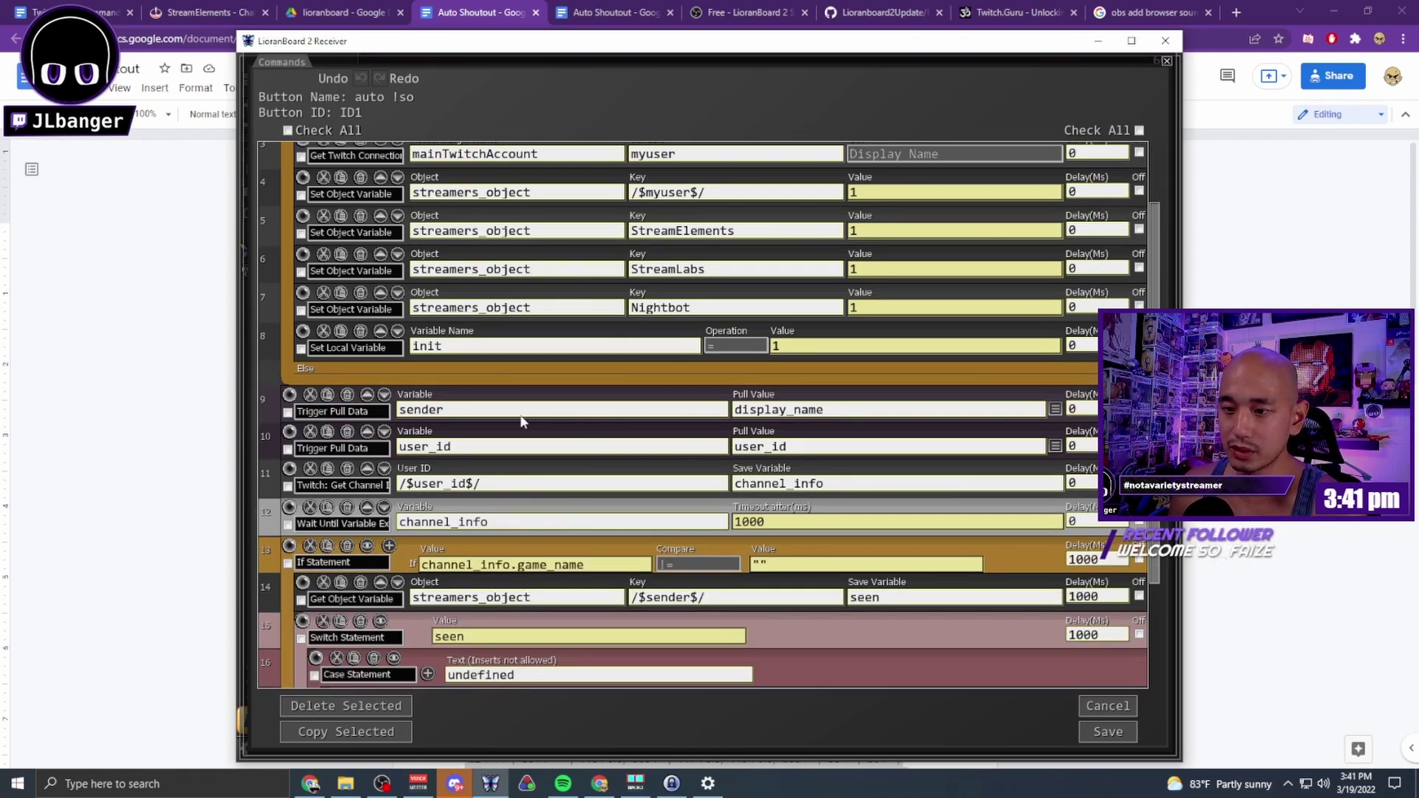
drag(845, 411, 718, 416)
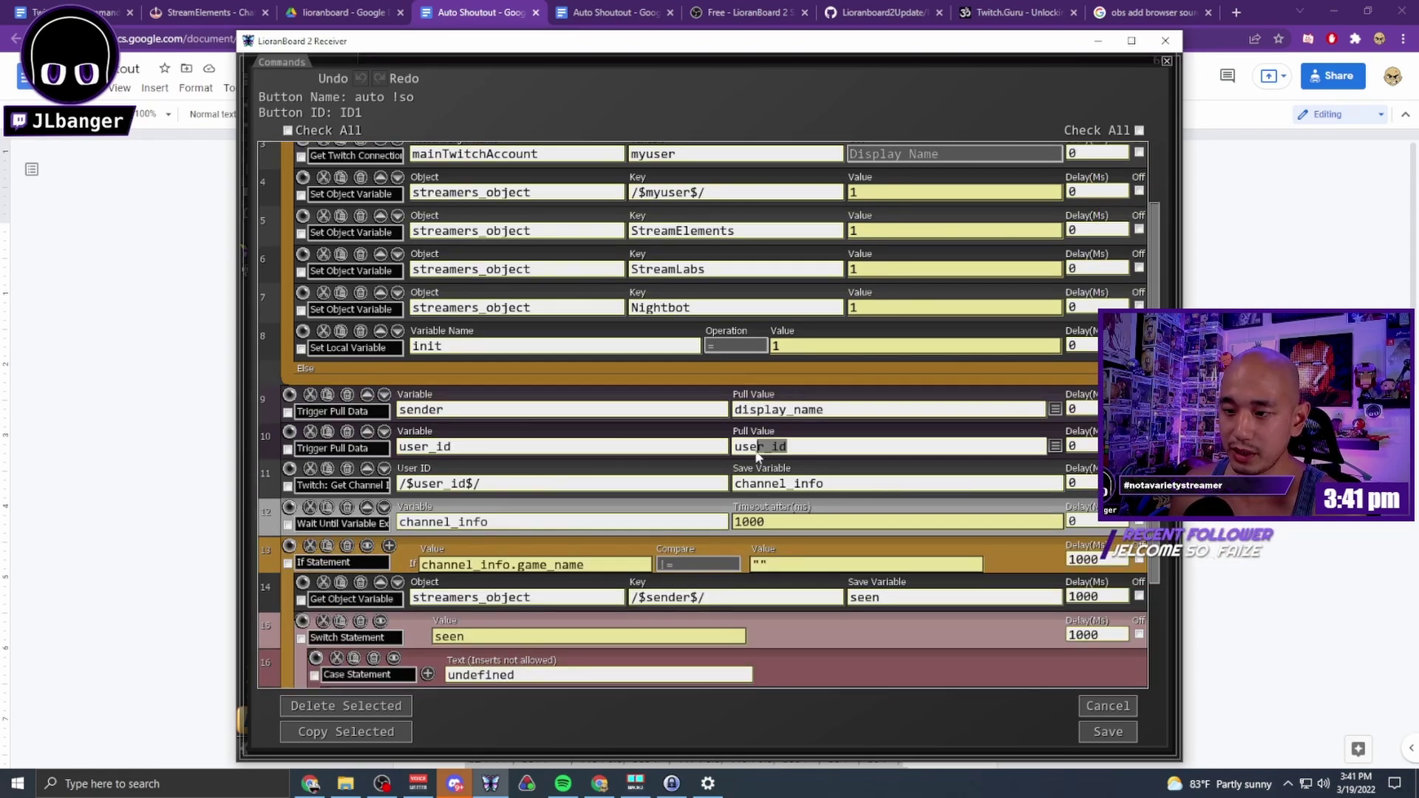
scroll(747, 451, down, 1)
drag(861, 443, 721, 447)
click(840, 447)
- Highlight game_name in the channel_info If Statement and examine the Switch Statement on seen with its first-time-chatting case
scroll(840, 447, down, 2)
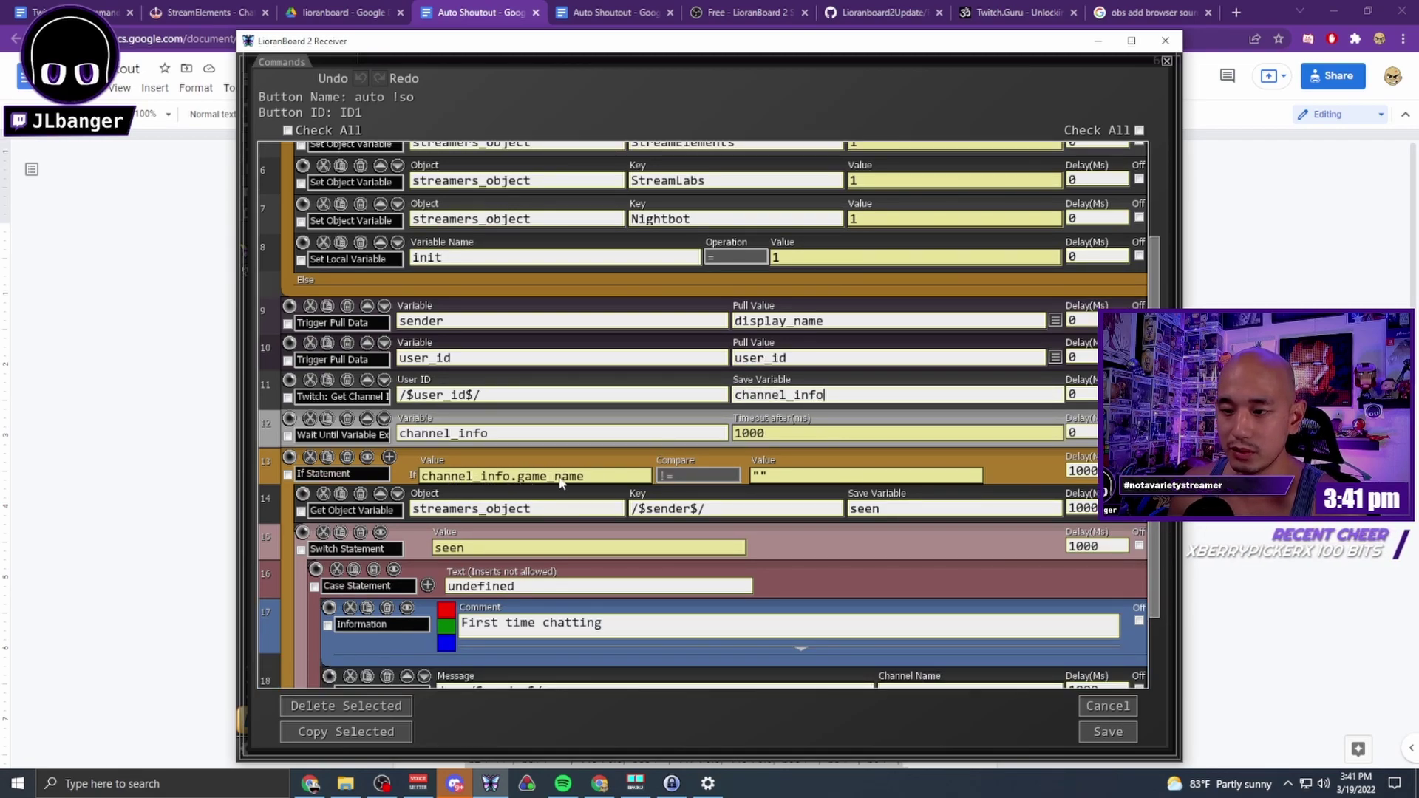
drag(563, 482, 517, 482)
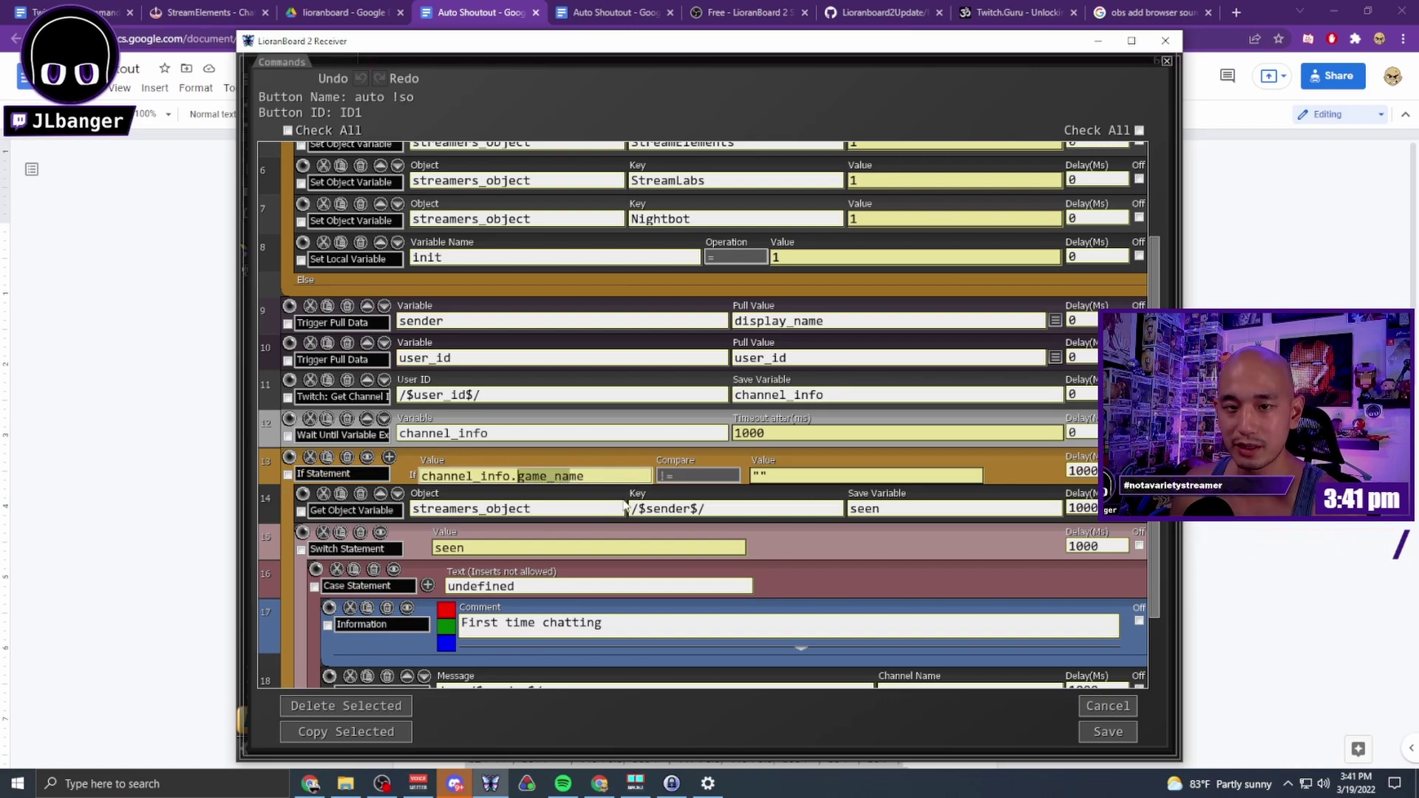
mouse_move(631, 487)
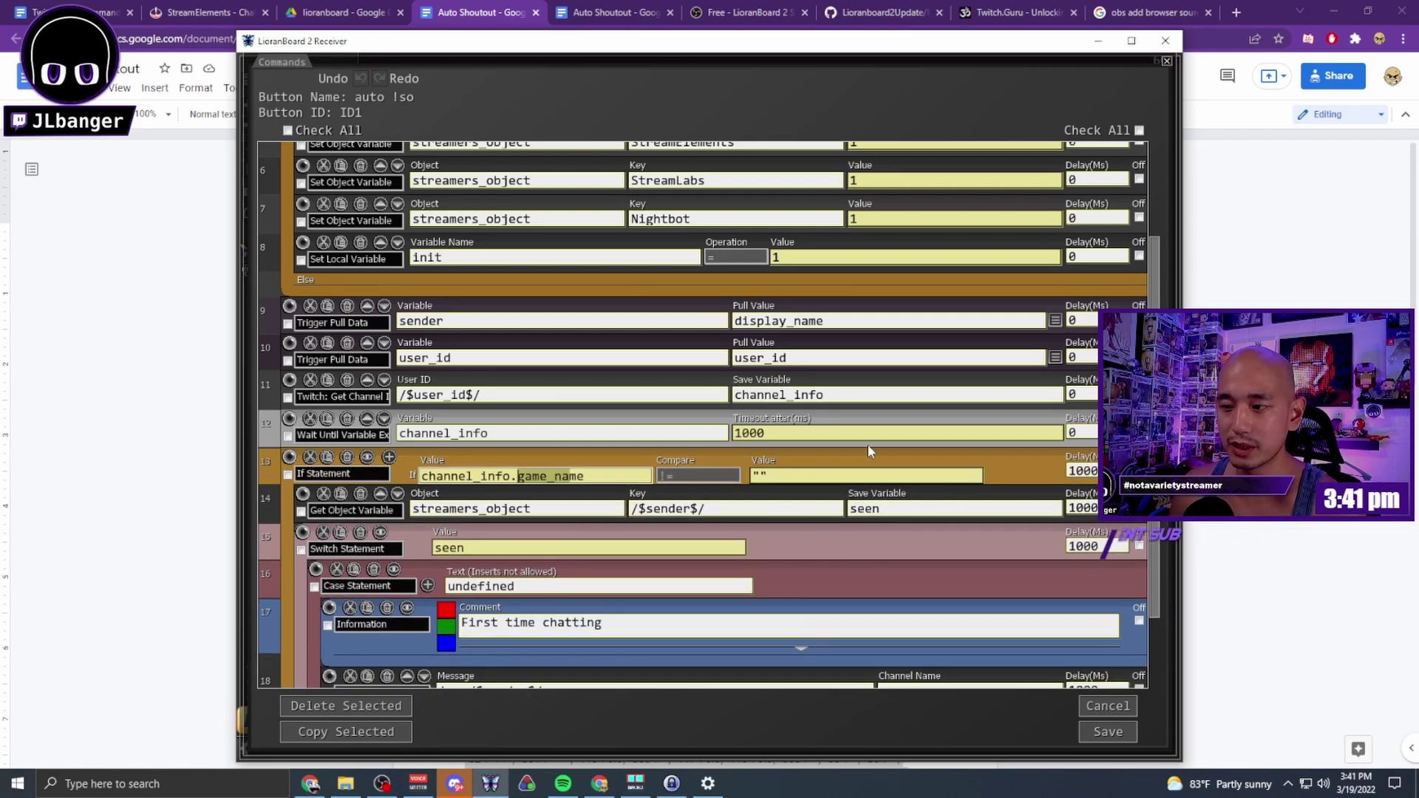
scroll(804, 463, down, 1)
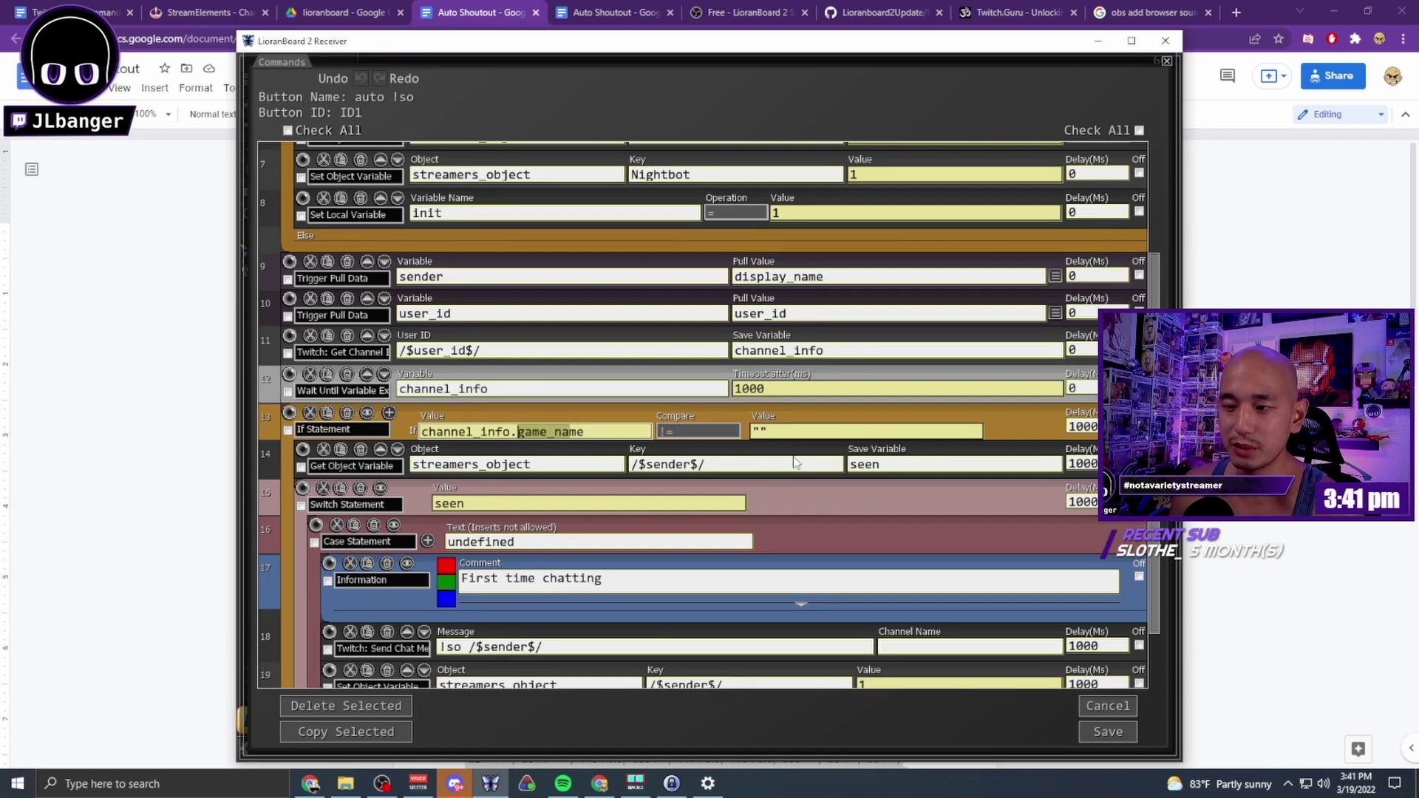
scroll(796, 463, down, 1)
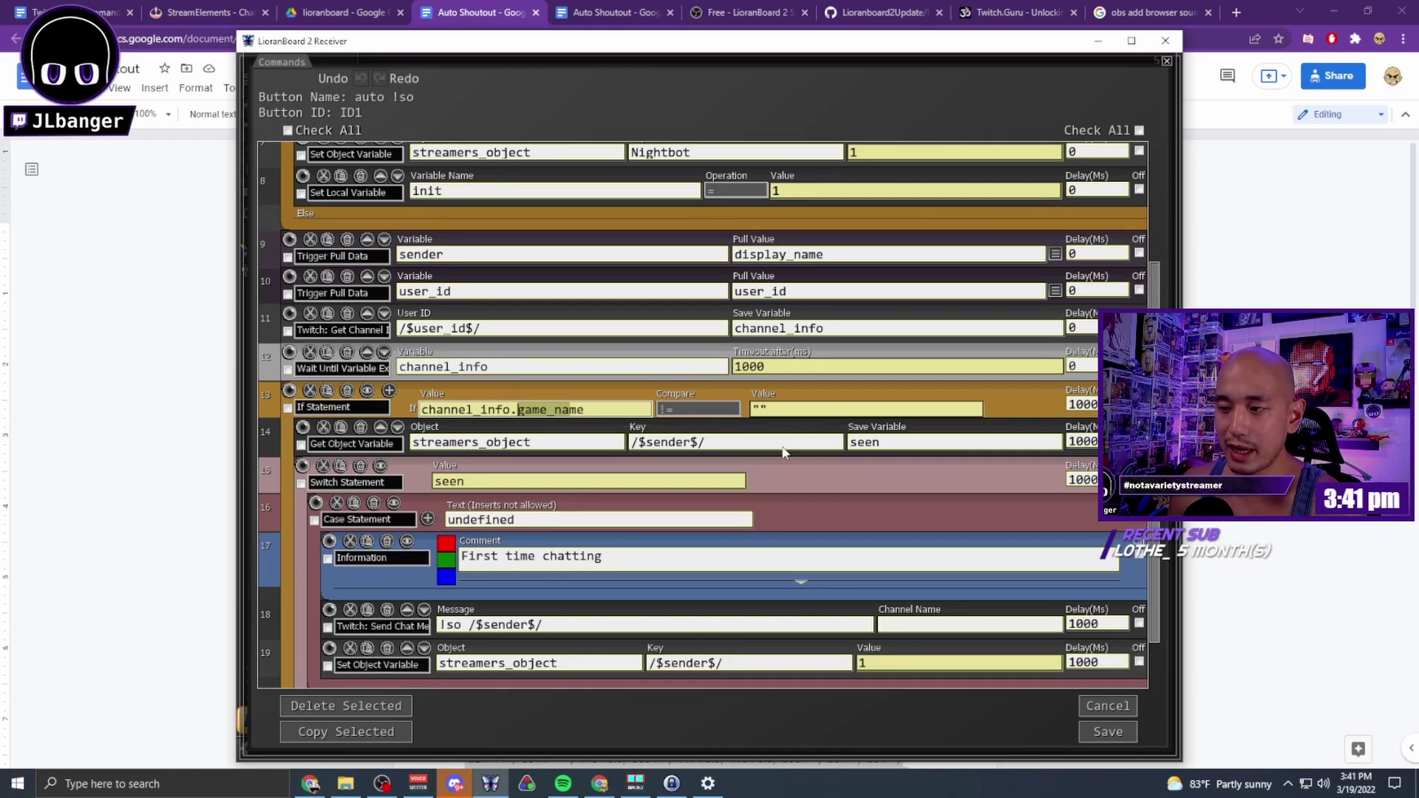
scroll(776, 419, up, 4)
scroll(811, 348, down, 5)
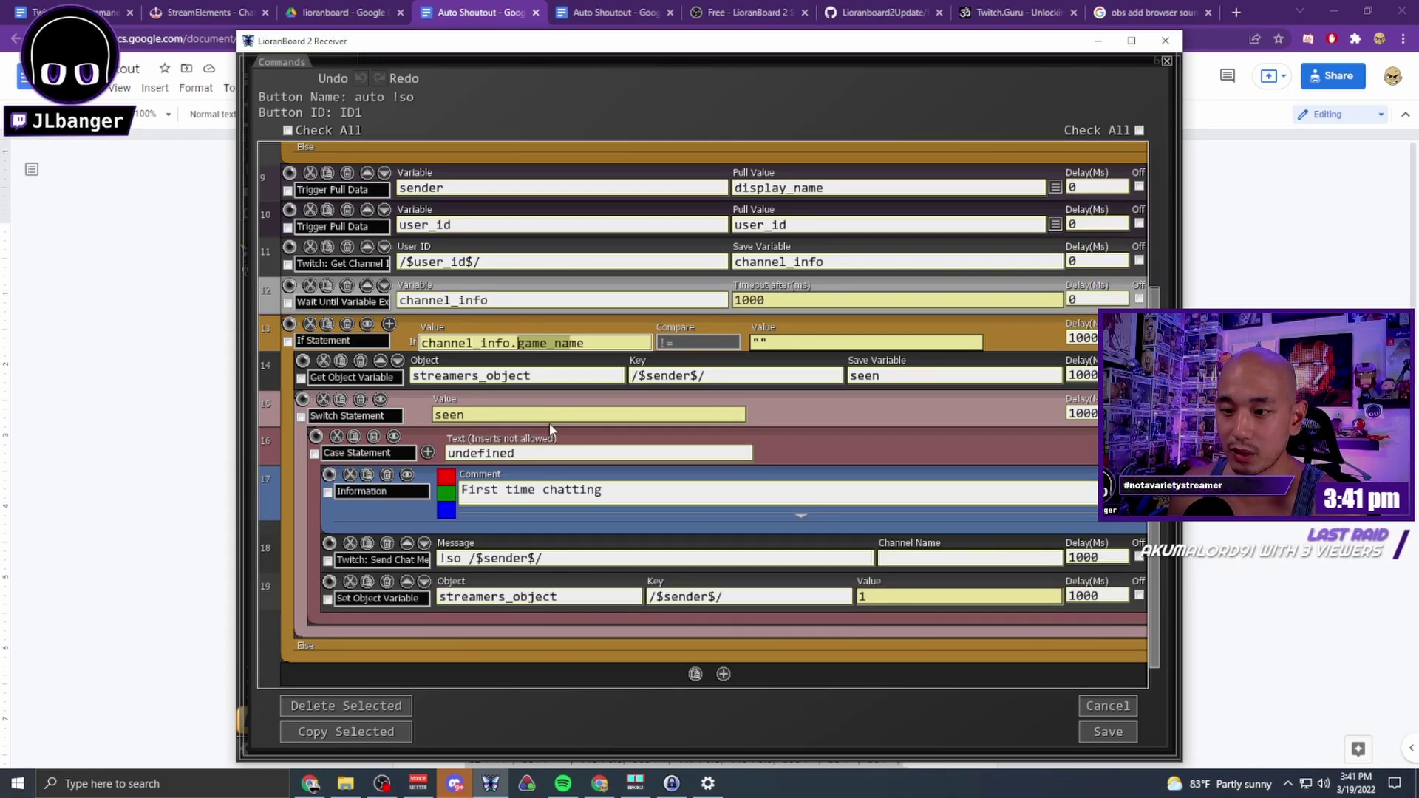
scroll(650, 473, down, 1)
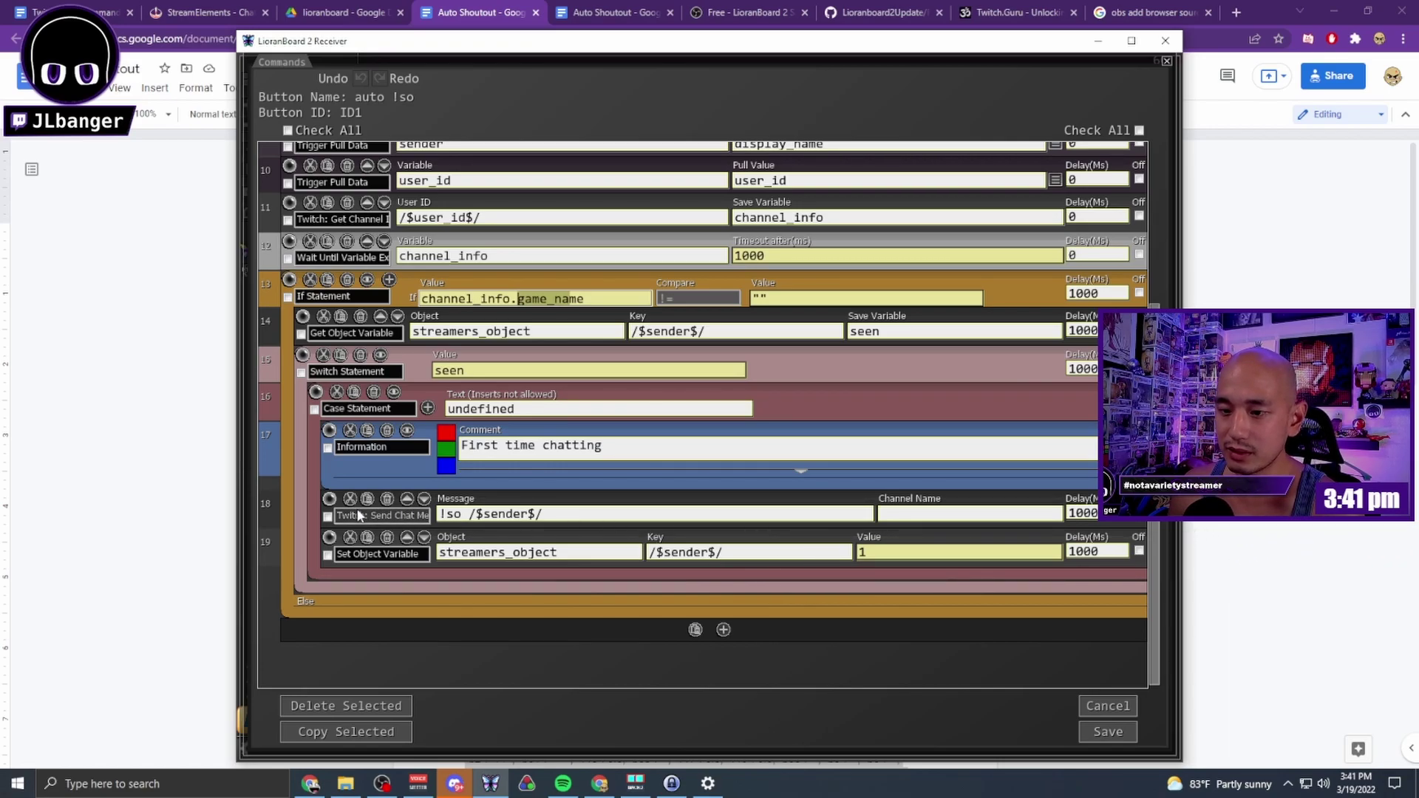
- Examine the Send Chat Message text !so /$sender$/, try a !so shoutout in Twitch chat, and save the command list
triple_click(441, 515)
key(End)
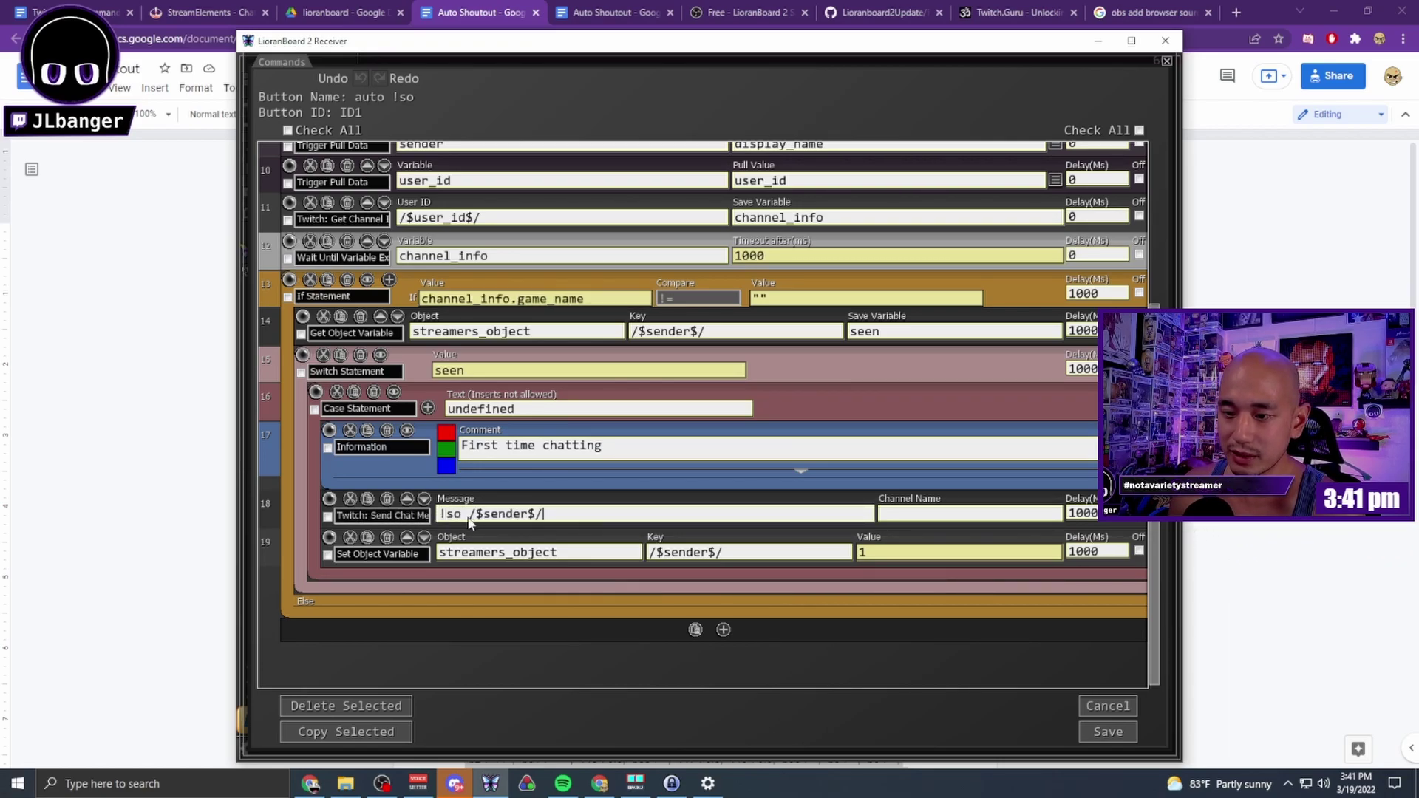
click(573, 520)
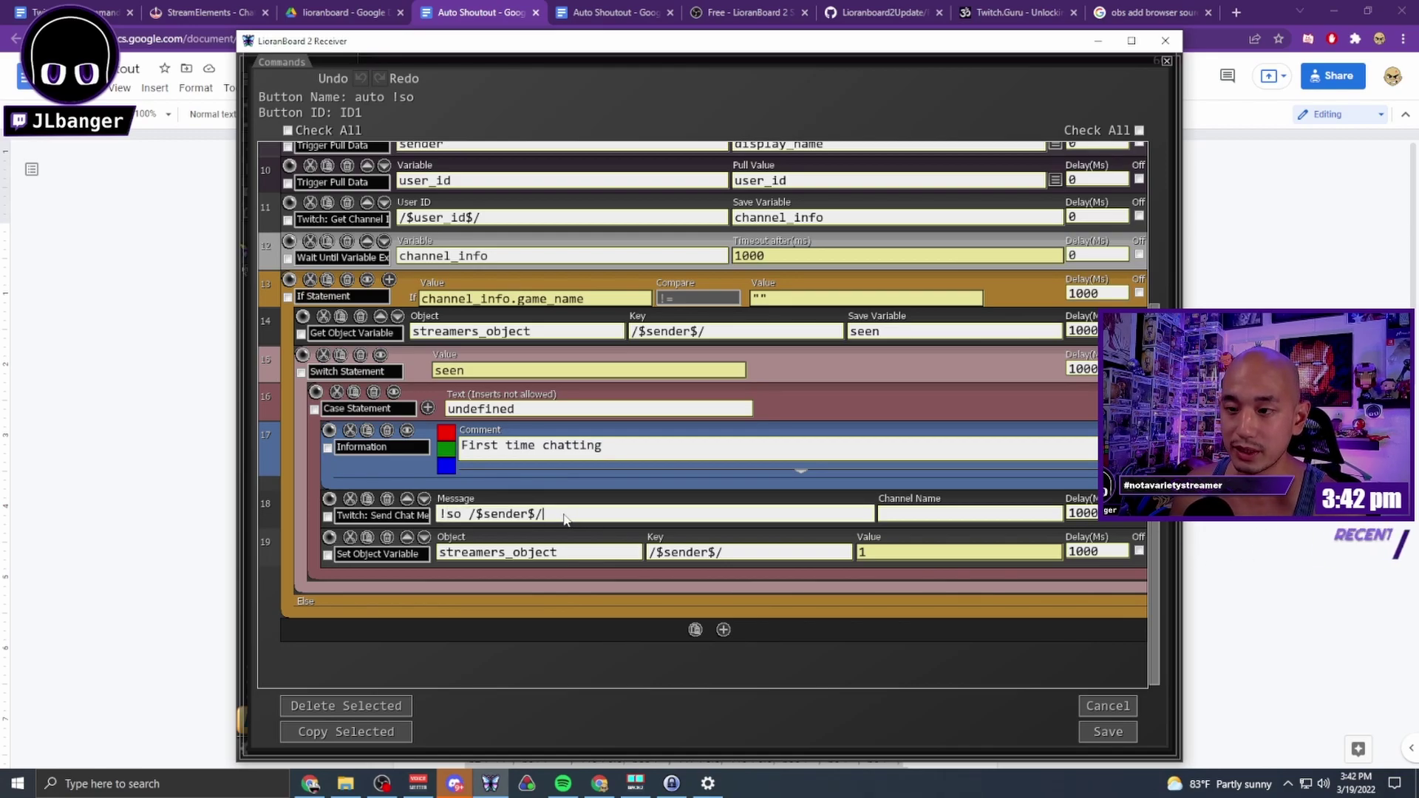
key(alt+Tab)
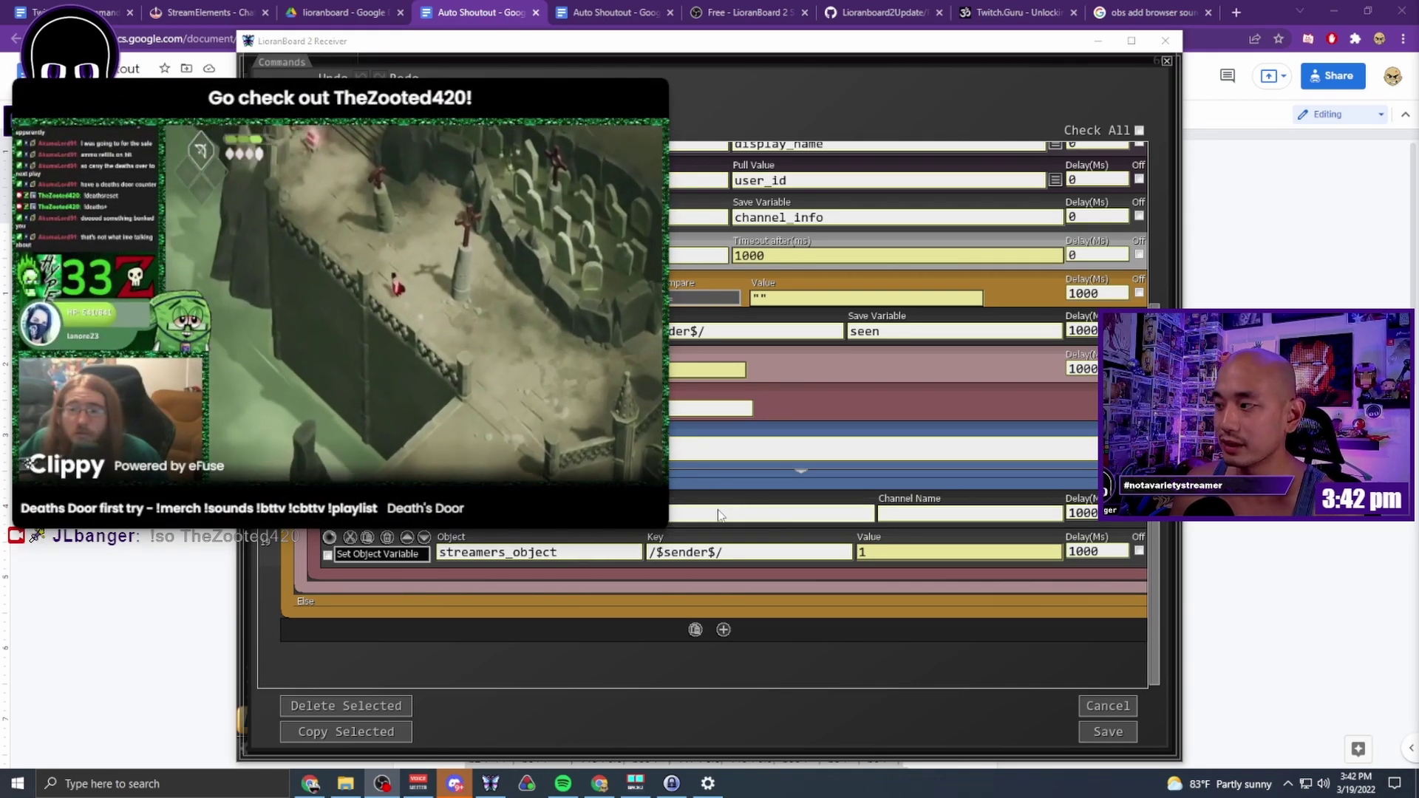
click(1109, 732)
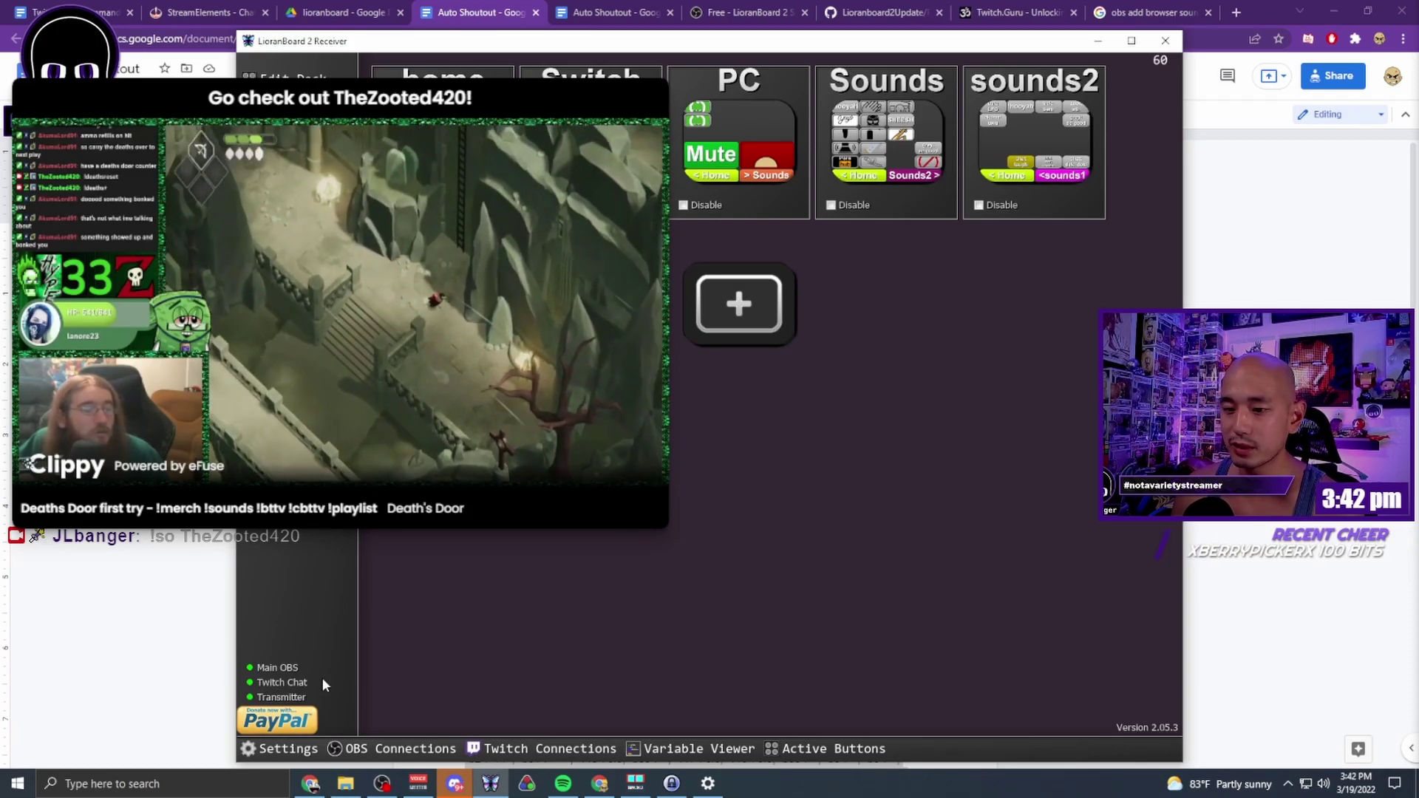
- Check the linked account and chat connection in Twitch Connections, and close the settings without changes
click(527, 749)
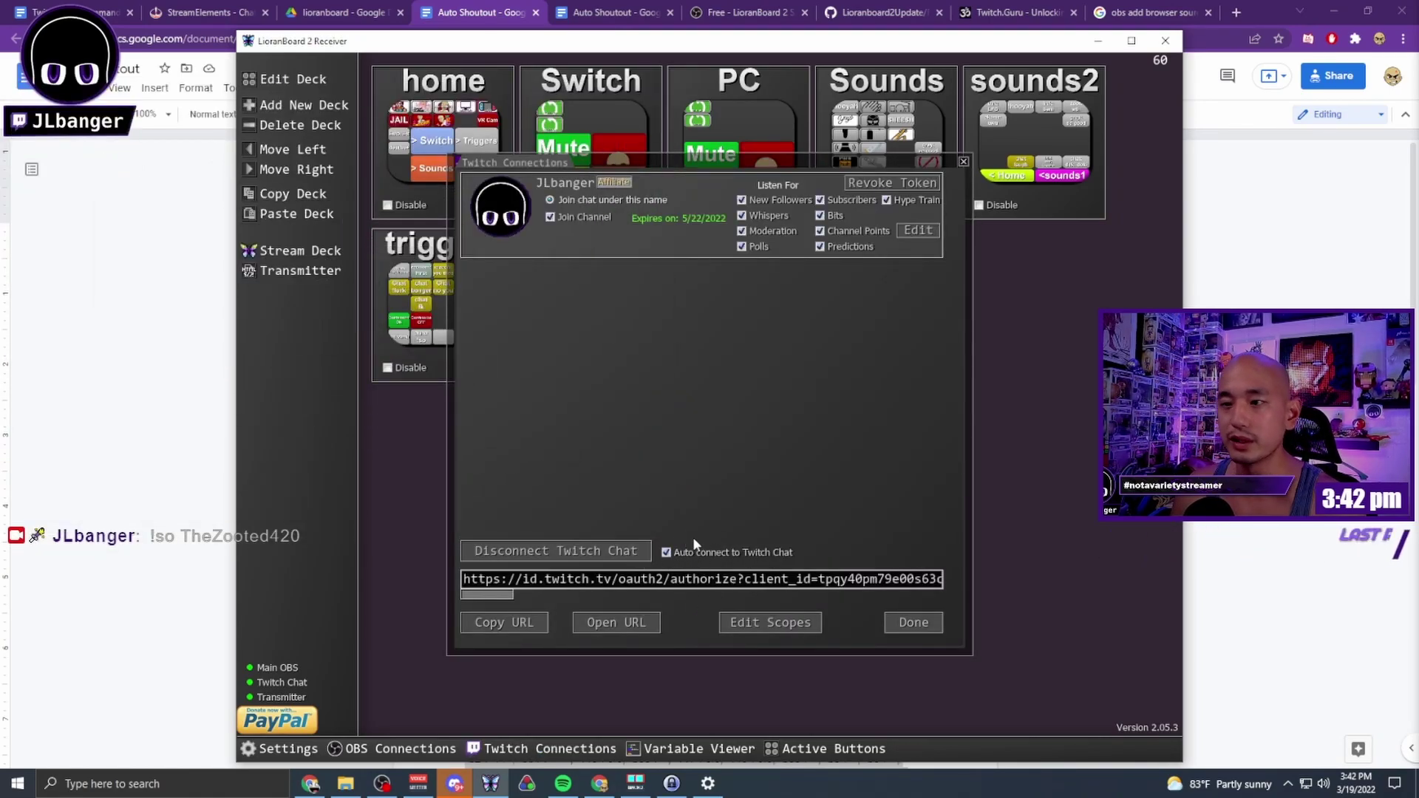
click(914, 623)
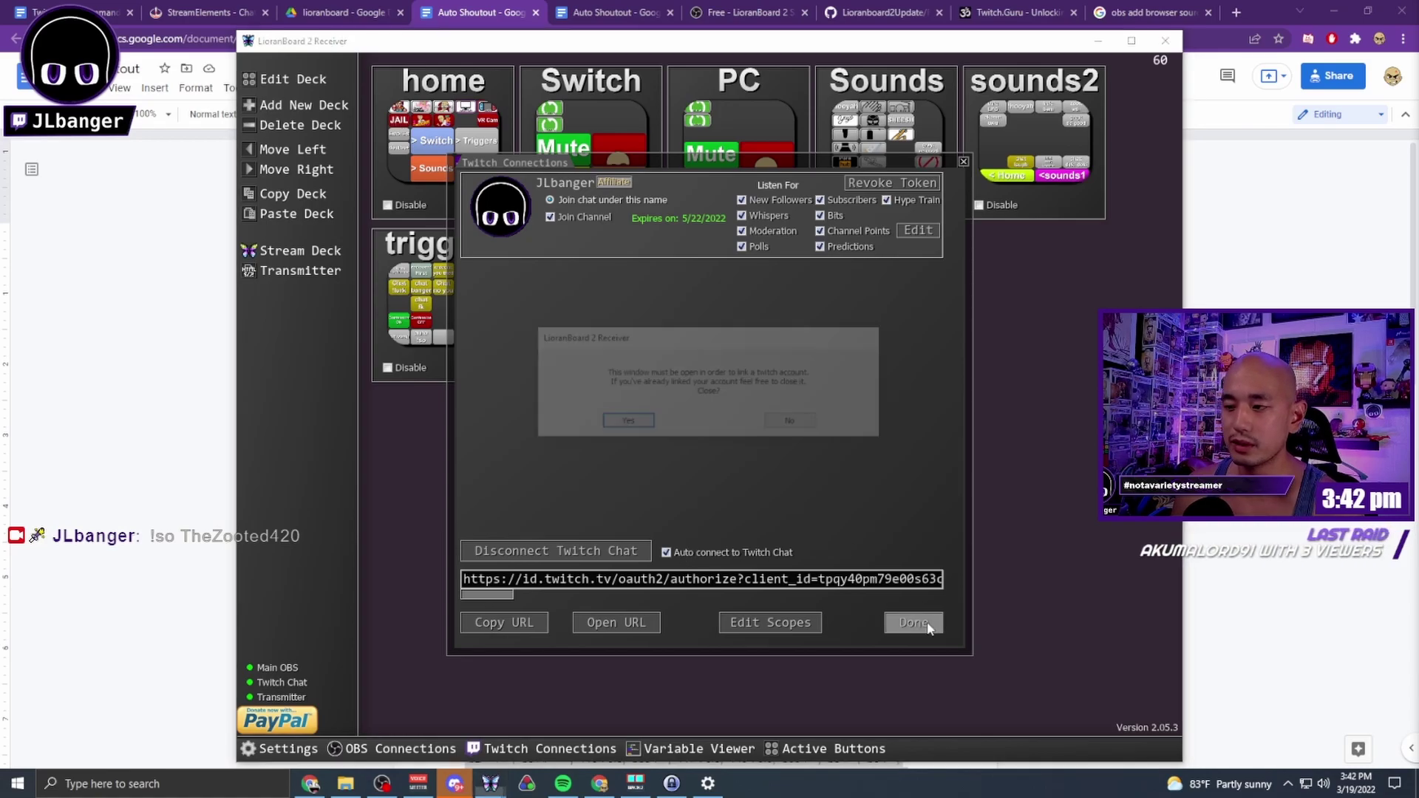
click(626, 423)
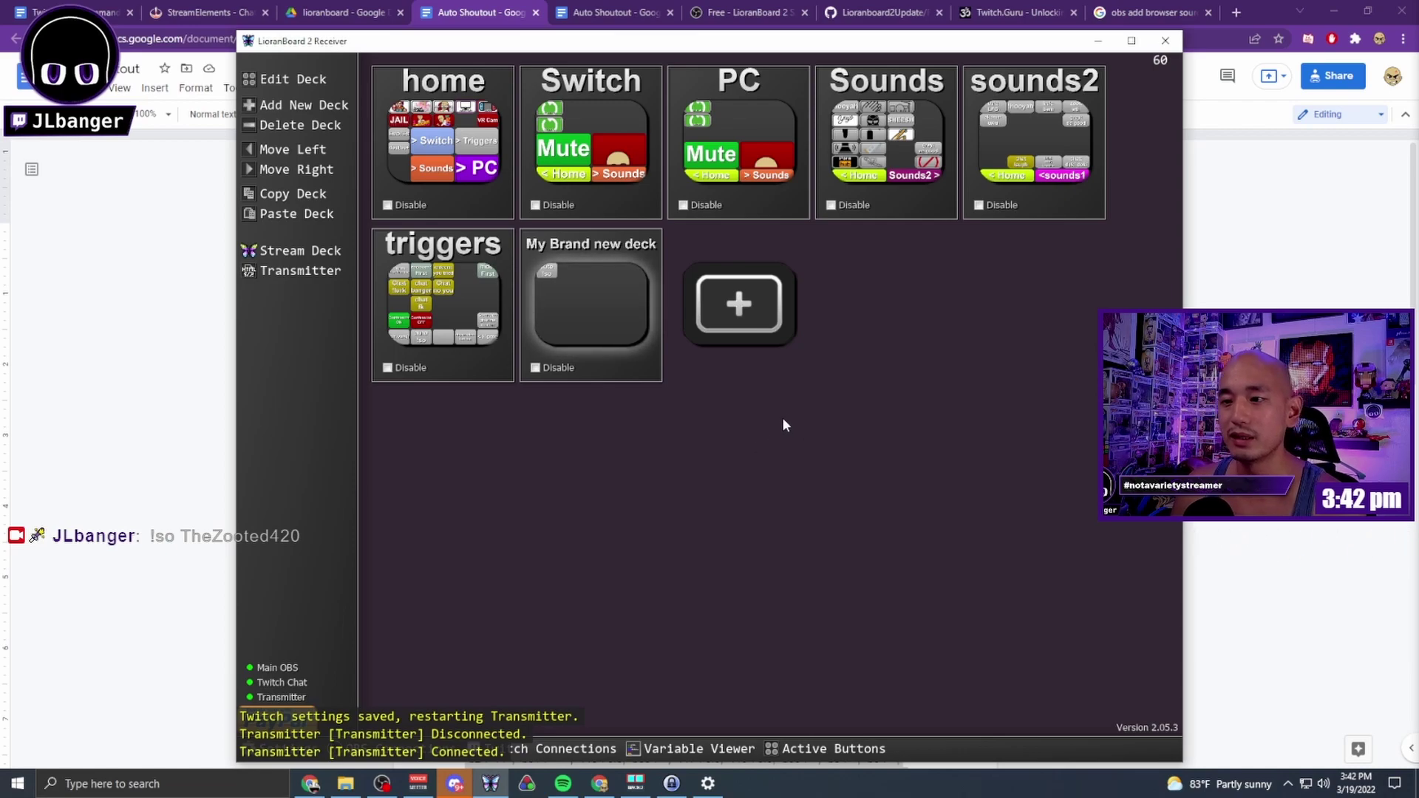
- Delete the My Brand new deck deck and confirm its removal
right_click(580, 278)
click(621, 328)
click(625, 441)
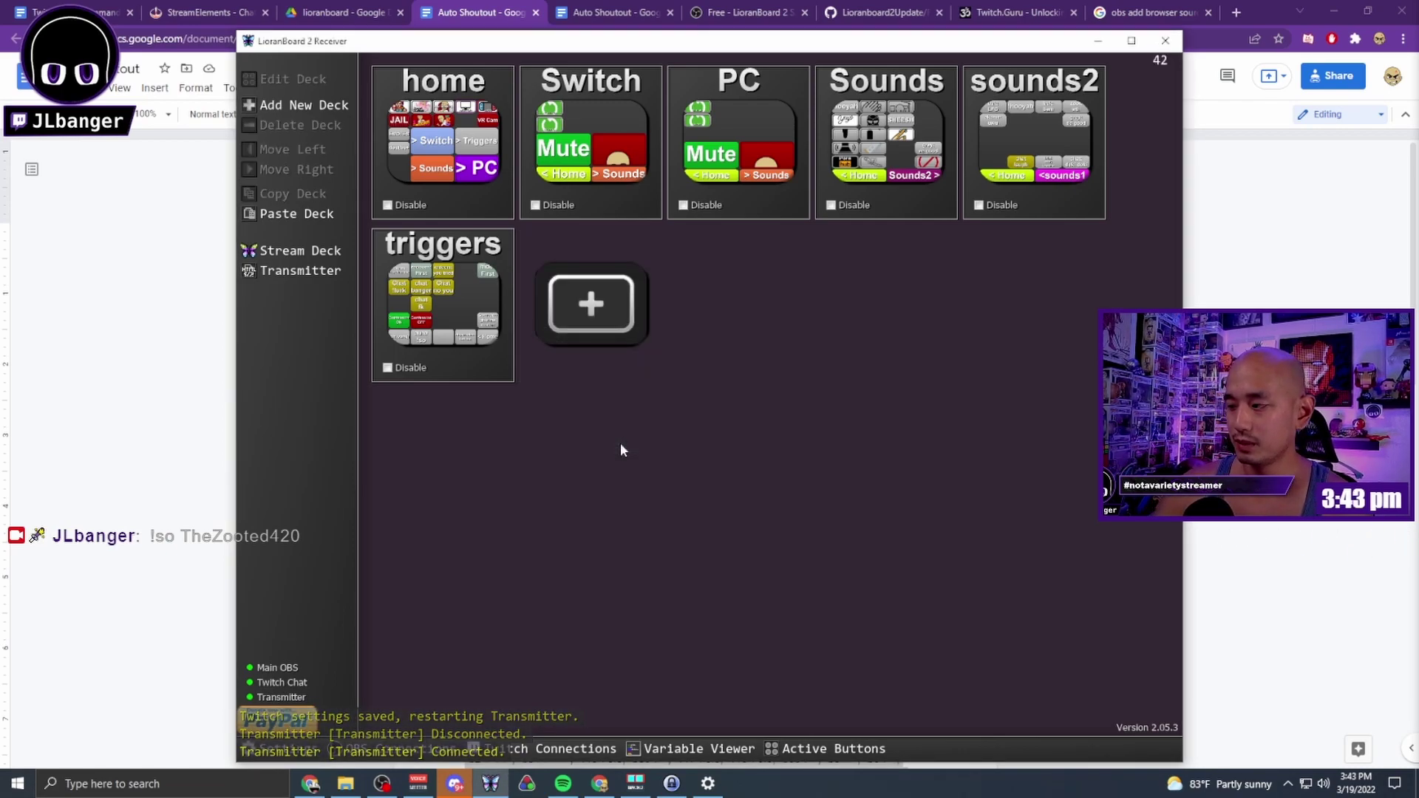